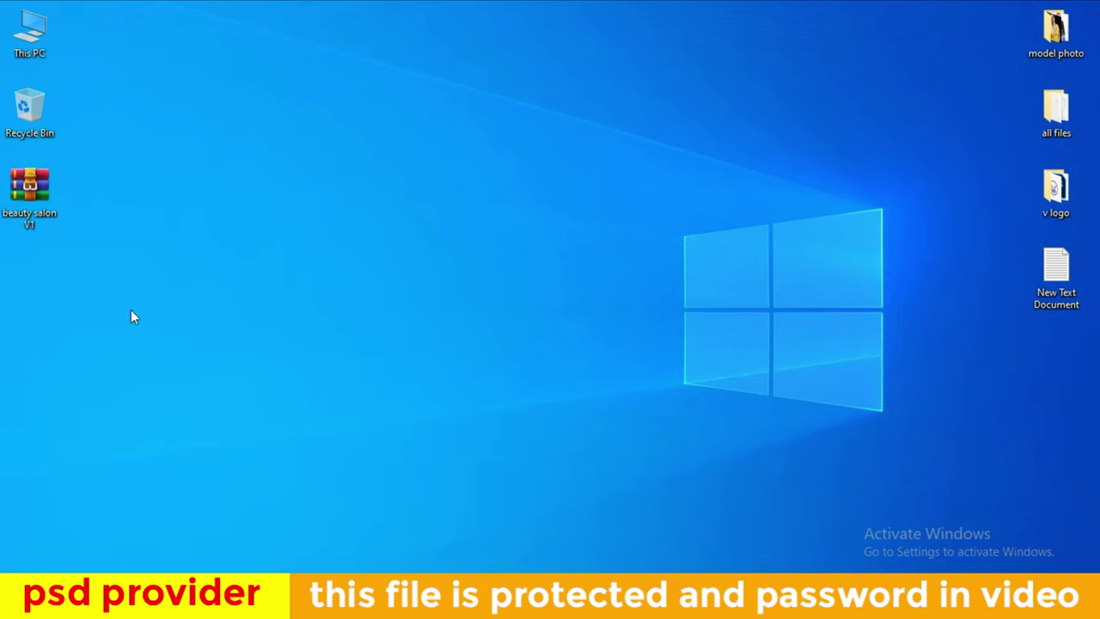
Extract the password-protected archive into a 'beauty salon V1' desktop folder and refresh the desktop
right_click(32, 191)
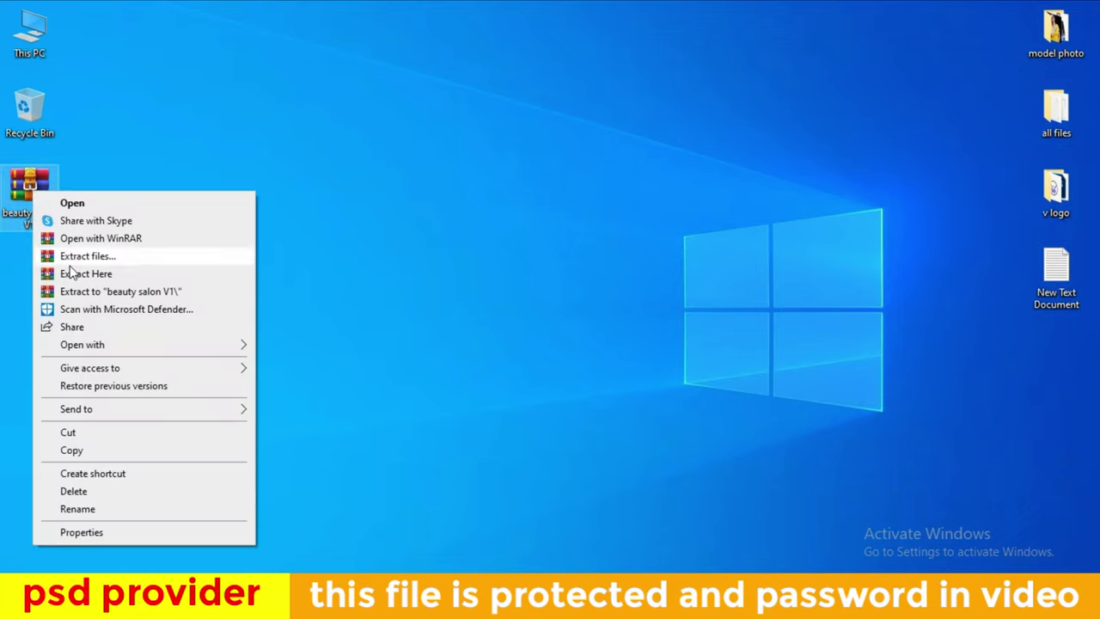
left_click(103, 290)
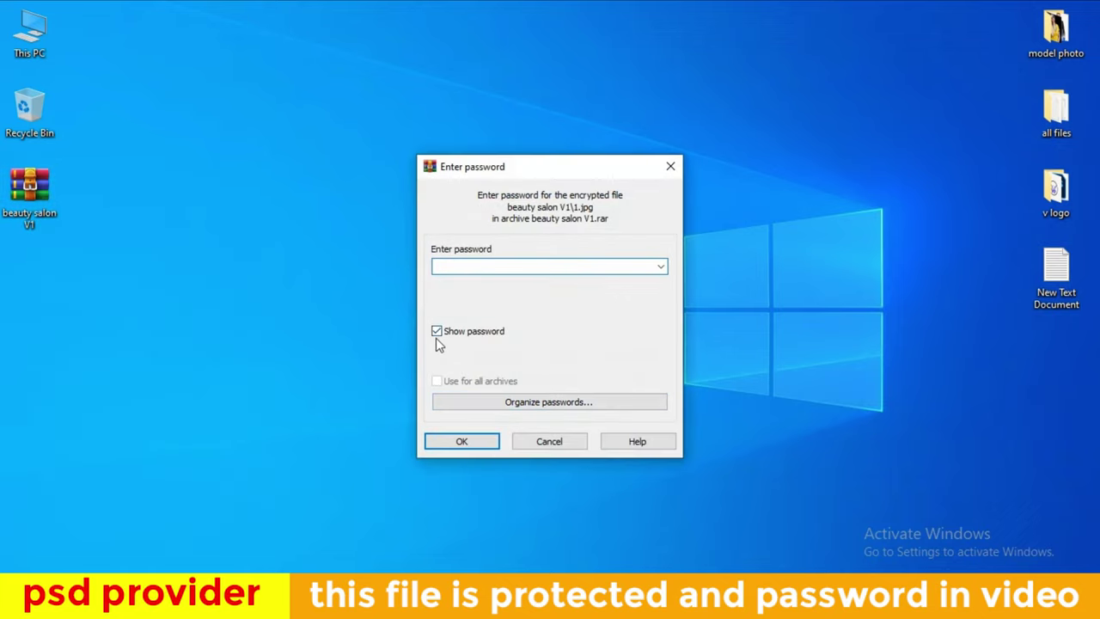
key("ctrl+v")
left_click(461, 442)
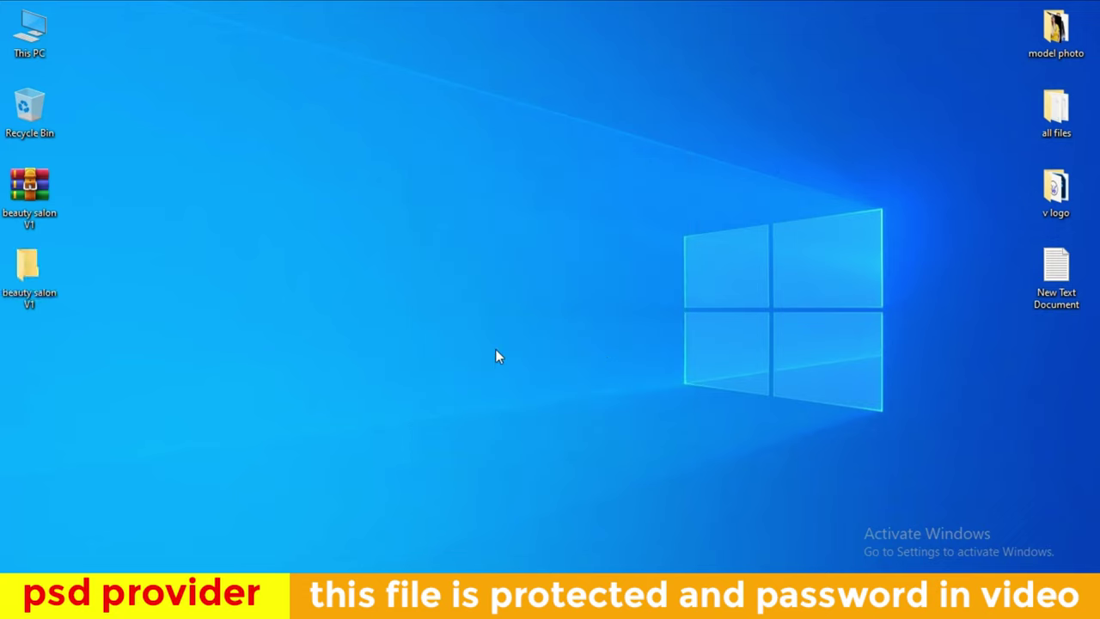
right_click(200, 198)
left_click(254, 241)
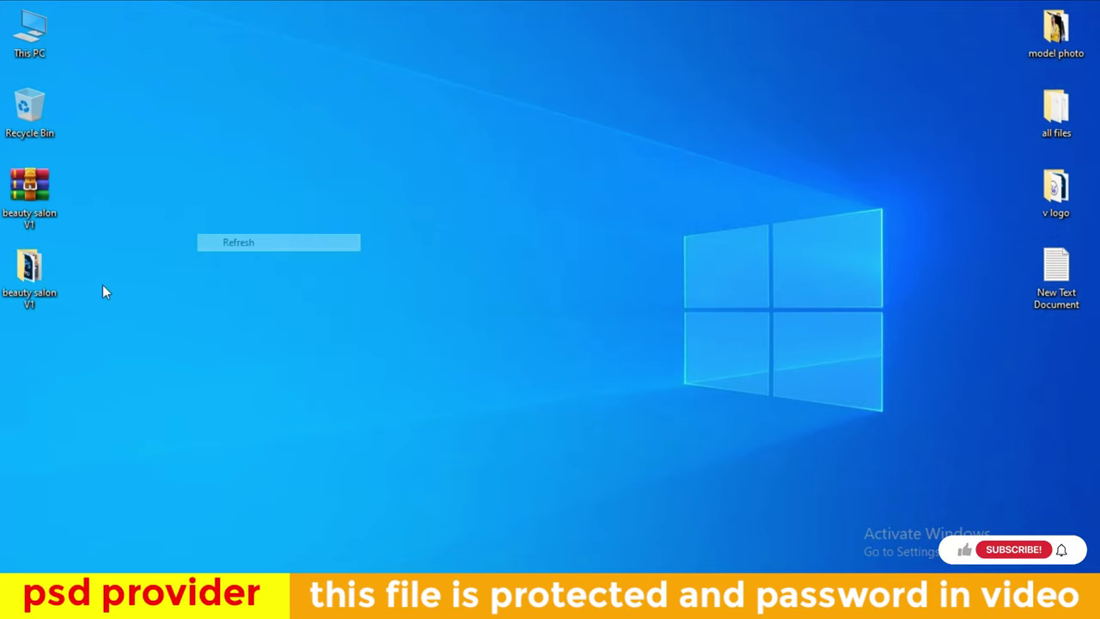
Open the beauty salon V1 folder and preview 1.jpg in Photos
double_click(28, 275)
left_click(275, 146)
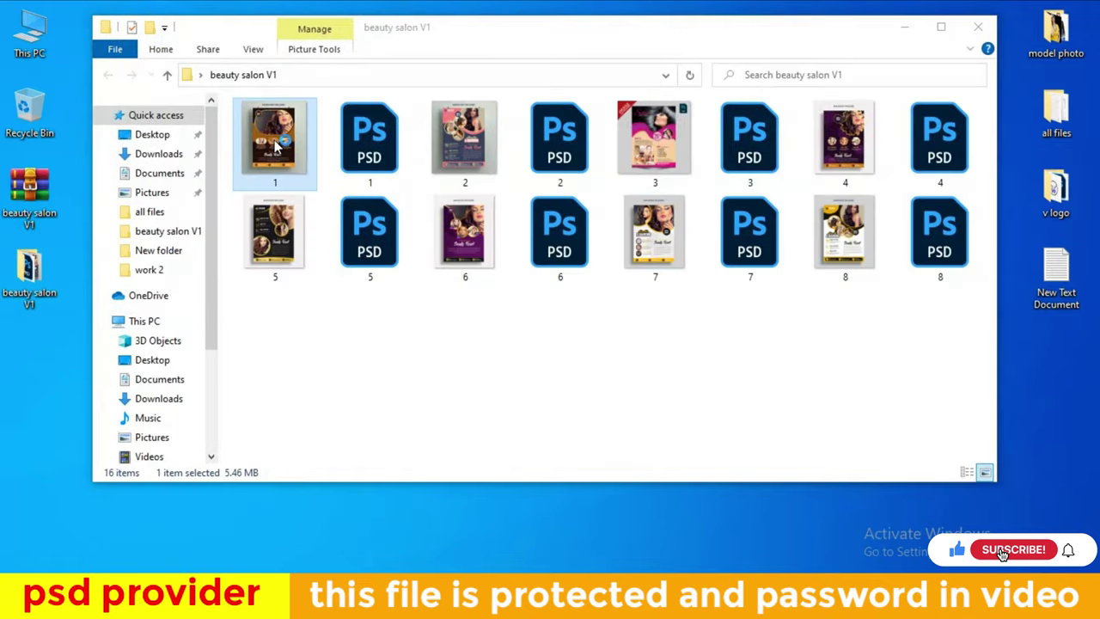
double_click(275, 146)
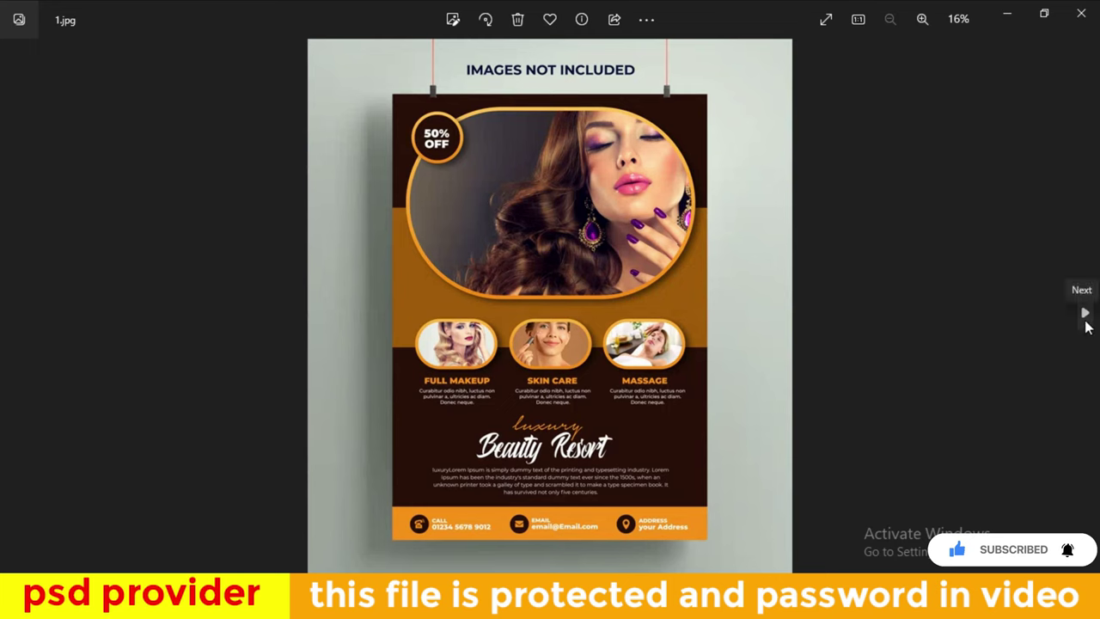
Step through the flyer previews 2.jpg to 8.jpg, then close the Photos viewer
left_click(1085, 315)
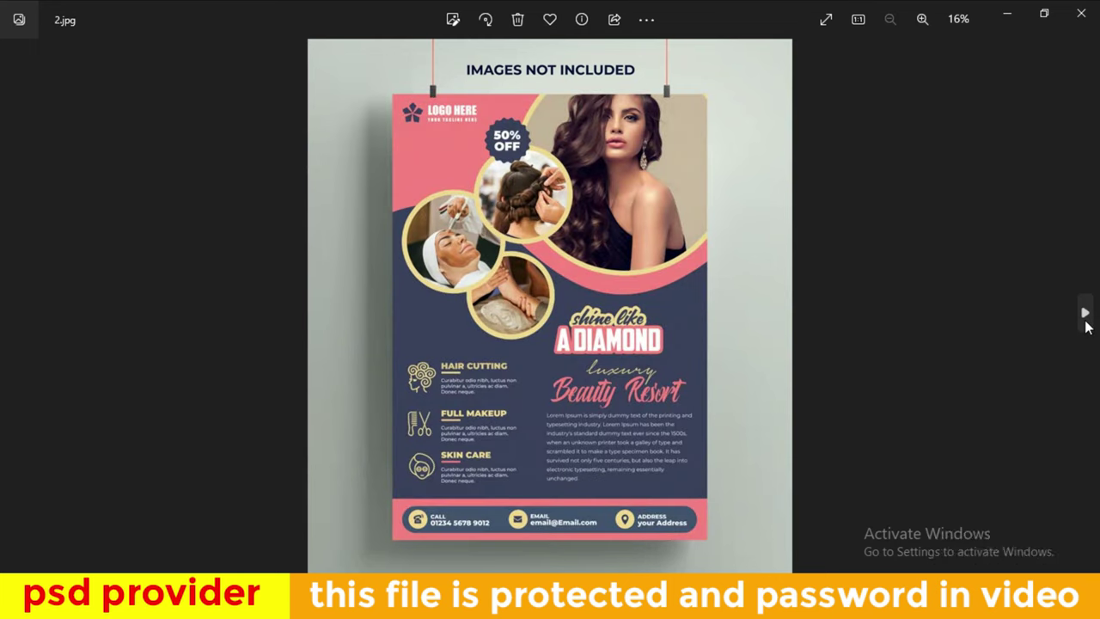
left_click(1086, 314)
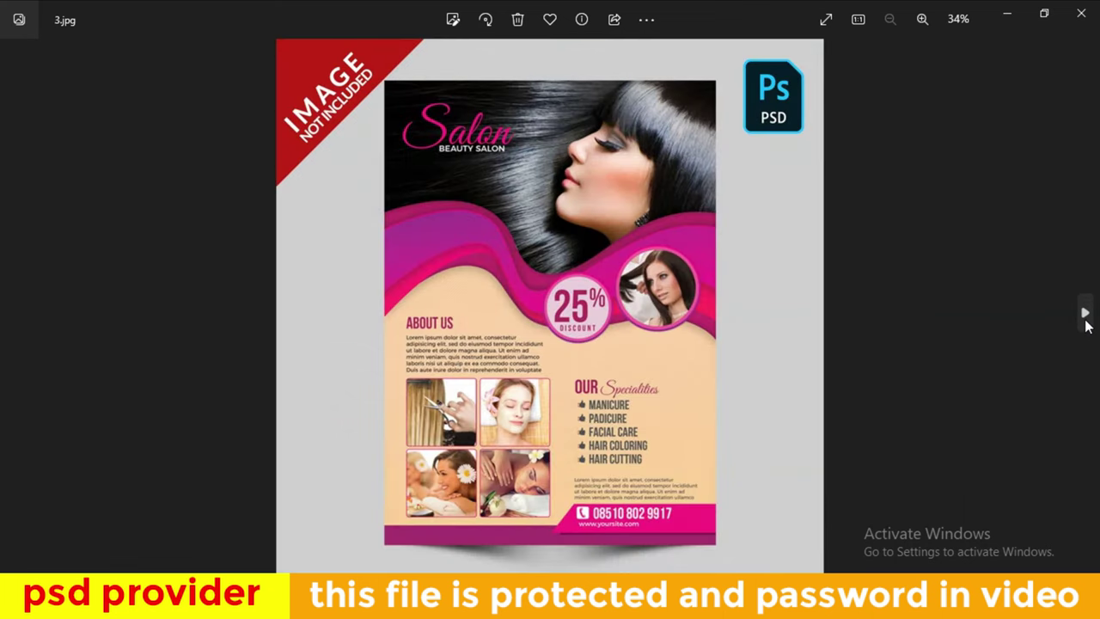
left_click(1085, 316)
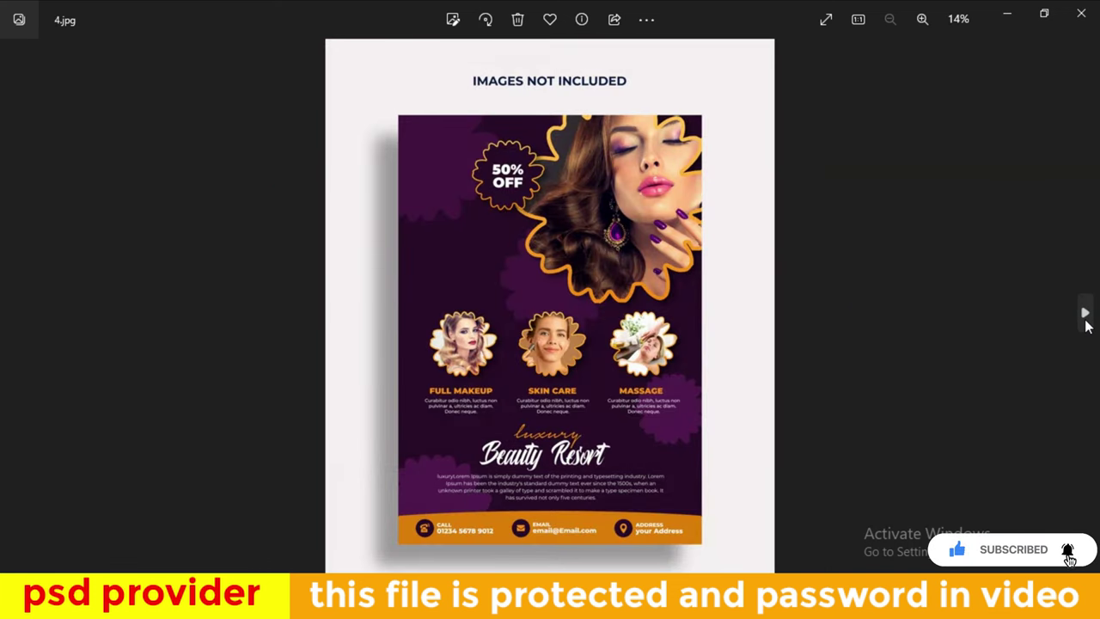
left_click(1085, 315)
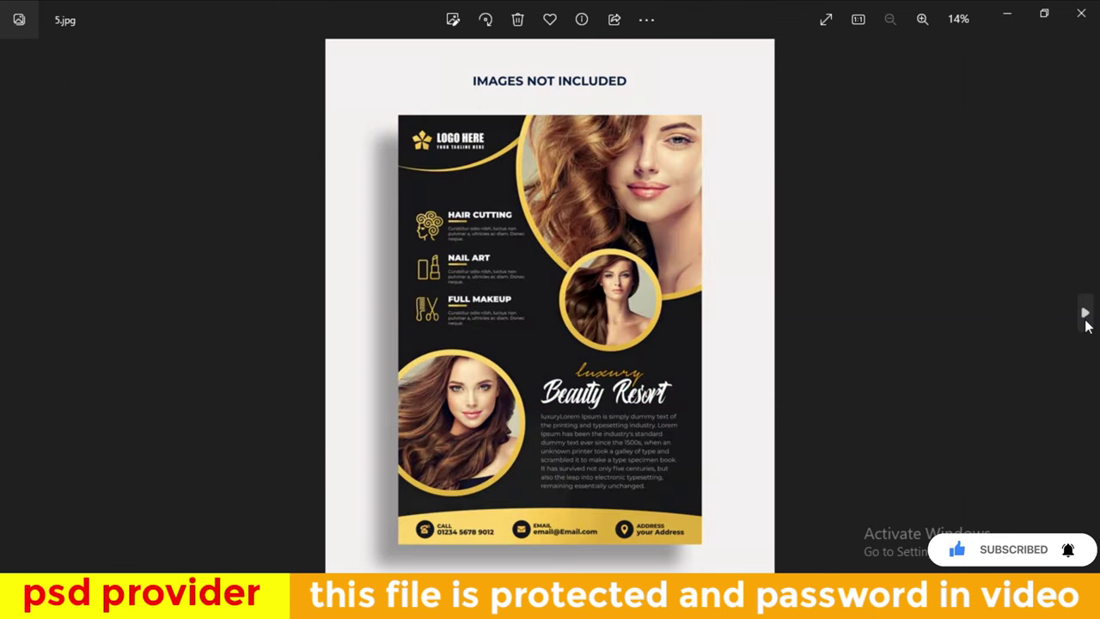
left_click(1085, 315)
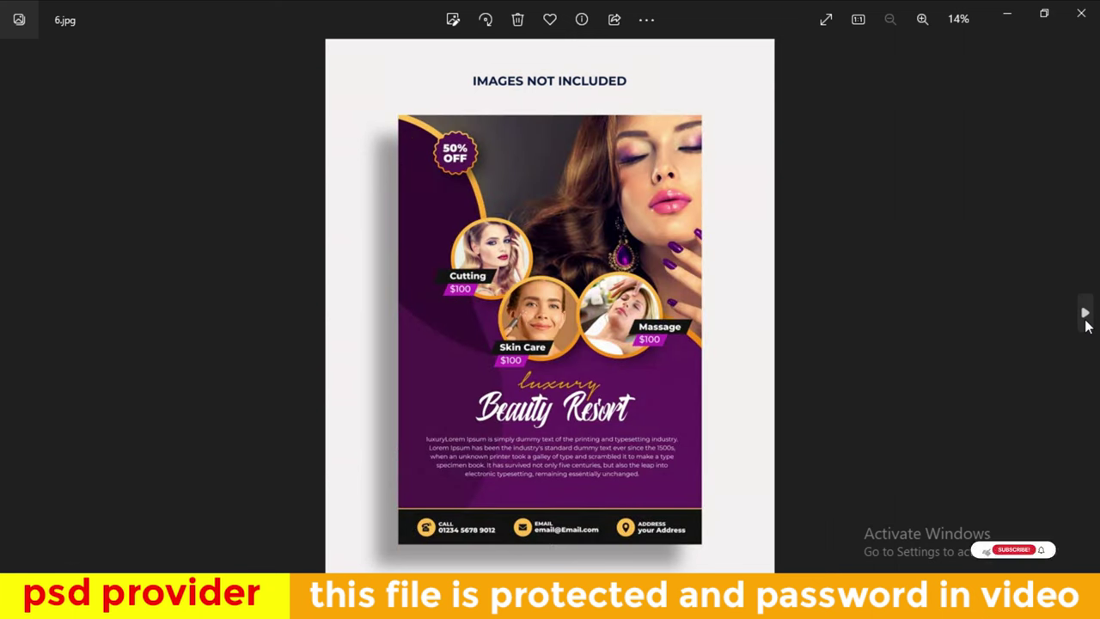
left_click(1085, 316)
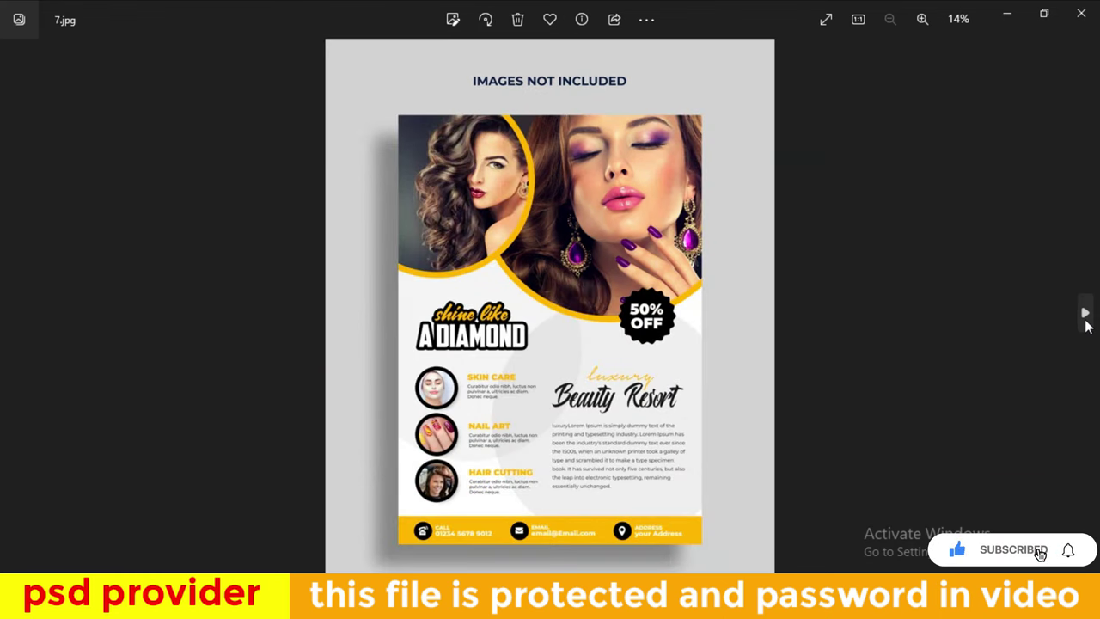
left_click(1085, 315)
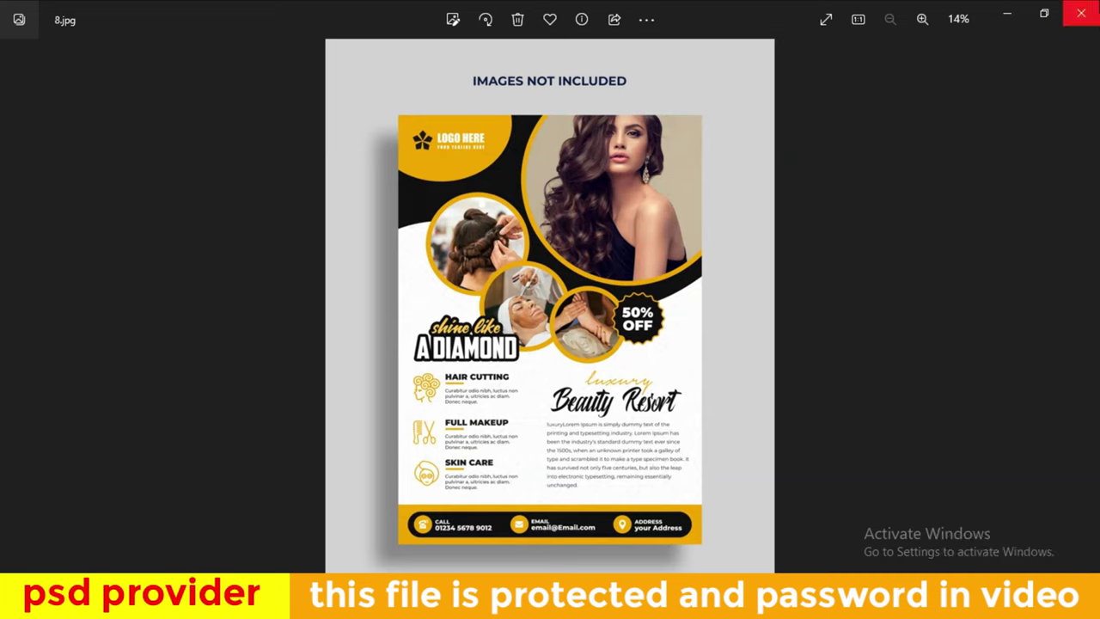
left_click(1081, 13)
Open 1.psd and open the large grey placeholder's smart object contents
double_click(376, 147)
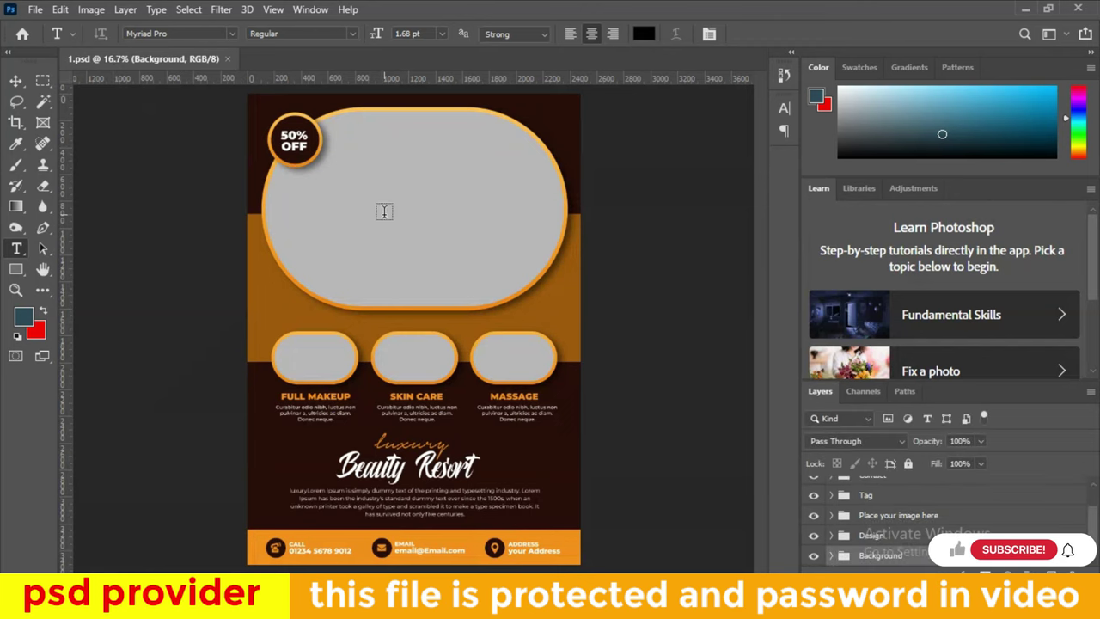
left_click(16, 79)
left_click(490, 284)
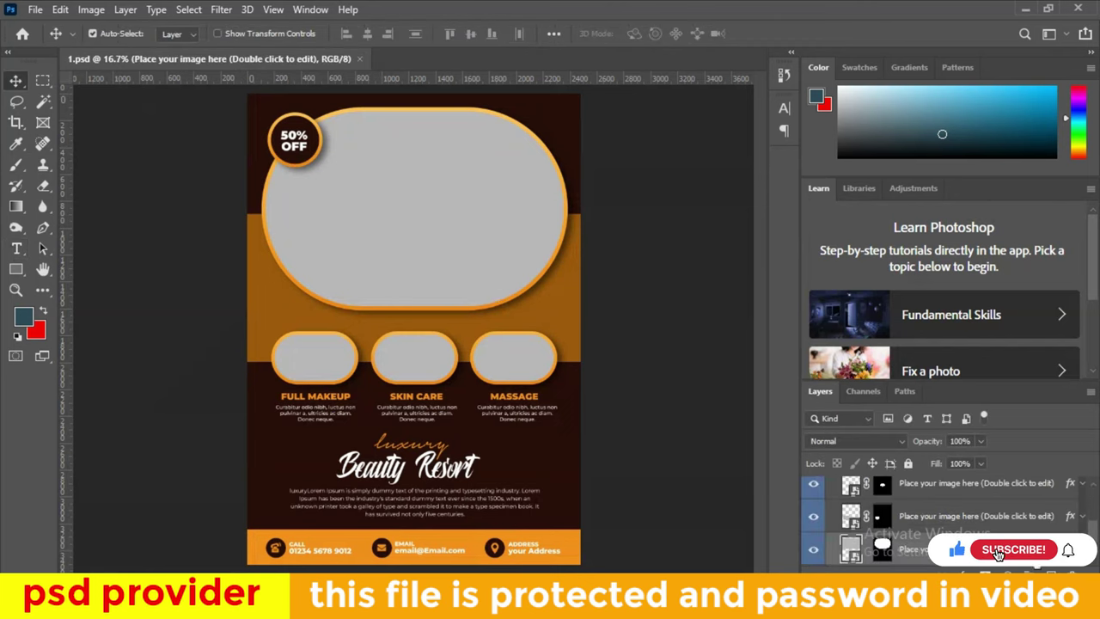
double_click(851, 548)
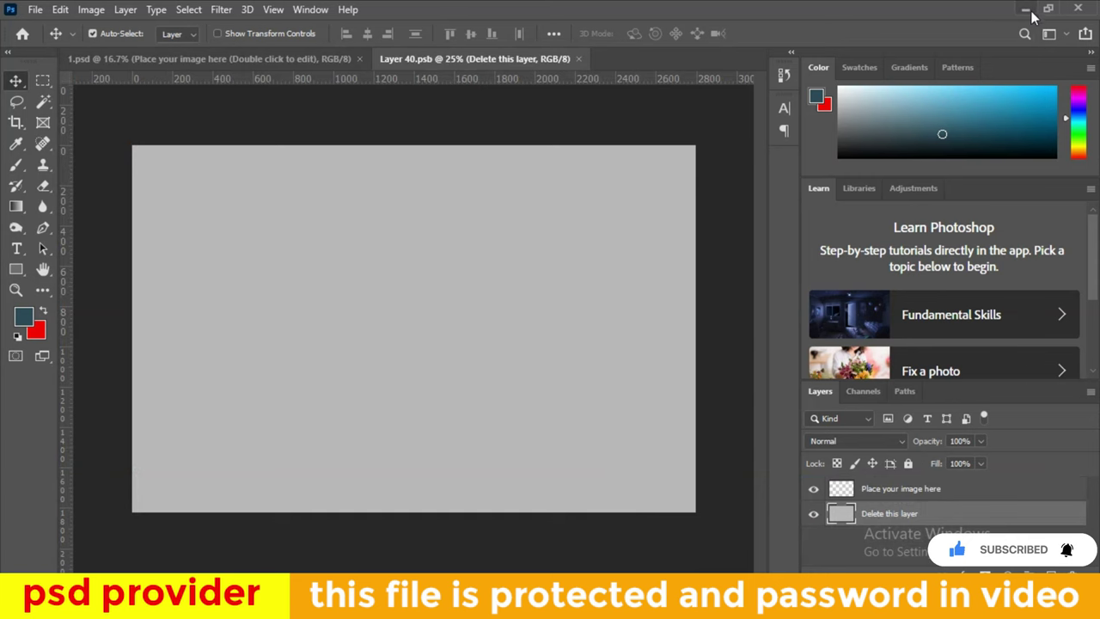
Drag bg.png into the placeholder, enlarge and lower it, commit, and save the smart object
left_click(1027, 10)
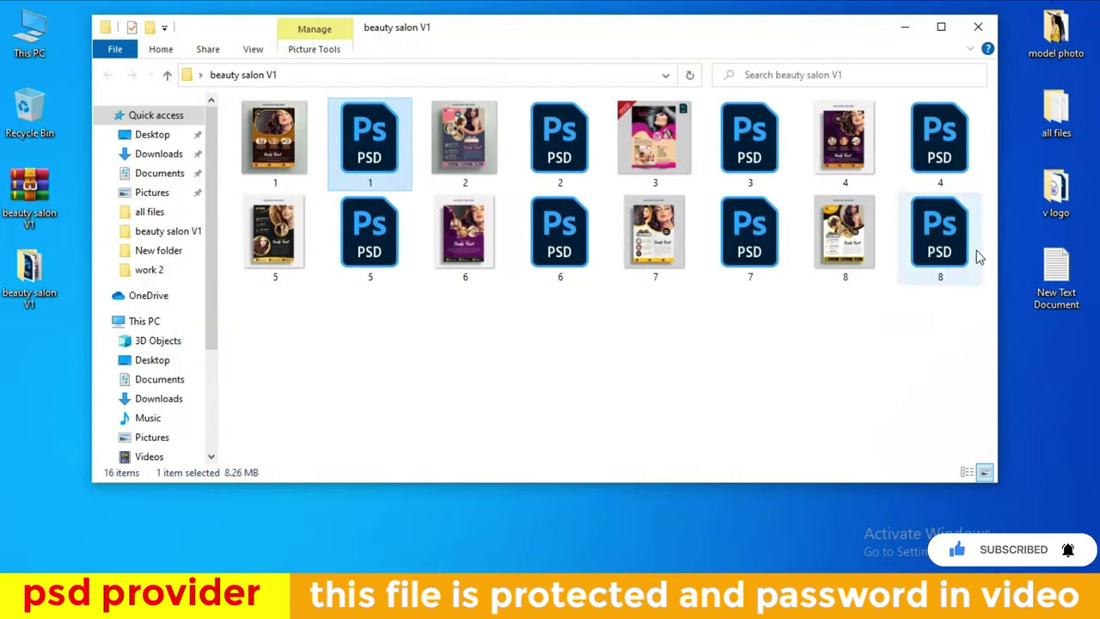
left_click(906, 32)
double_click(1056, 30)
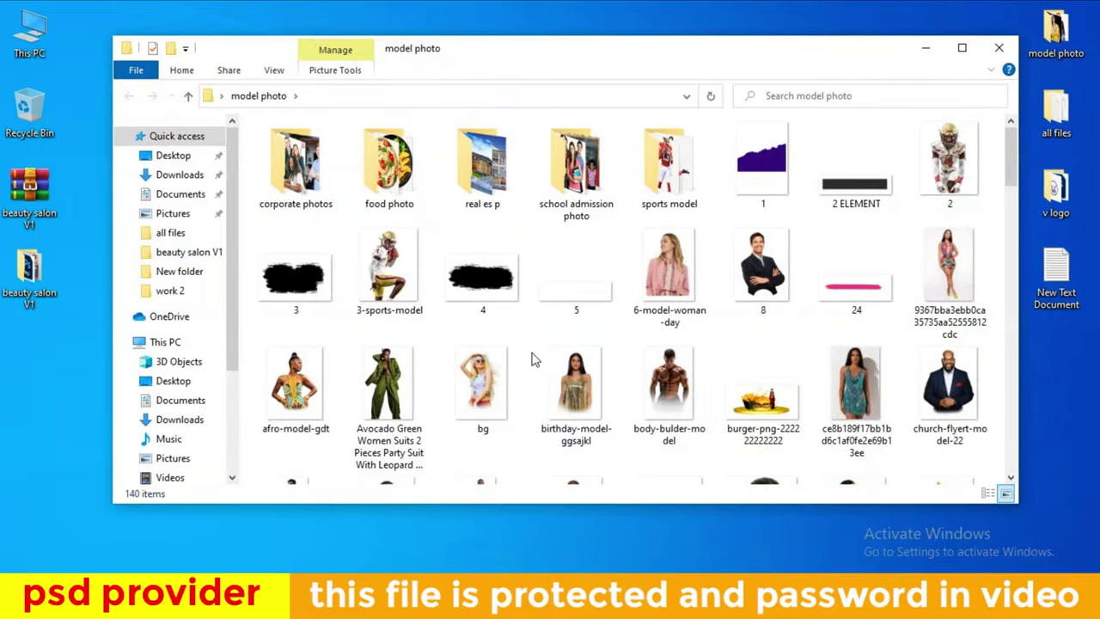
scroll(533, 359, "down", 3)
scroll(550, 344, "up", 3)
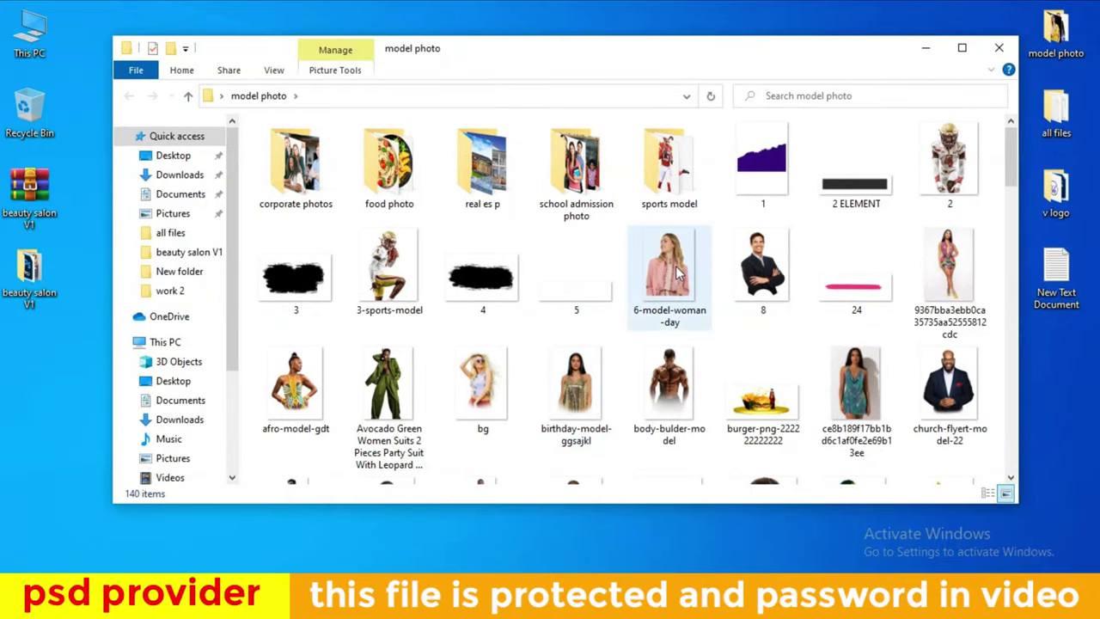
left_click_drag(477, 413, 431, 537)
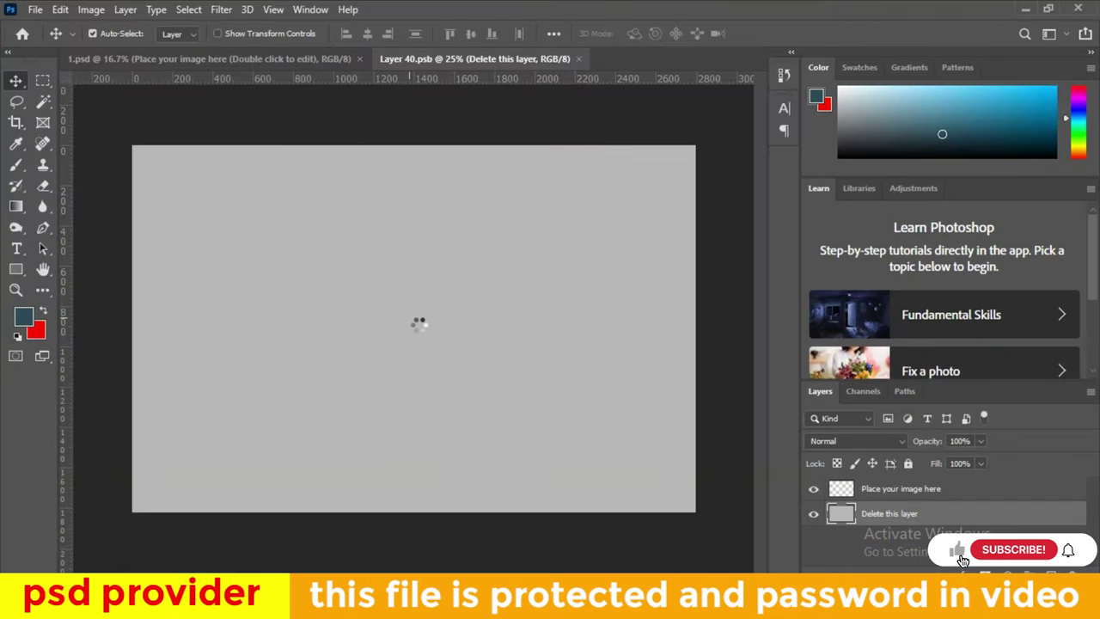
left_click_drag(541, 512, 574, 558)
left_click_drag(469, 250, 468, 267)
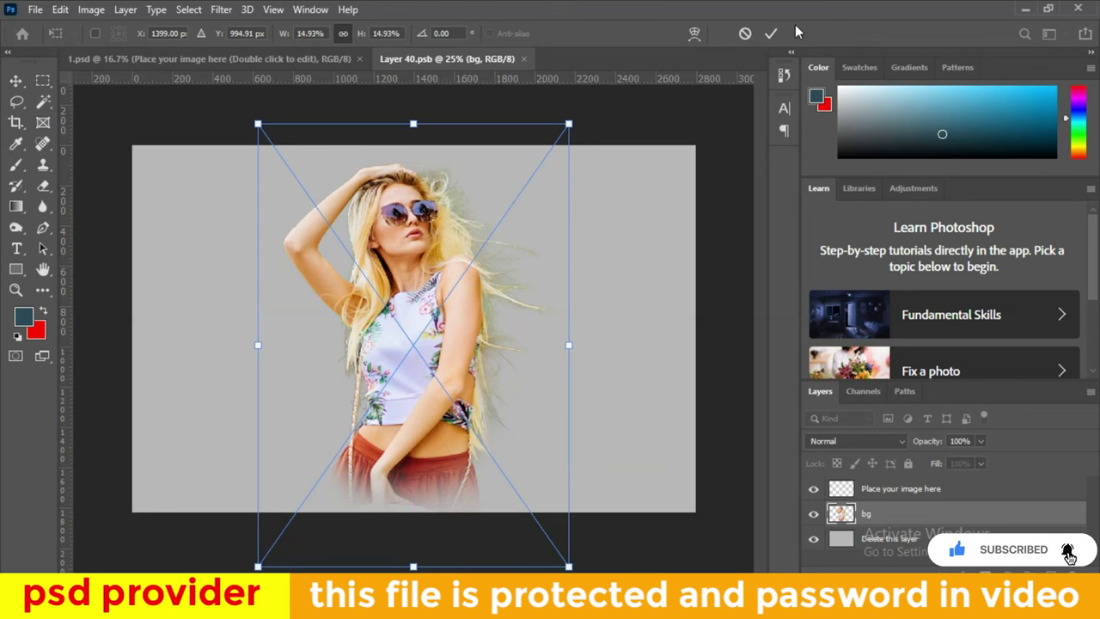
left_click(771, 33)
left_click(530, 59)
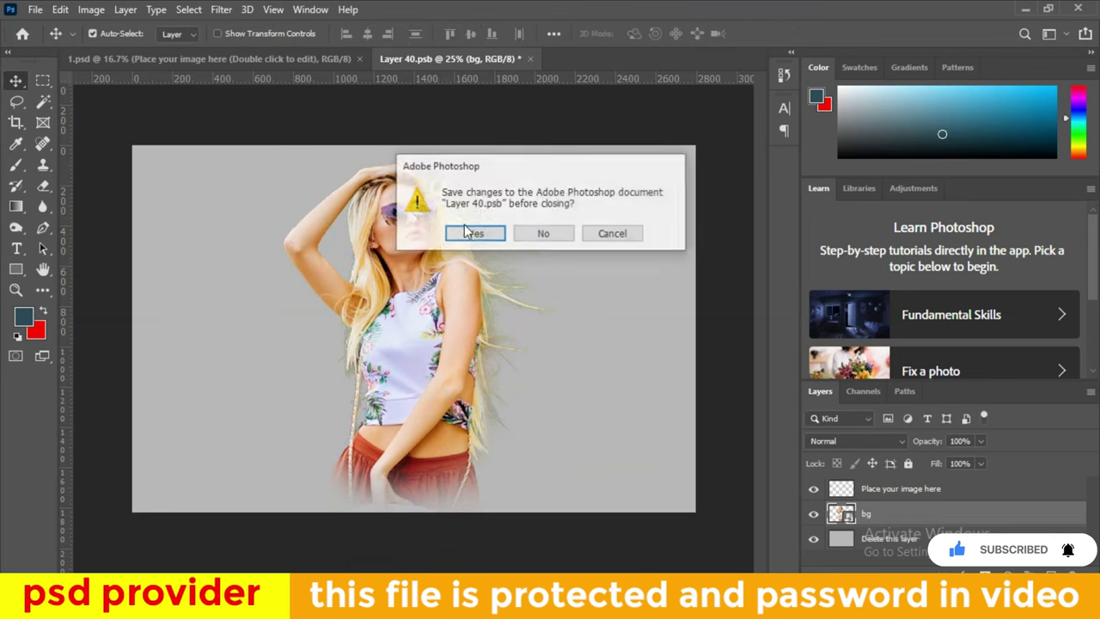
left_click(478, 233)
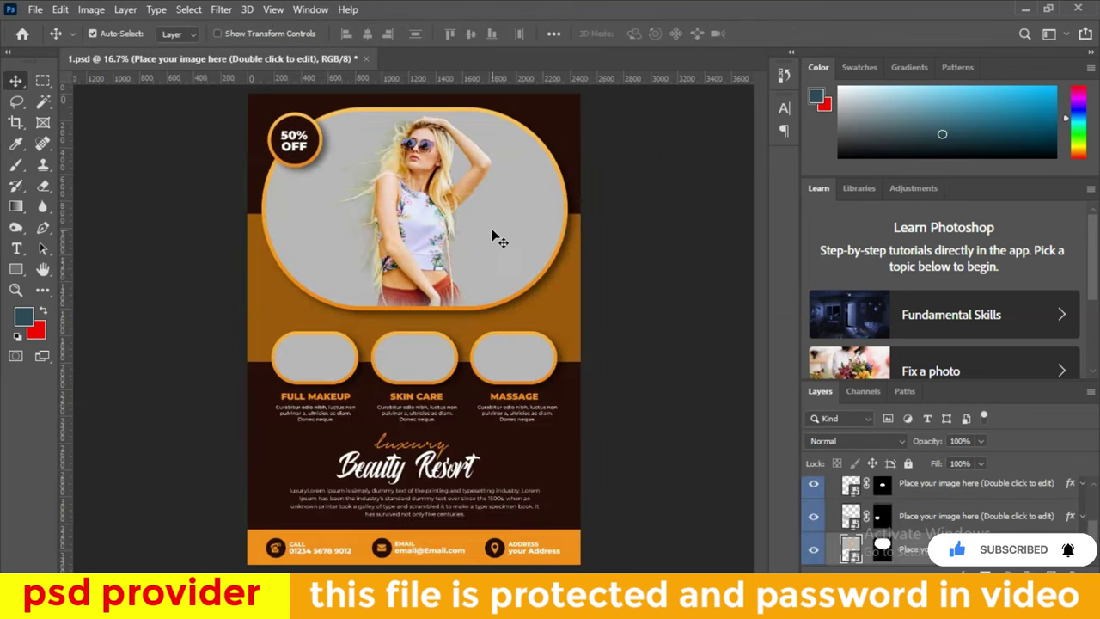
Open the FULL MAKEUP frame's placeholder smart object contents
scroll(467, 295, "down", 2)
scroll(389, 176, "up", 4)
scroll(388, 176, "up", 1)
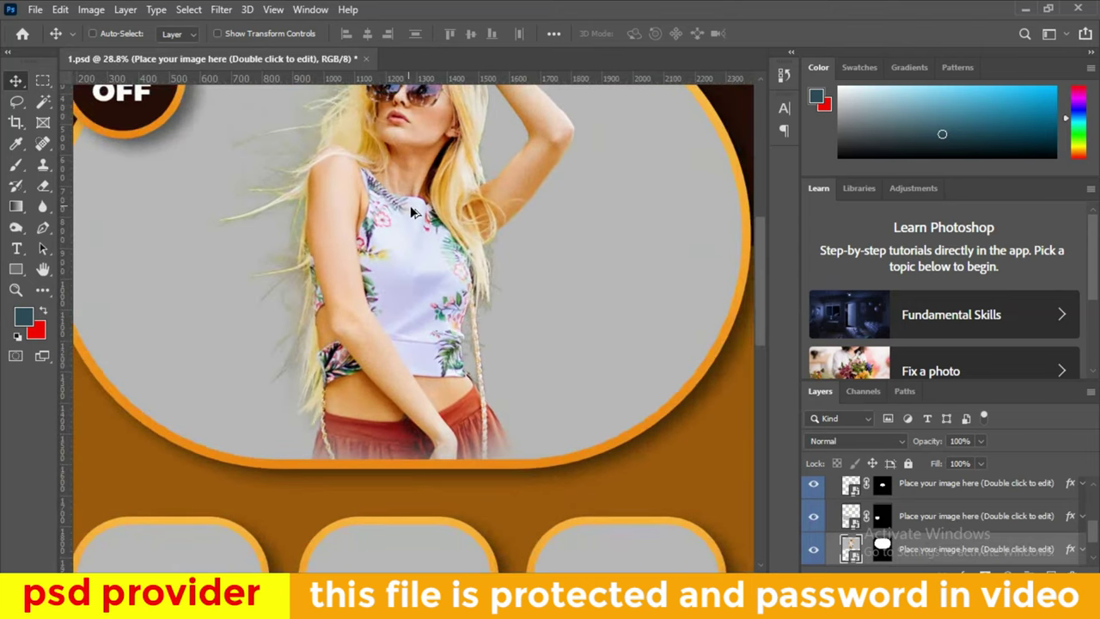
scroll(416, 213, "down", 3)
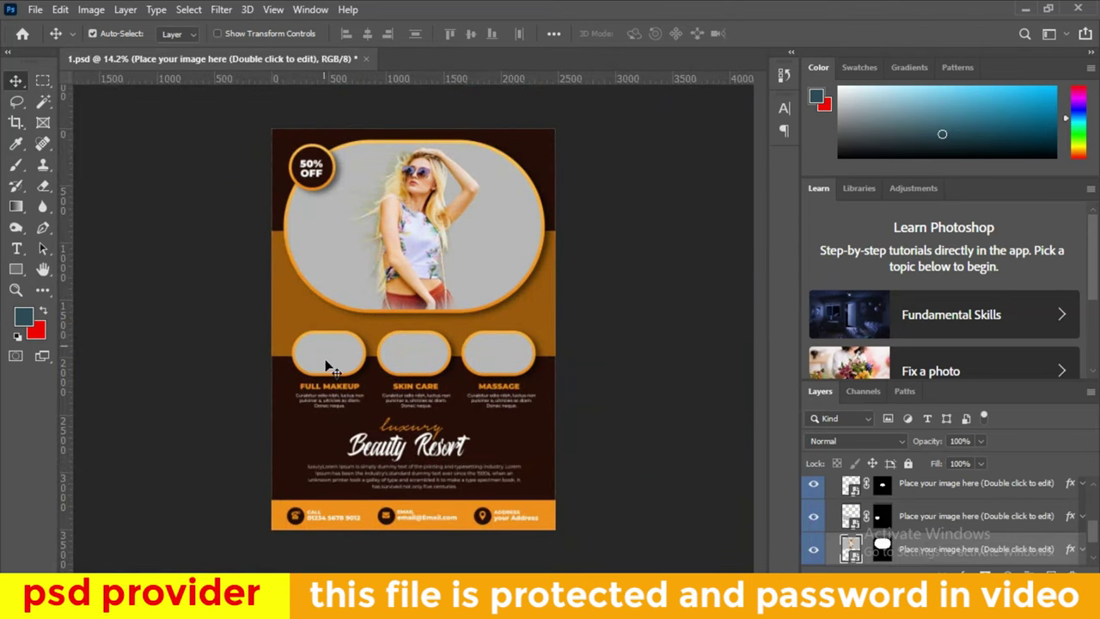
scroll(481, 347, "up", 2)
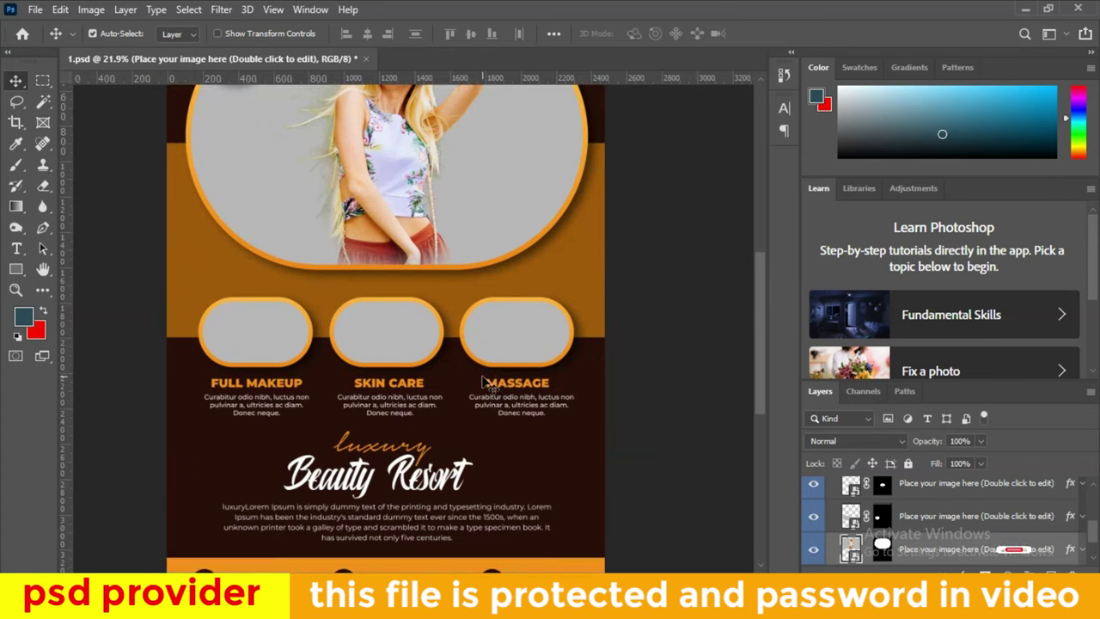
scroll(486, 359, "down", 2)
scroll(492, 369, "up", 1)
scroll(490, 368, "down", 1)
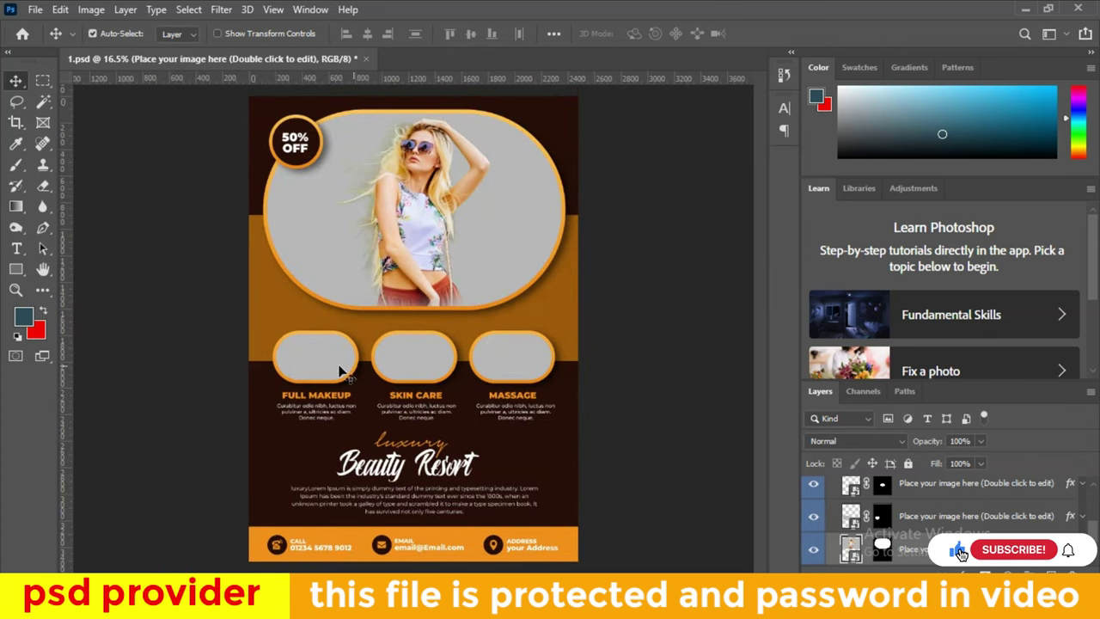
double_click(849, 516)
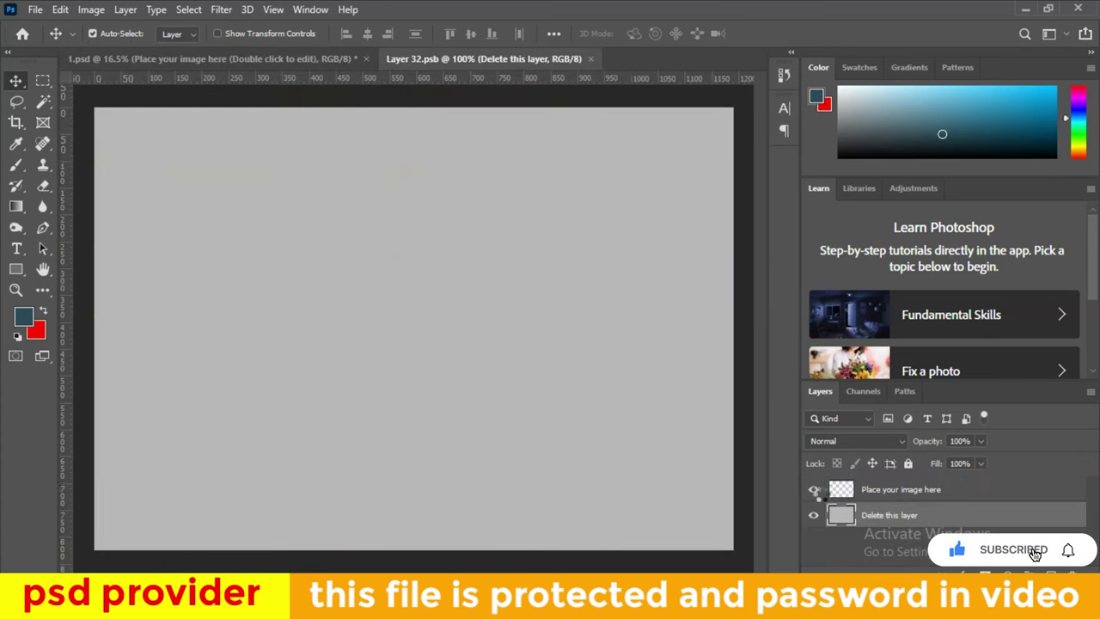
Place the birthday-model-ggsajkl photo in the placeholder, commit it, and save the smart object
left_click(574, 533)
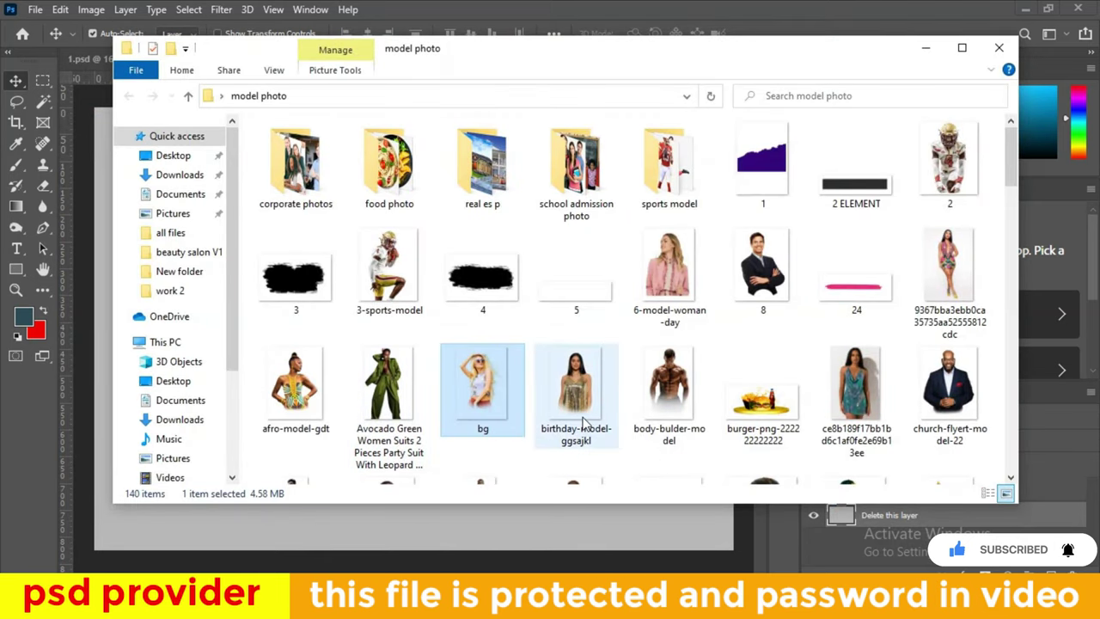
mouse_move(578, 394)
left_mouse_down()
mouse_move(412, 557)
mouse_move(430, 323)
left_mouse_up()
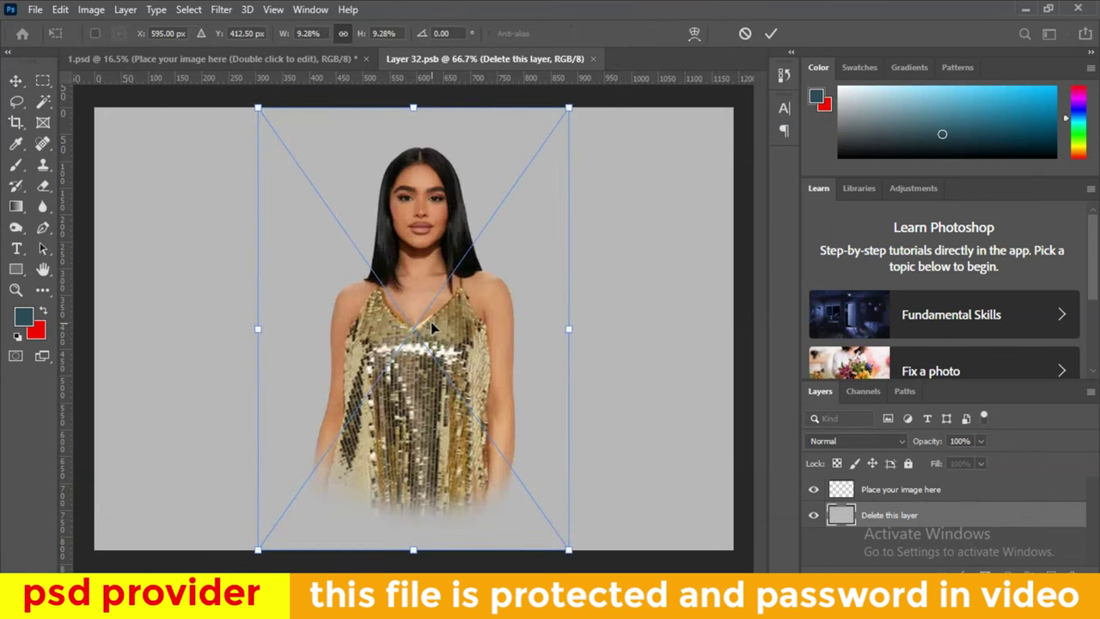
left_click(770, 34)
left_click(627, 57)
left_click(501, 235)
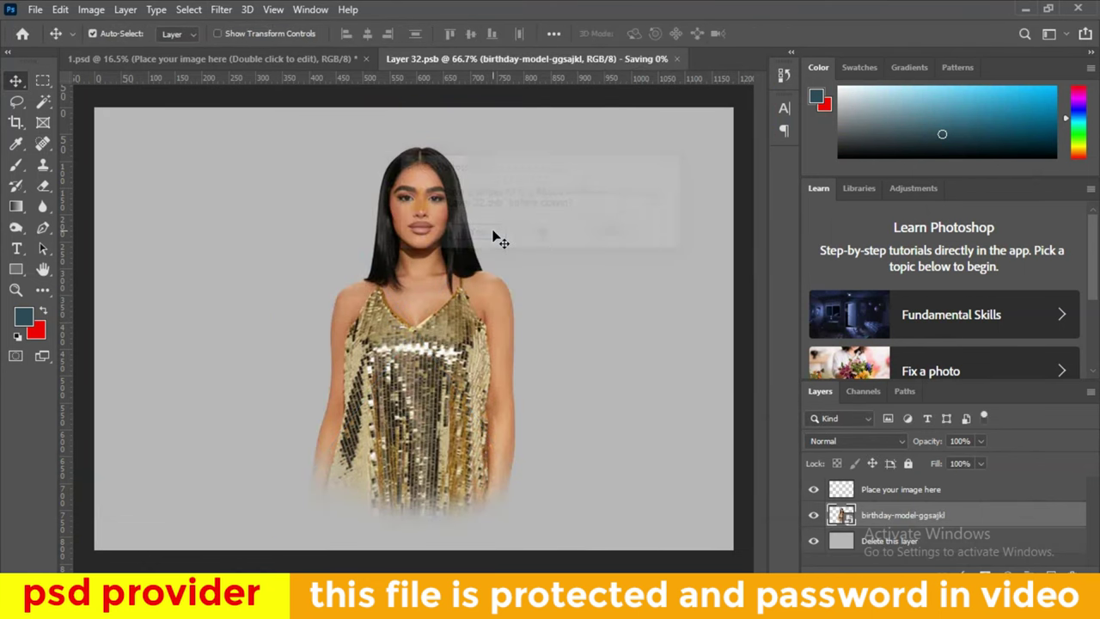
Transform the small frame's photo, undo the move, and confirm it in place
scroll(427, 311, "up", 3)
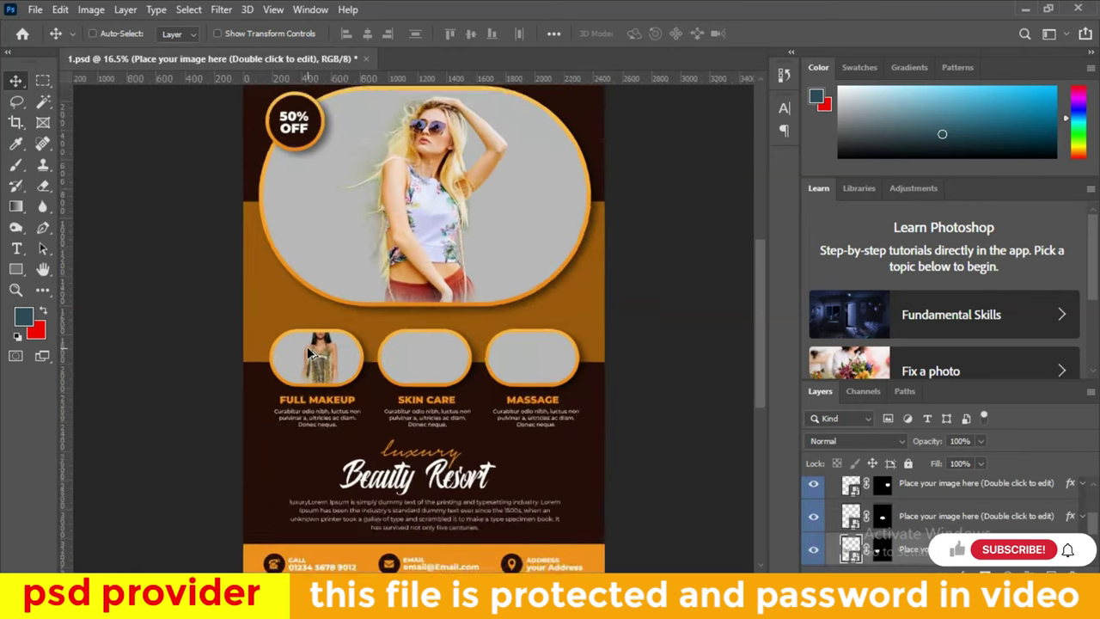
key("ctrl+t")
left_click_drag(320, 361, 320, 384)
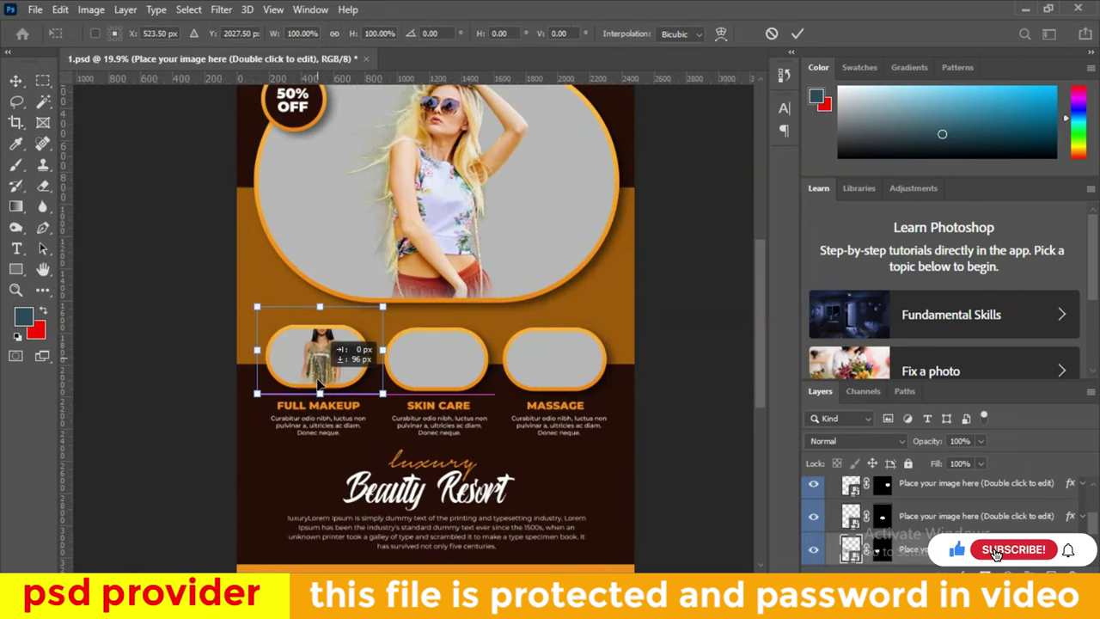
key("ctrl+z")
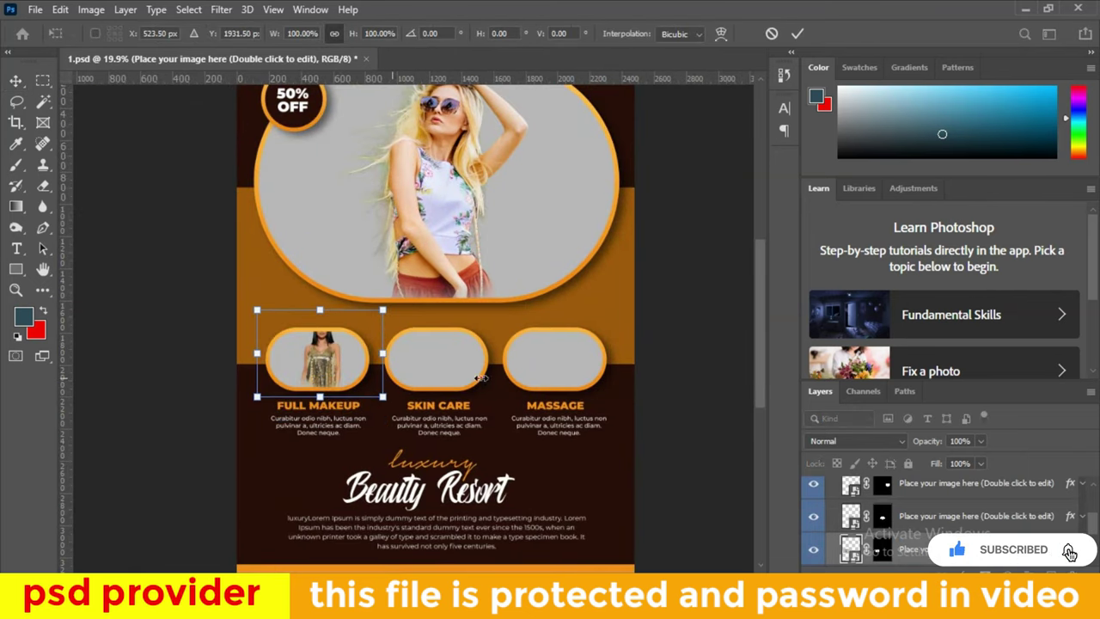
left_click(799, 35)
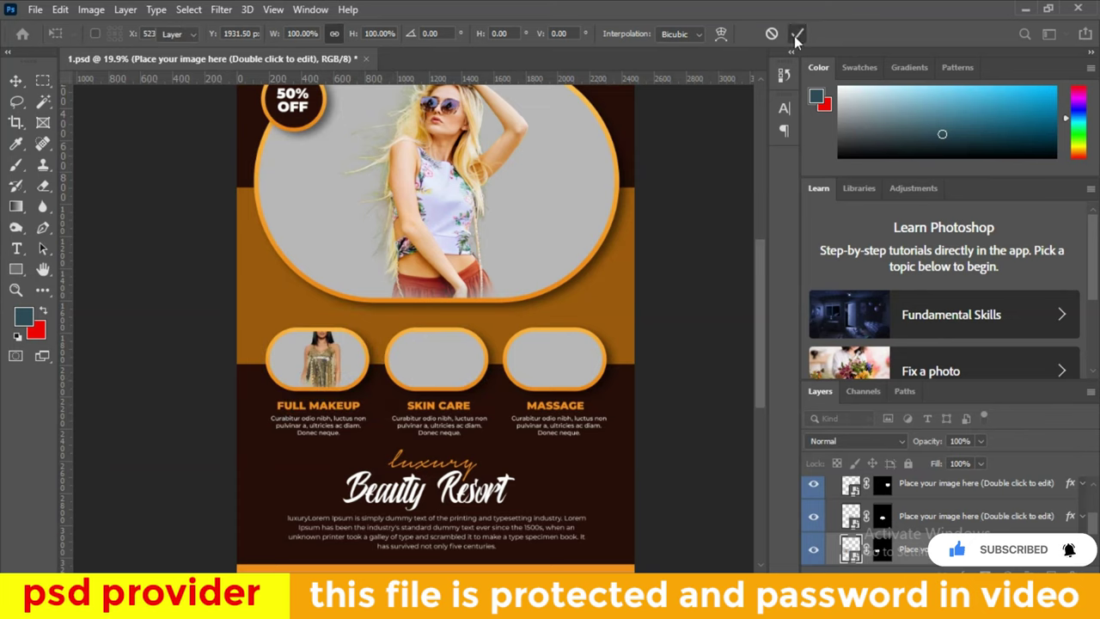
scroll(465, 464, "up", 2)
scroll(408, 438, "up", 2)
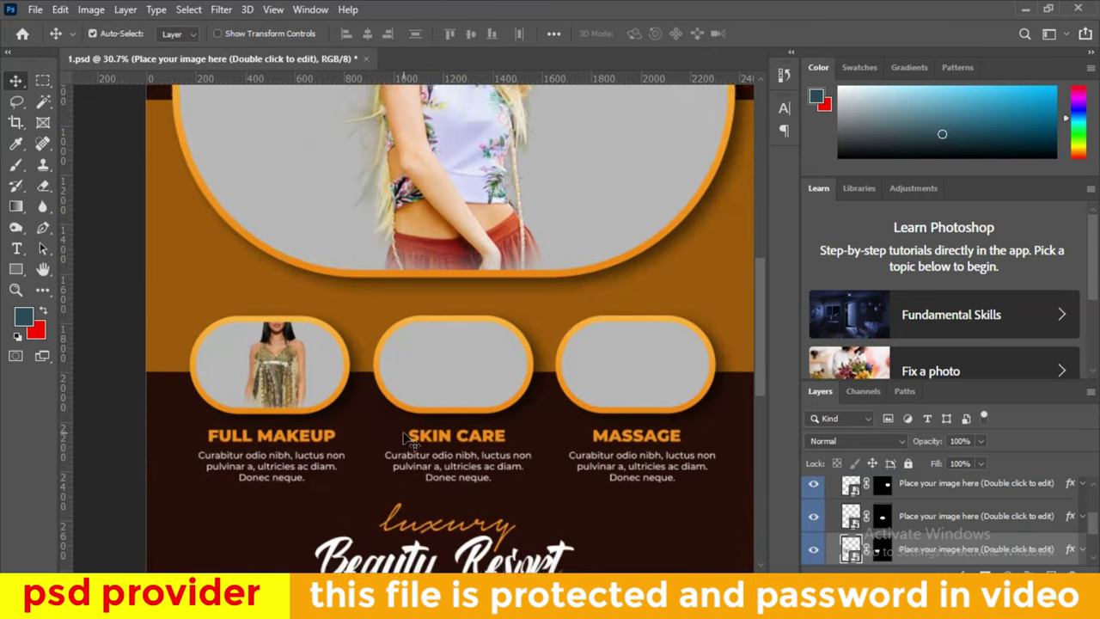
scroll(409, 438, "down", 3)
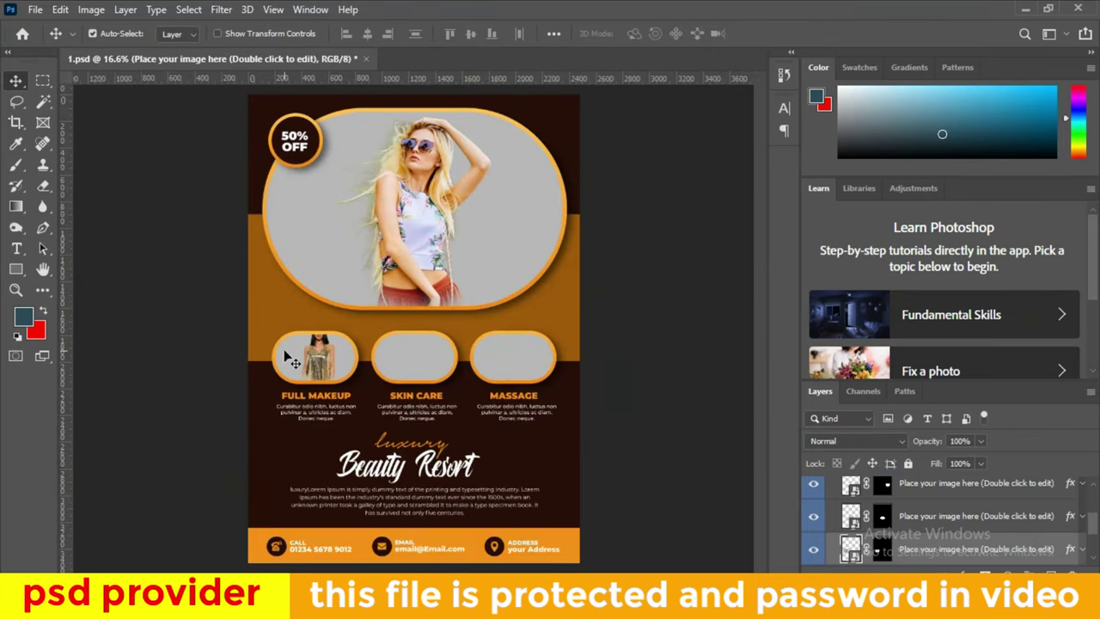
Close 1.psd without saving changes
scroll(464, 485, "down", 1)
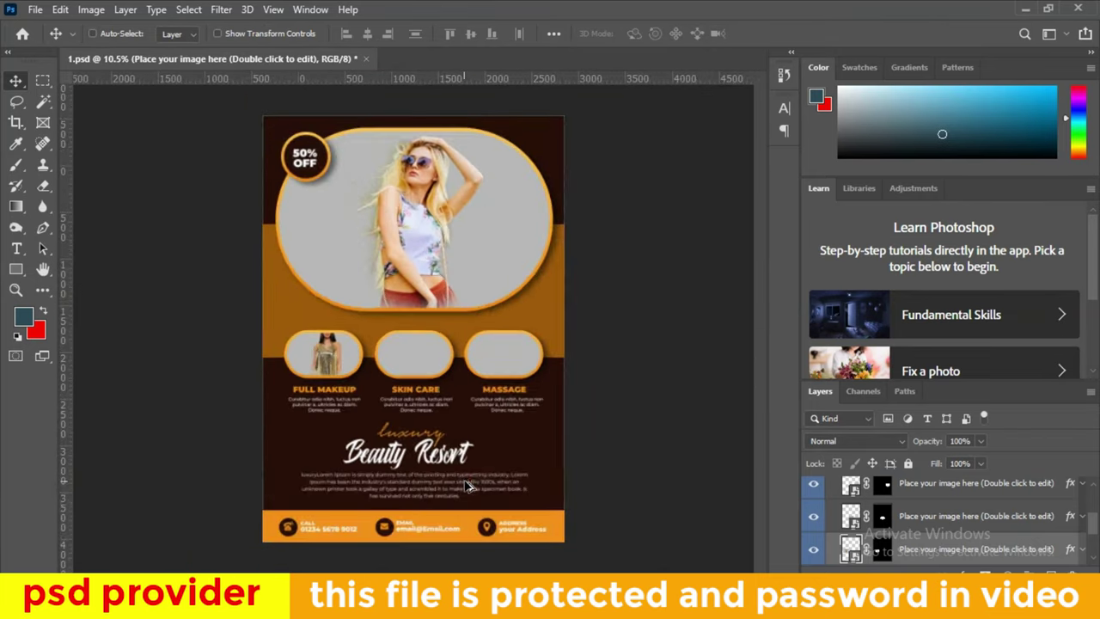
scroll(467, 483, "up", 2)
scroll(468, 481, "down", 1)
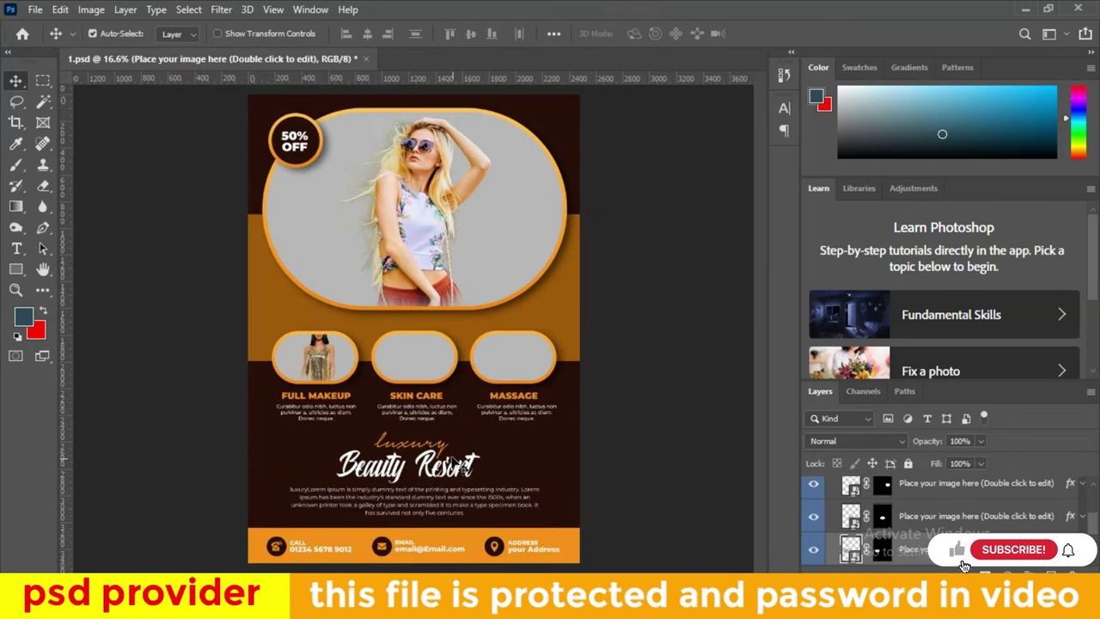
left_click(362, 60)
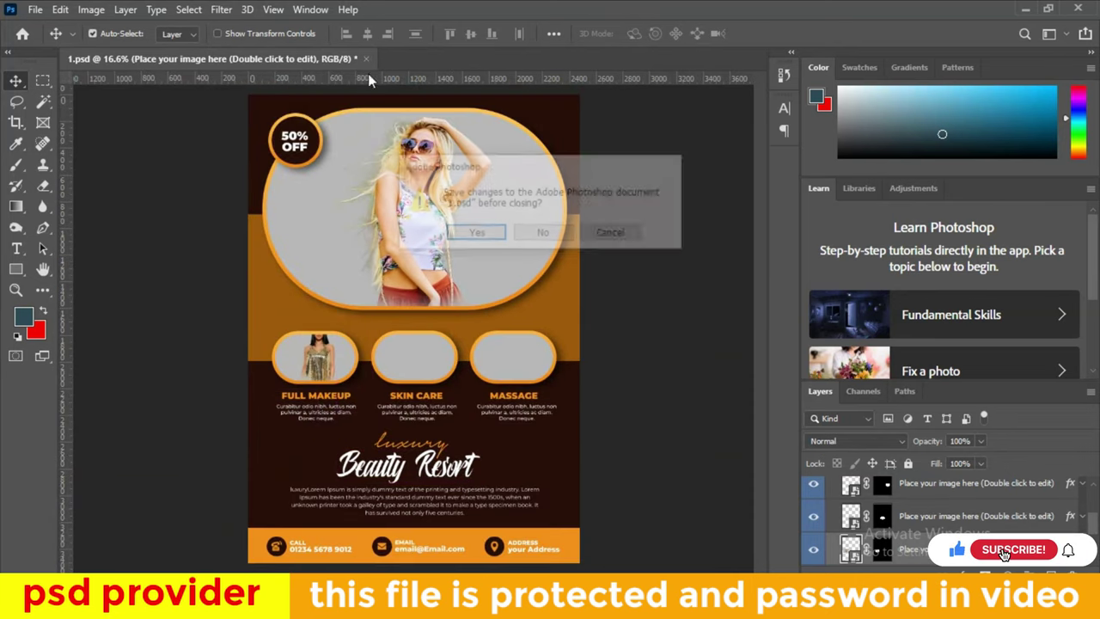
left_click(547, 233)
Open 2.psd and its 'Place your image here' smart object contents
left_click(404, 550)
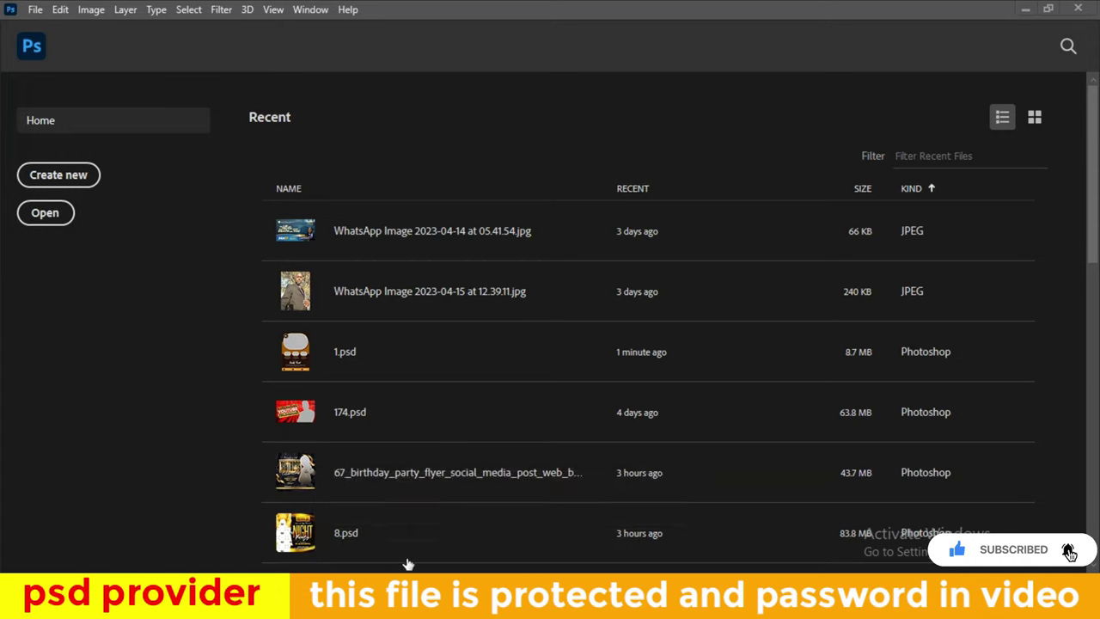
double_click(565, 127)
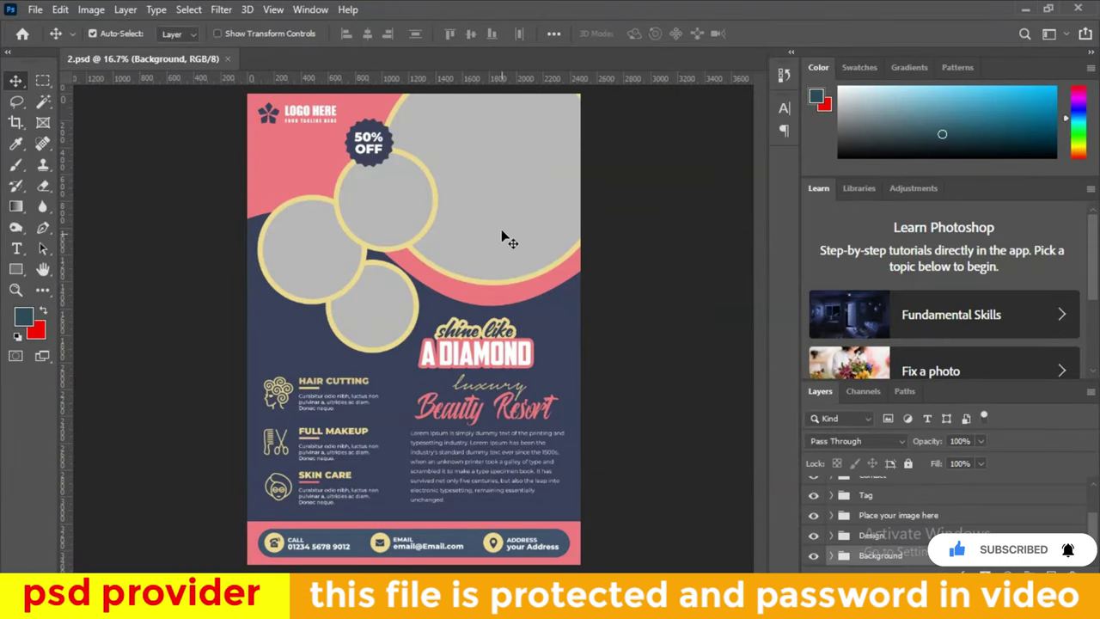
left_click(498, 208)
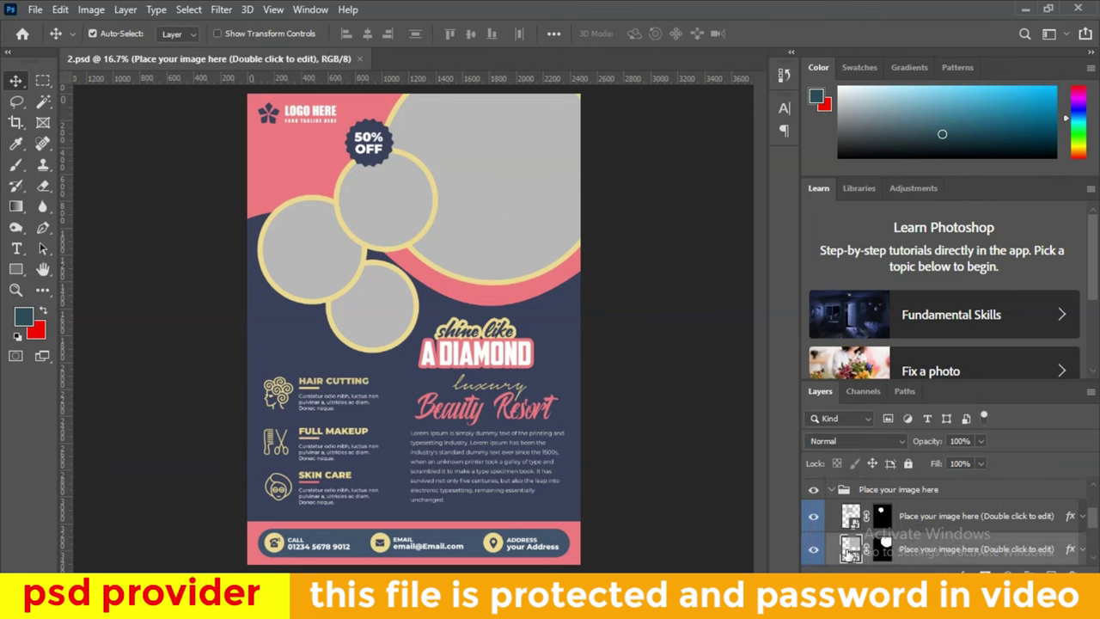
double_click(849, 550)
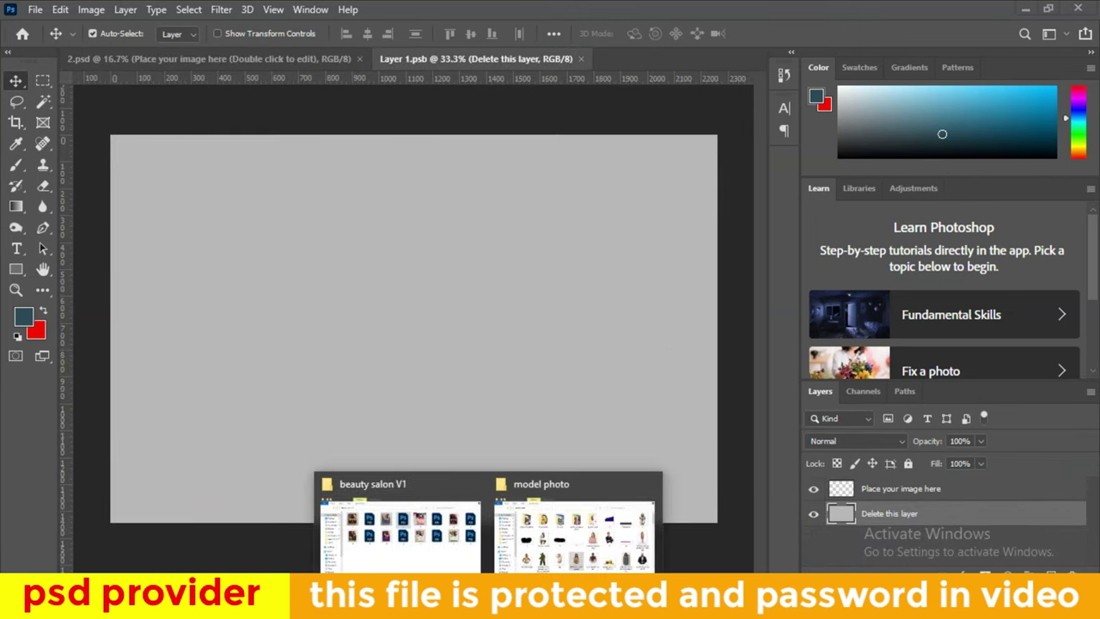
Select the model-birthdasy-jkshcoas photo in the model photo folder
left_click(585, 520)
scroll(679, 365, "down", 2)
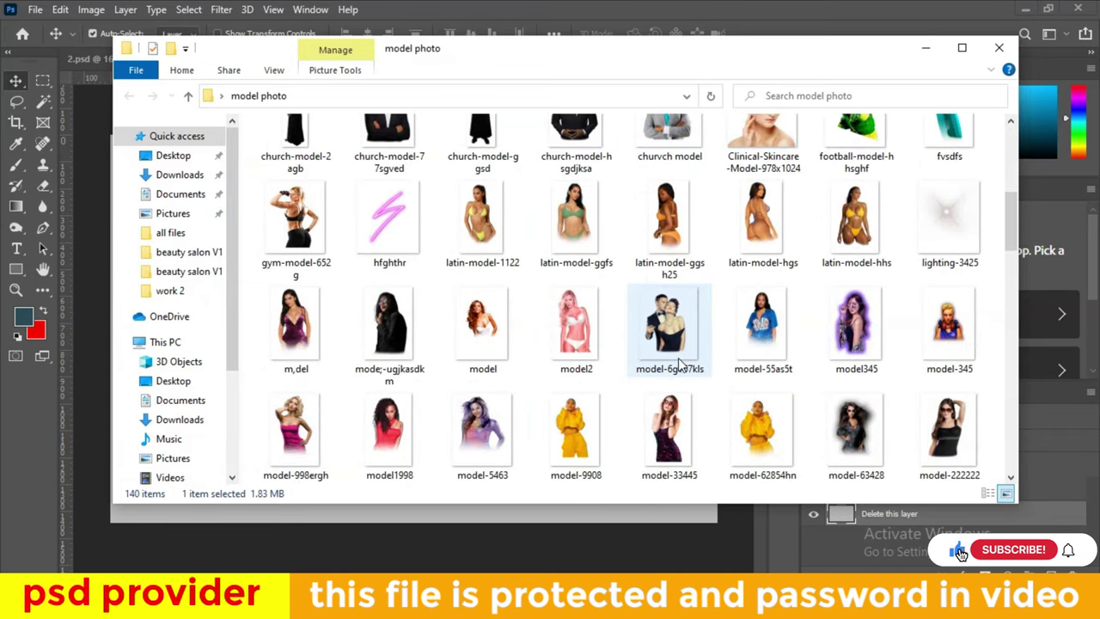
scroll(679, 366, "down", 2)
scroll(679, 365, "down", 3)
scroll(679, 365, "up", 2)
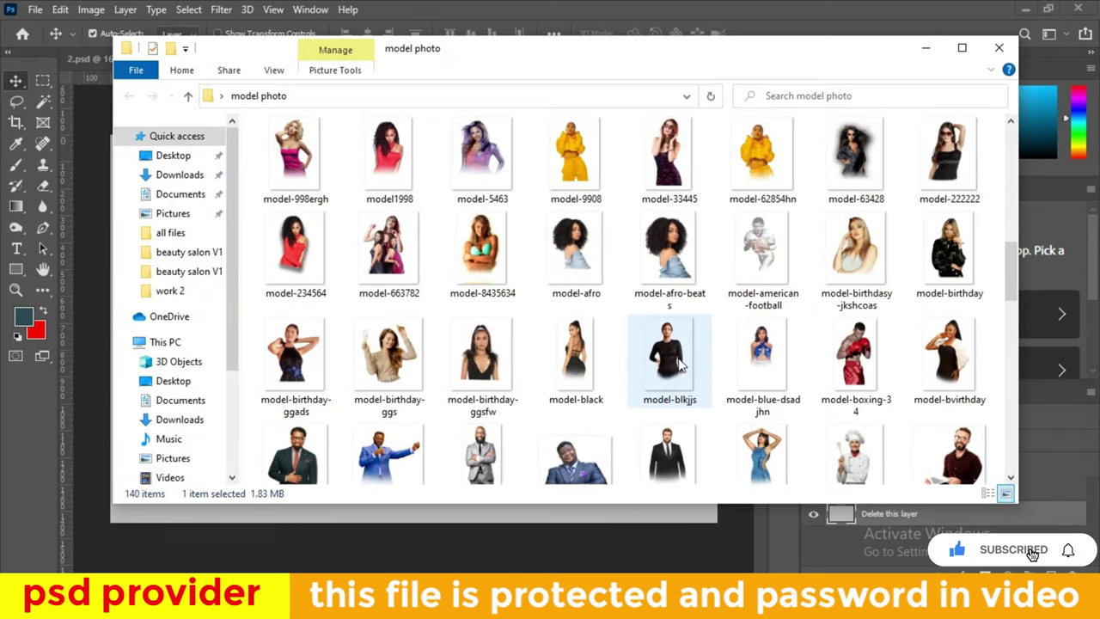
left_click(881, 258)
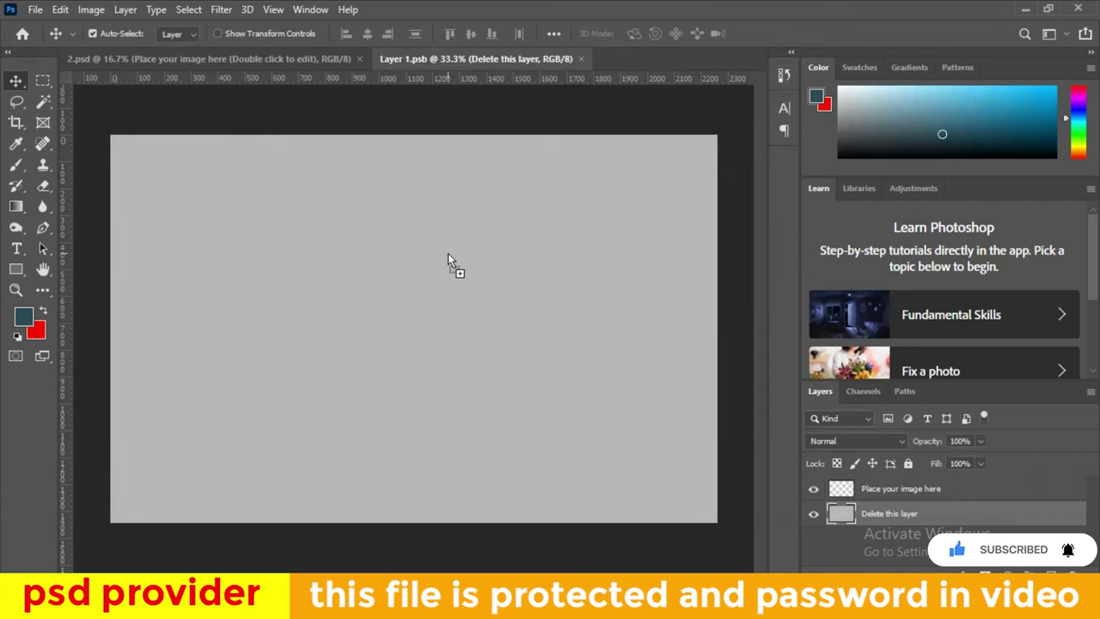
Place the photo on the frame canvas, enlarge and lower it, commit, and save
left_click_drag(856, 249, 447, 252)
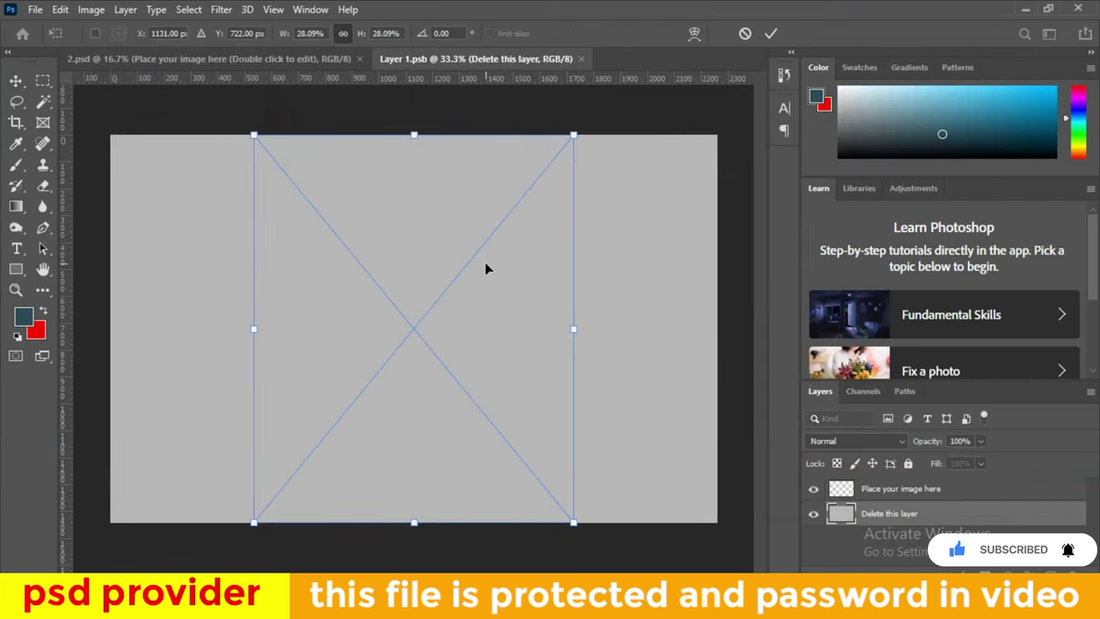
left_click_drag(574, 522, 608, 567)
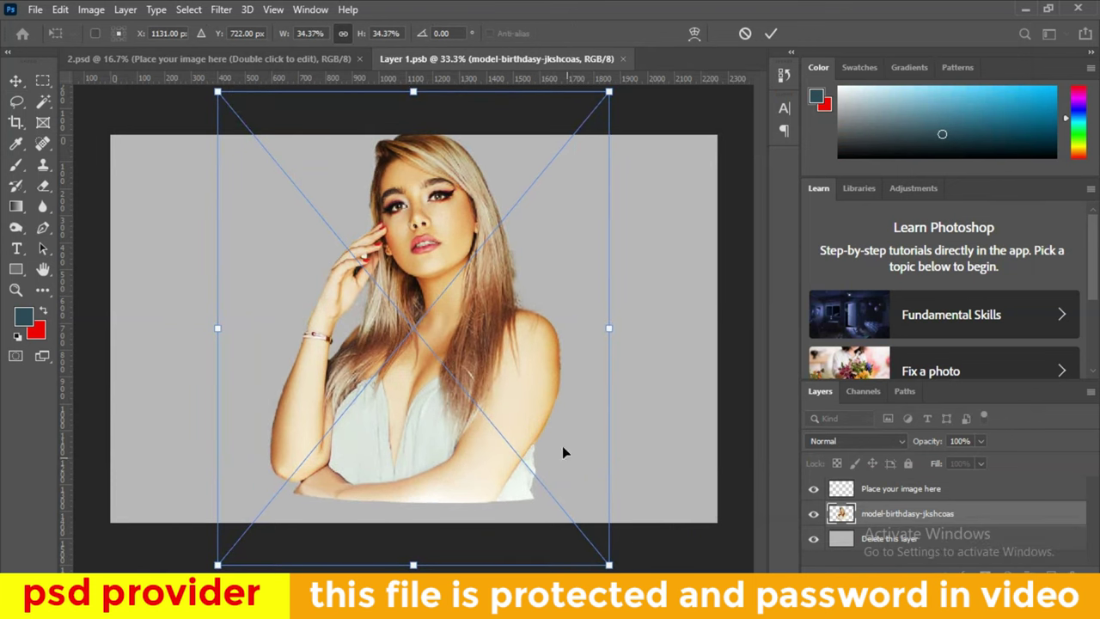
left_click_drag(531, 350, 531, 398)
left_click(771, 34)
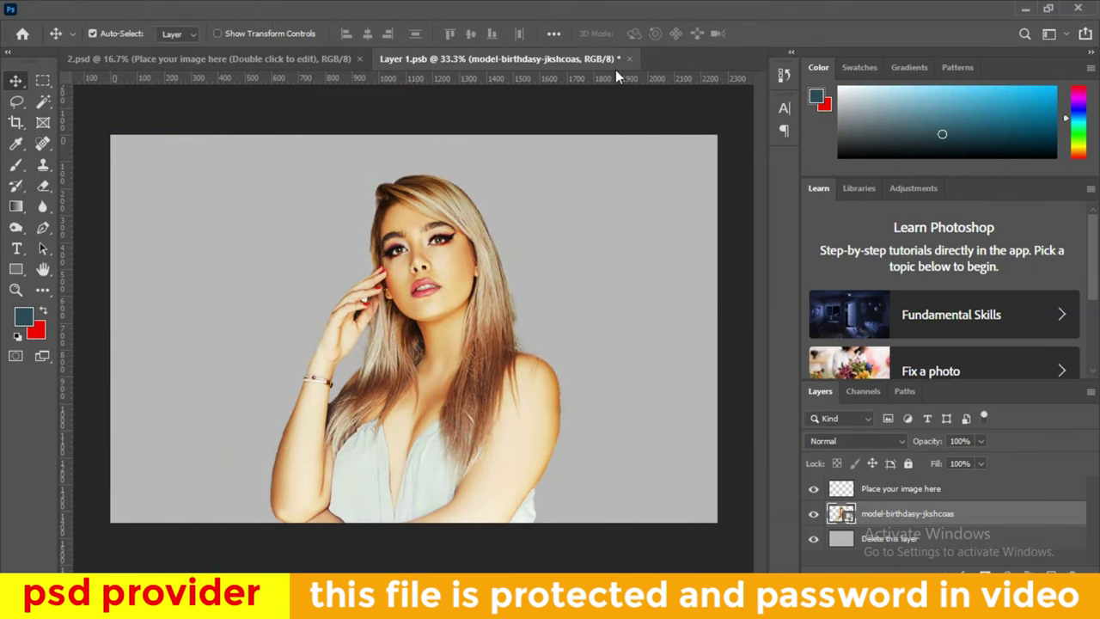
left_click(629, 59)
left_click(478, 234)
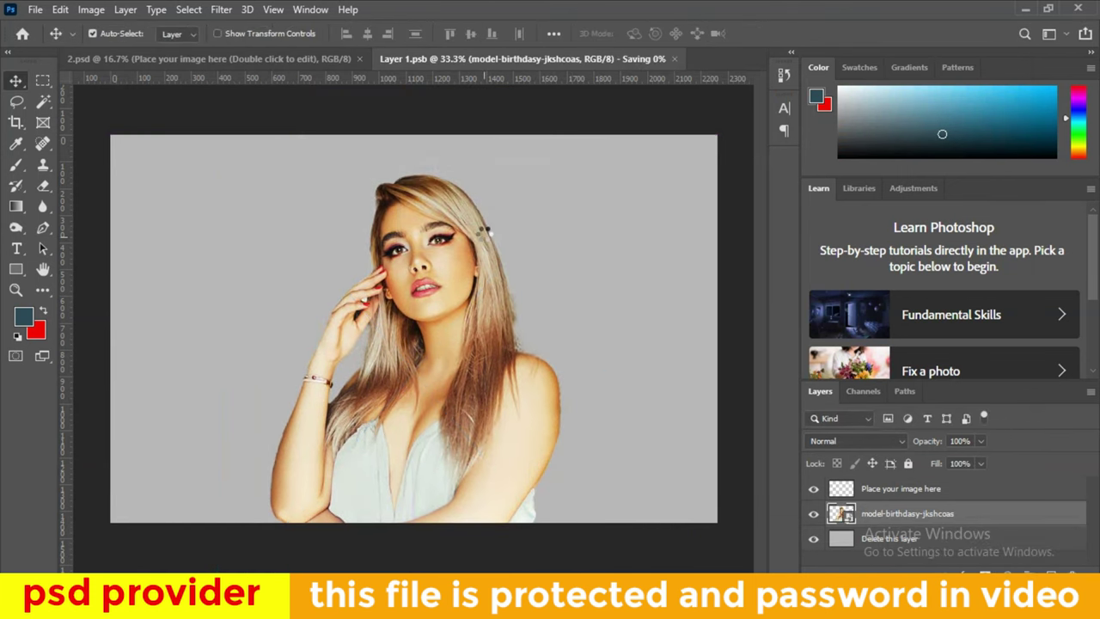
scroll(433, 228, "up", 2)
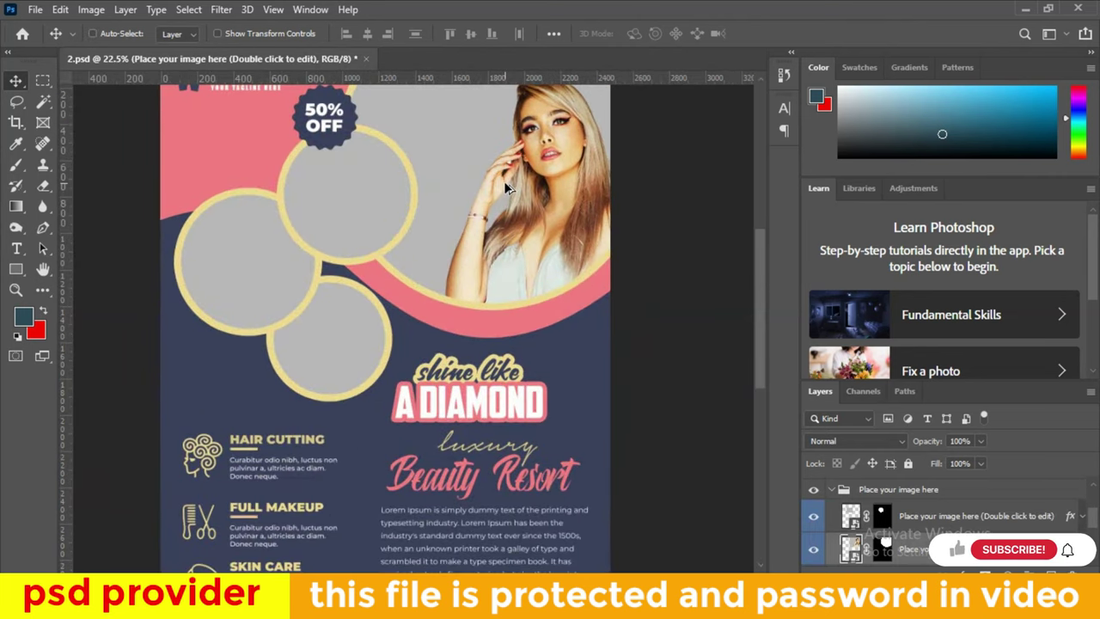
Fill 2.psd's top circle frame with model-birthday-ggsfw and save the smart object
scroll(507, 187, "down", 3)
scroll(507, 187, "up", 1)
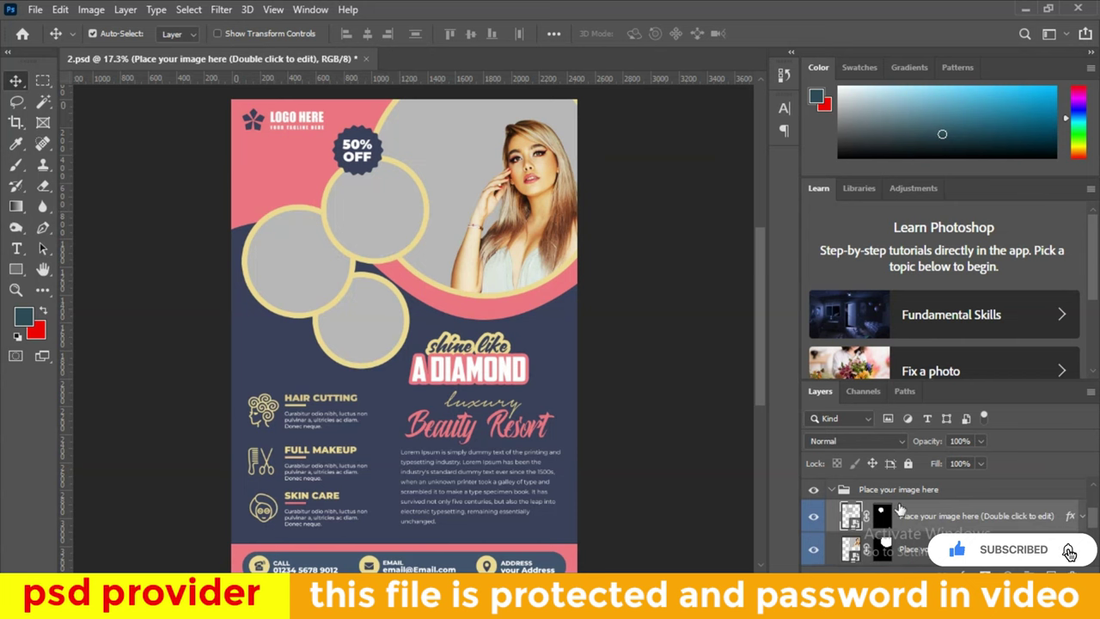
double_click(851, 515)
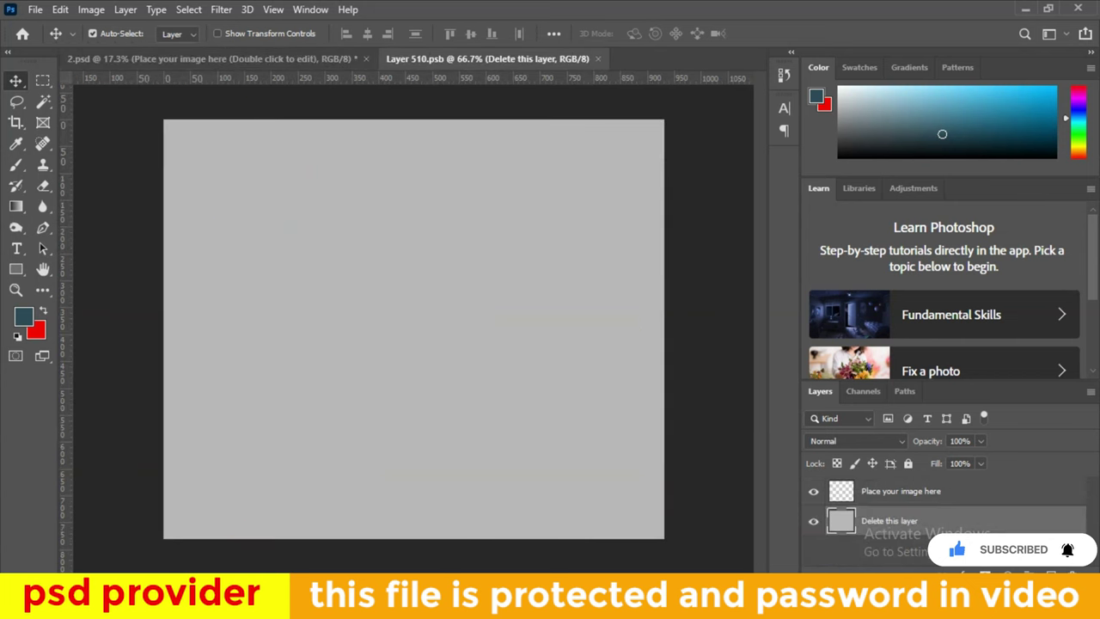
left_click(568, 525)
left_click(481, 361)
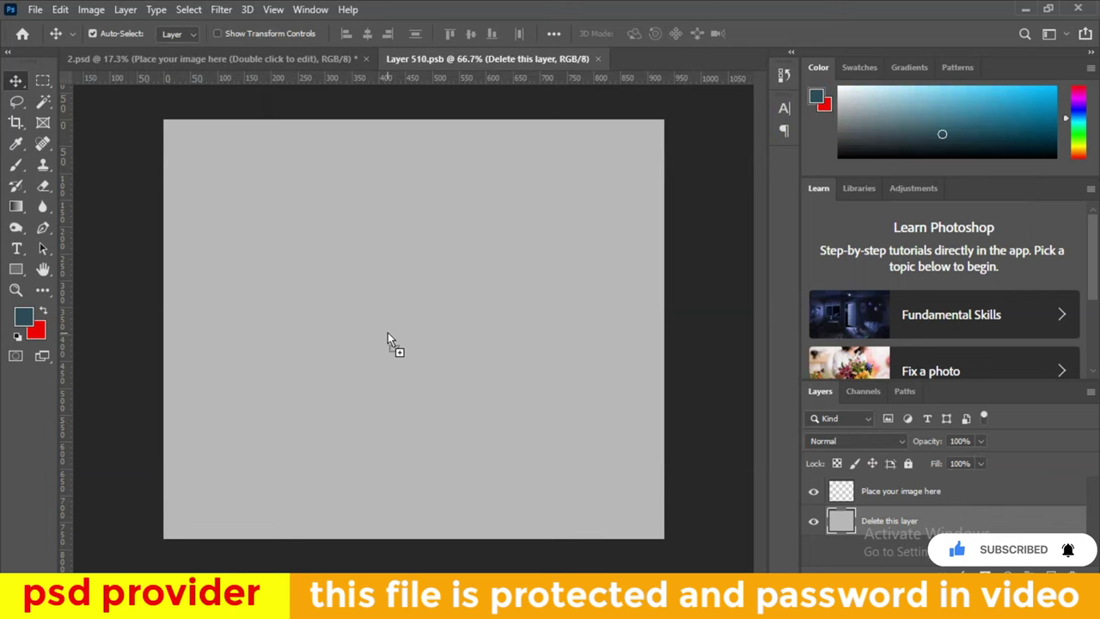
left_click_drag(481, 361, 388, 336)
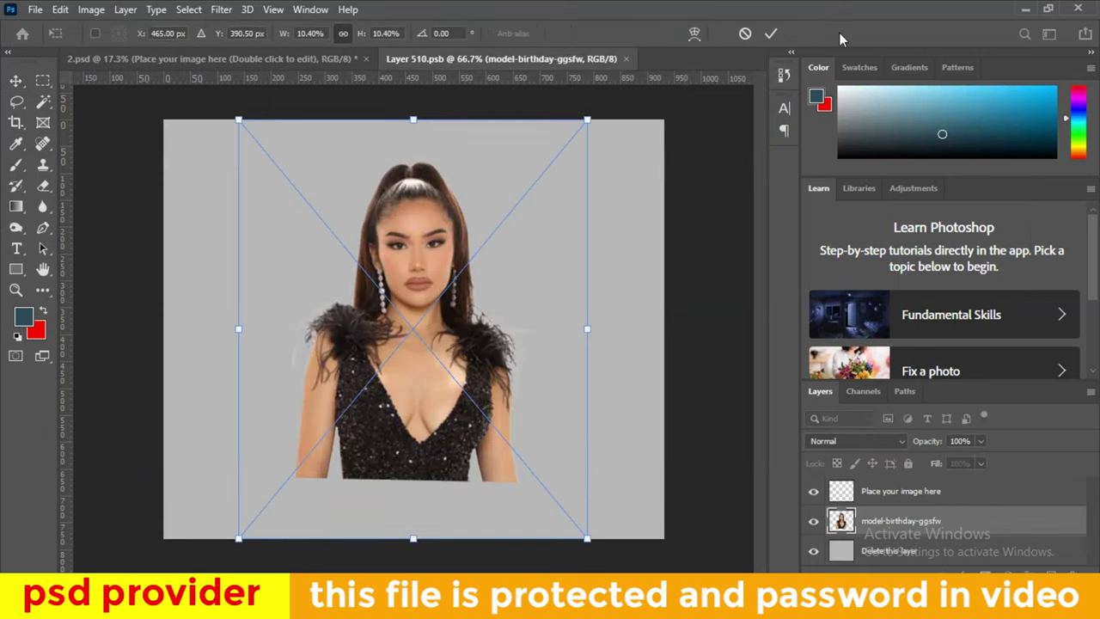
left_click(770, 34)
left_click(632, 59)
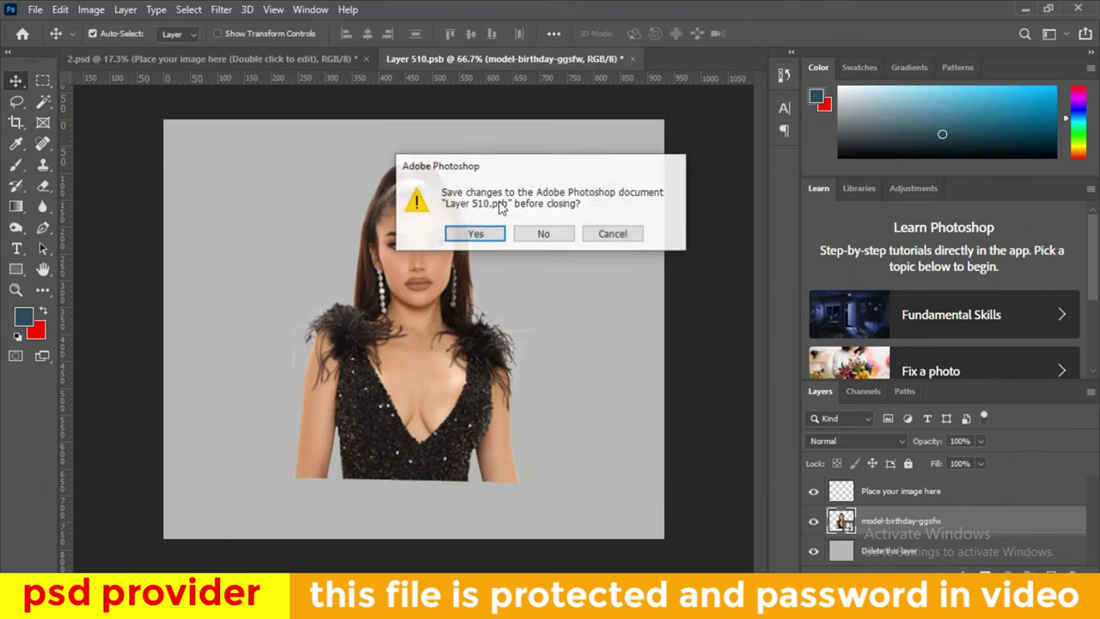
left_click(471, 232)
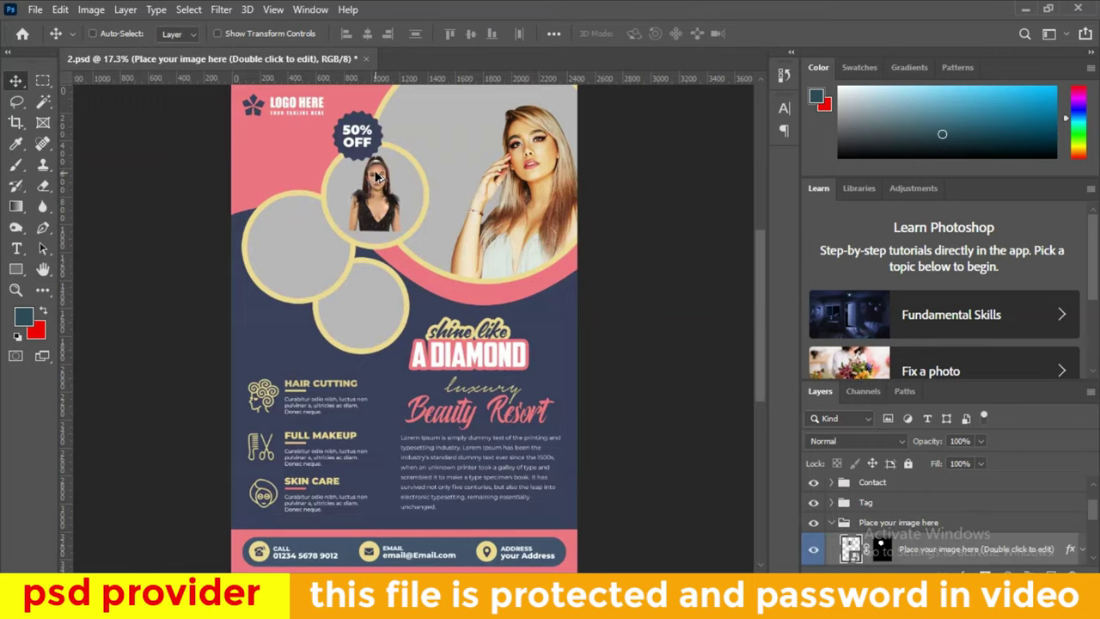
Zoom out to view the whole flyer and close 2.psd
scroll(375, 174, "up", 5)
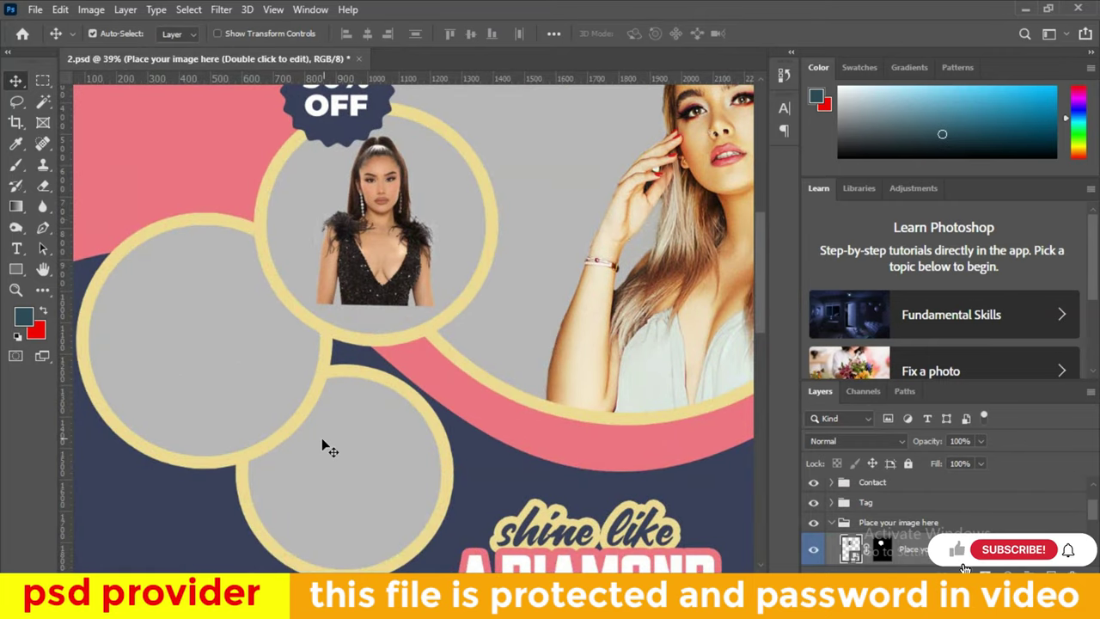
scroll(321, 444, "down", 5)
scroll(411, 151, "up", 1)
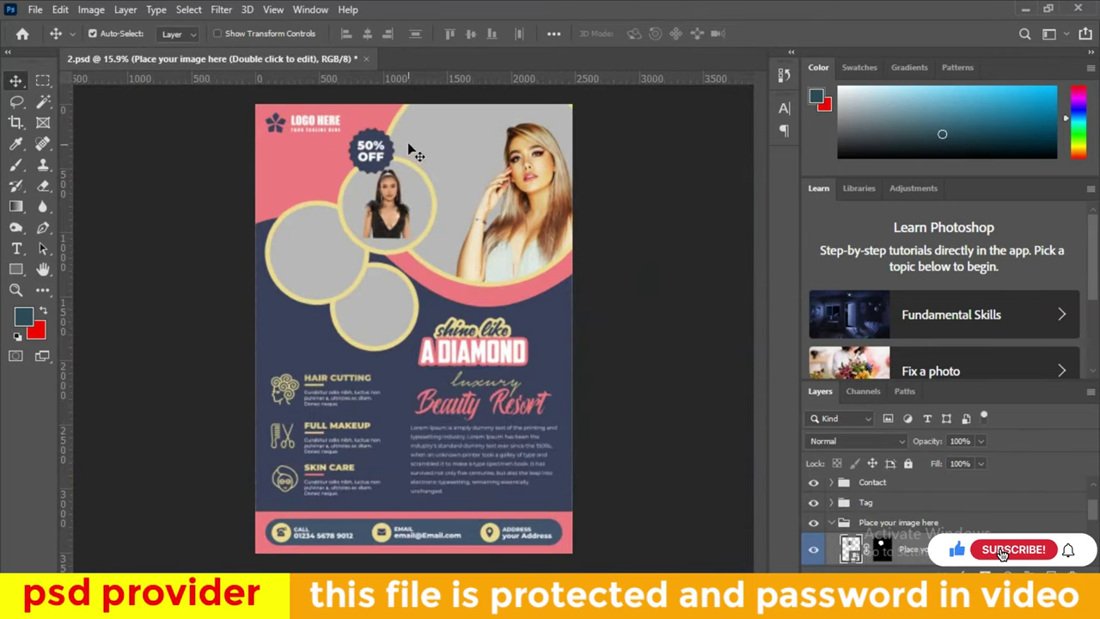
left_click(365, 59)
Decline saving 2.psd, open 3.psd, and open the Replace me smart object contents
left_click(546, 234)
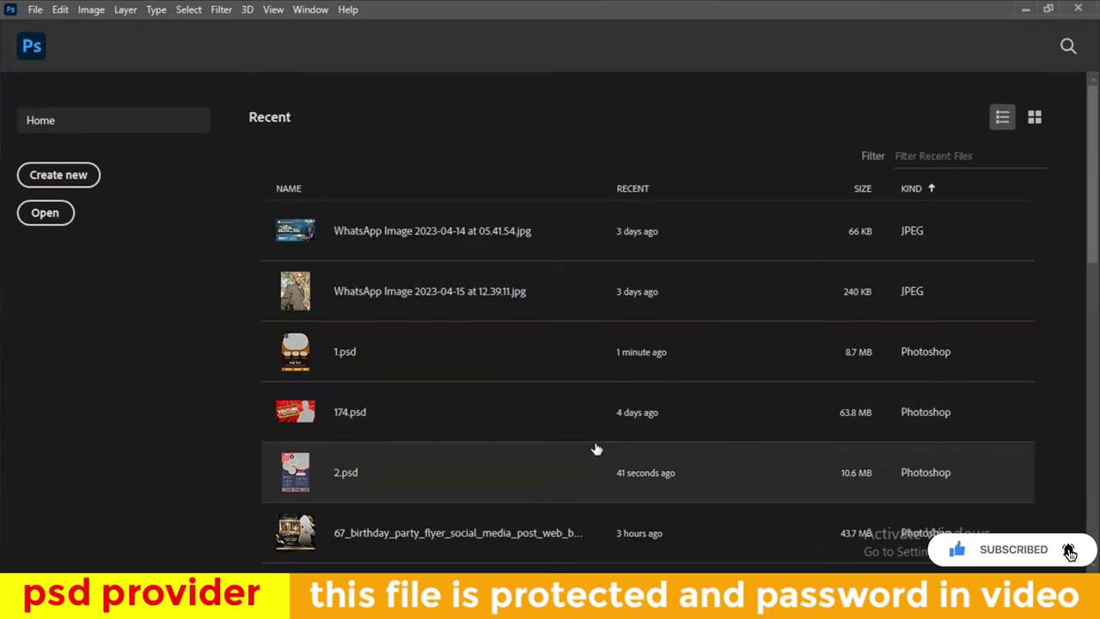
left_click(434, 554)
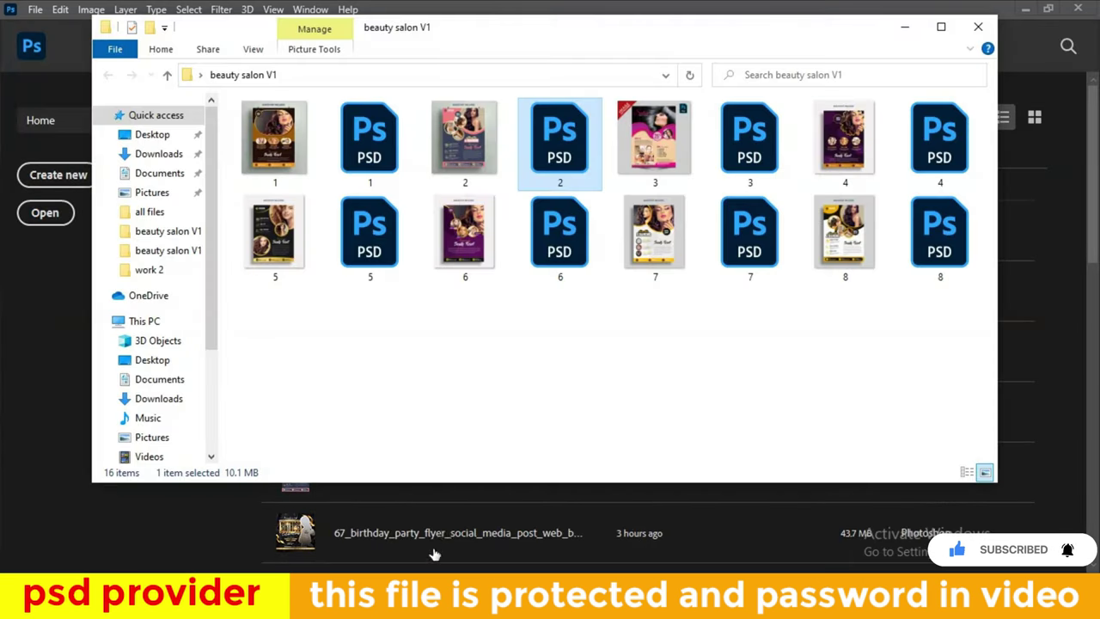
double_click(763, 144)
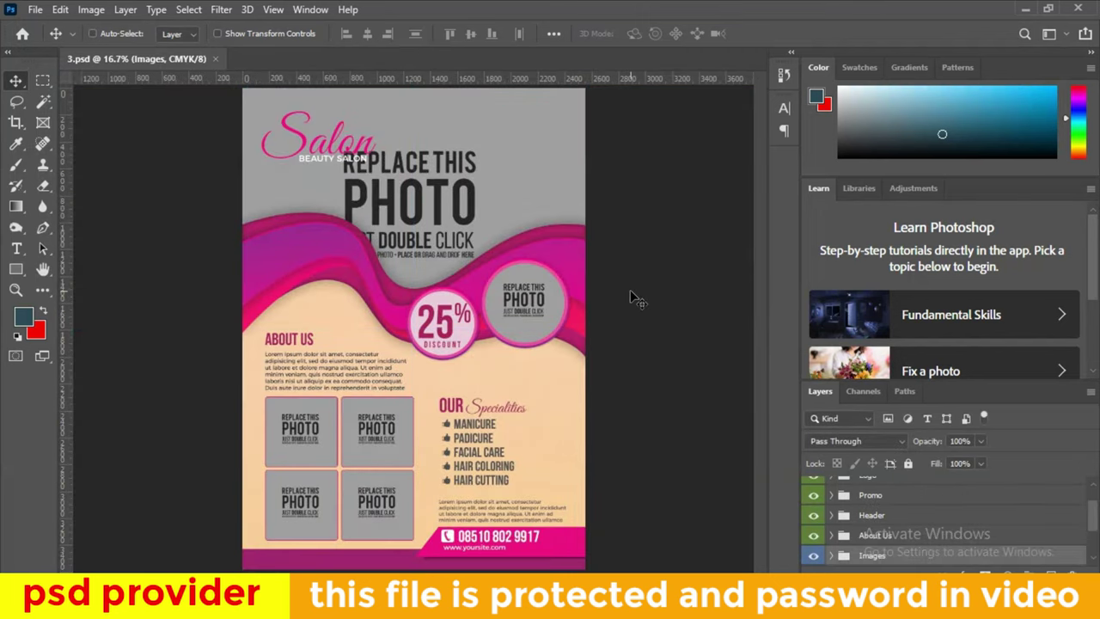
left_click(440, 159)
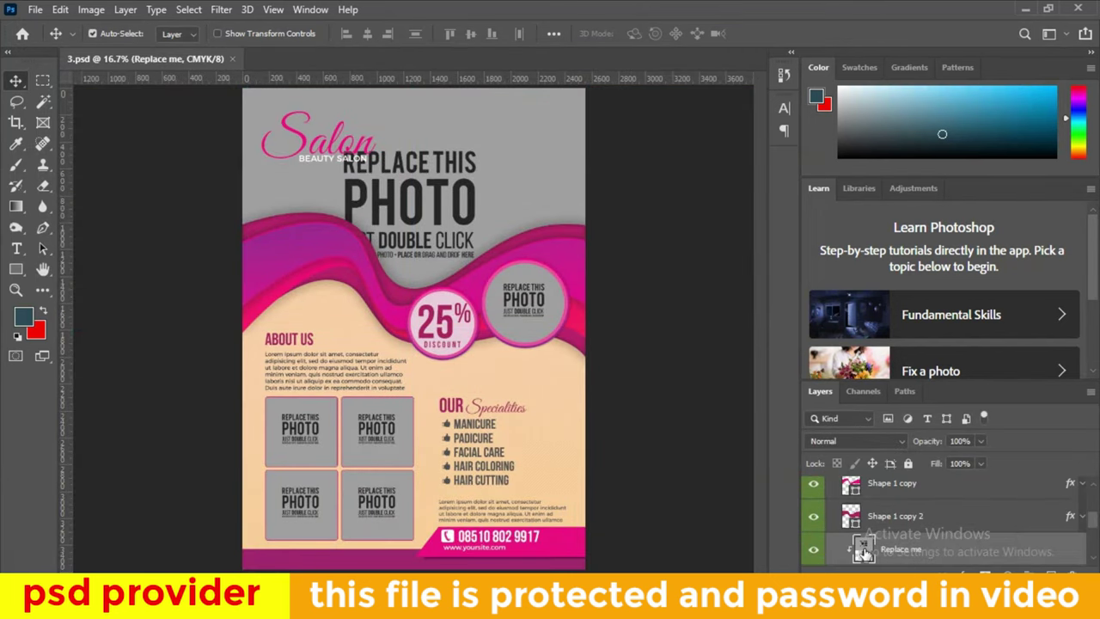
double_click(862, 550)
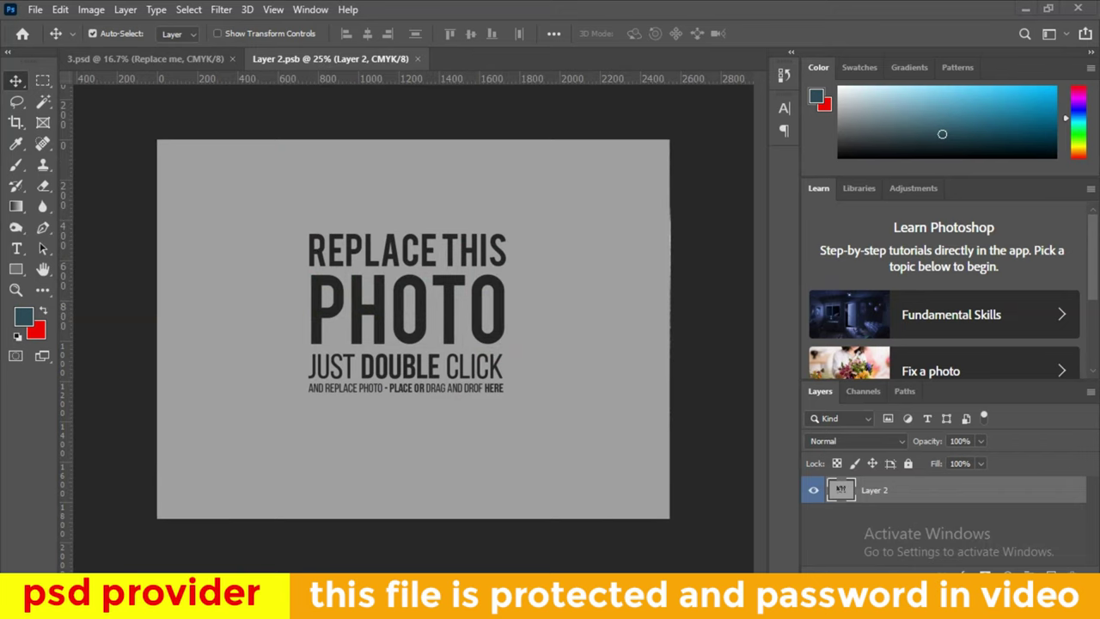
Place party-model-hhdjhn, enlarge it slightly, hide the grey placeholder layer, and save
left_click(560, 559)
scroll(668, 296, "down", 2)
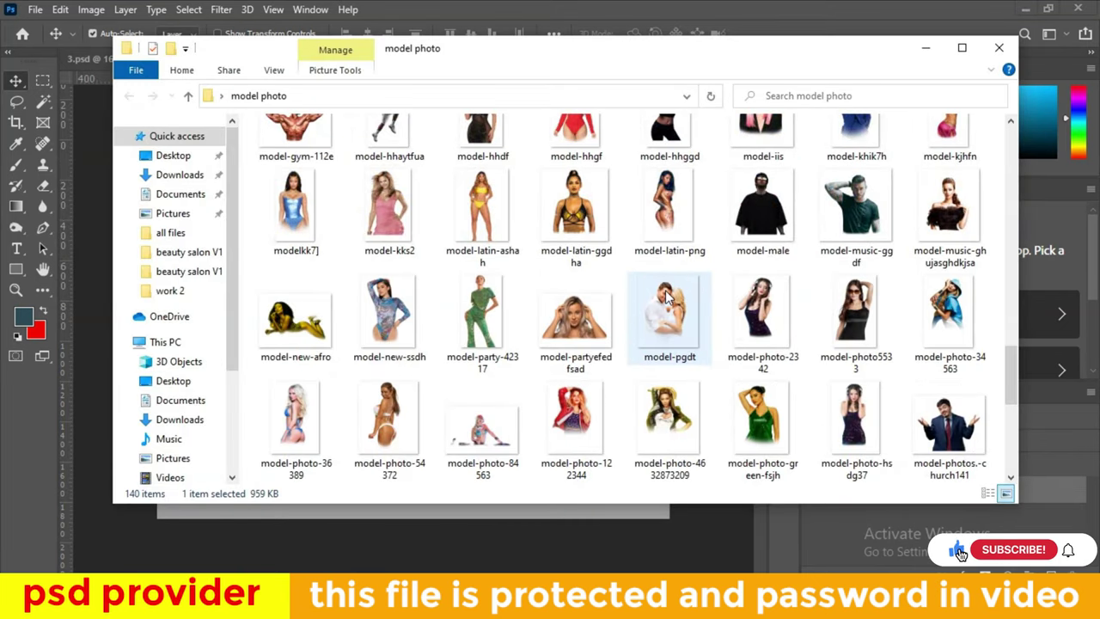
scroll(769, 387, "down", 2)
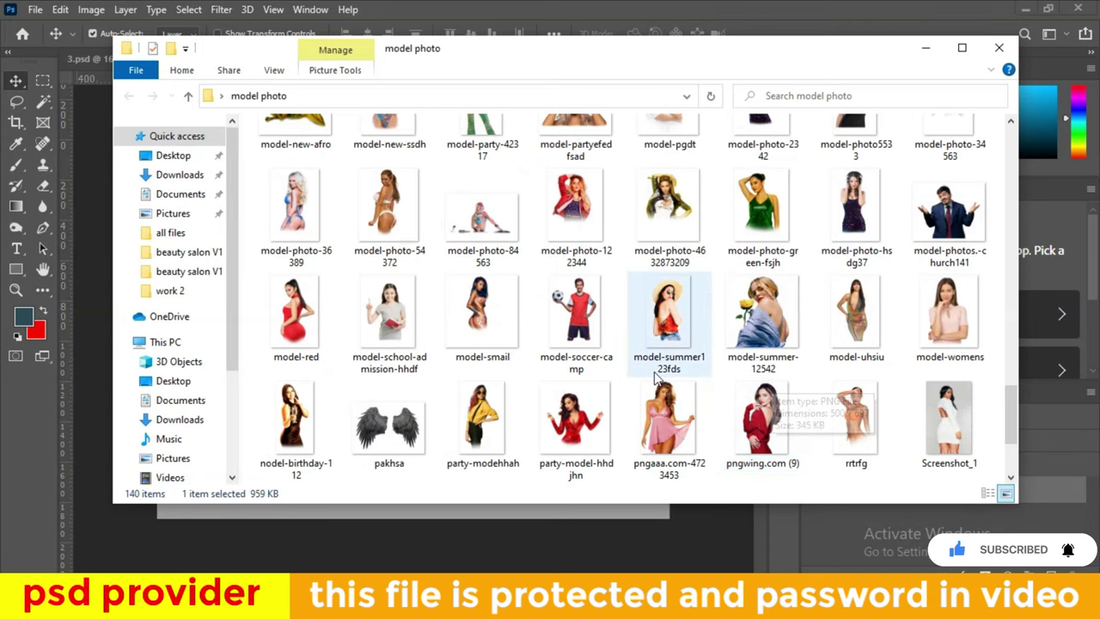
left_click_drag(540, 447, 434, 324)
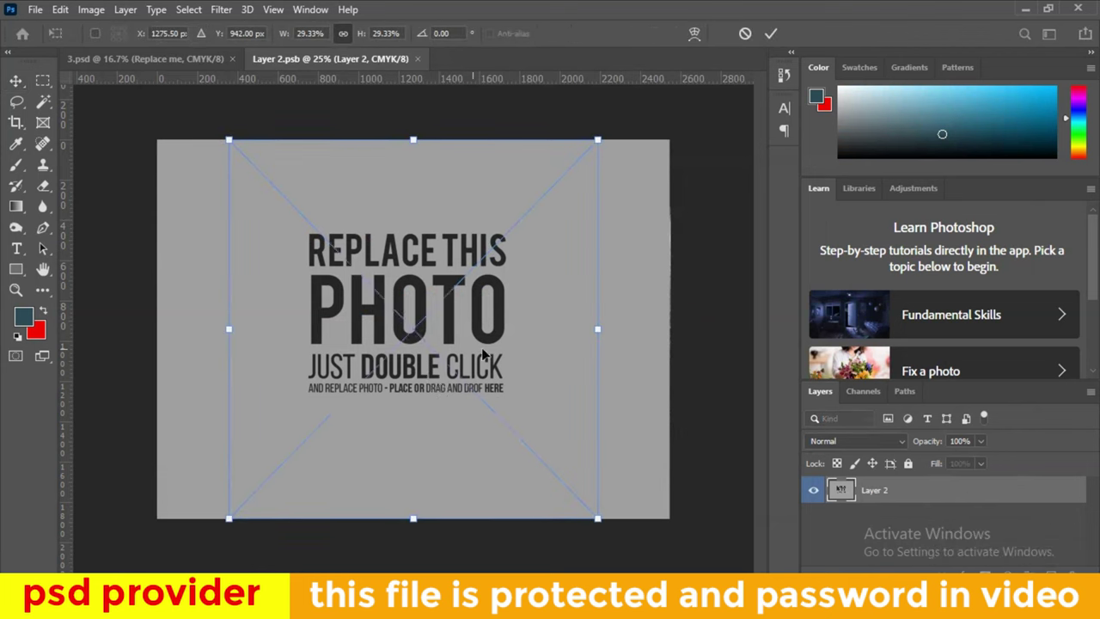
left_click_drag(616, 539, 637, 533)
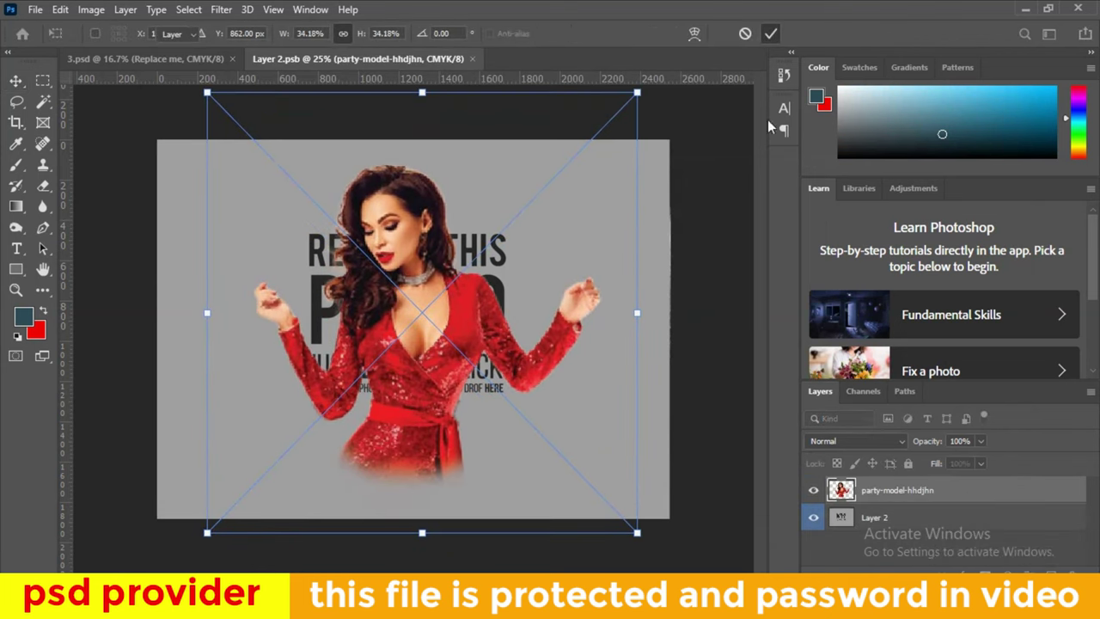
key("Return")
left_click(808, 519)
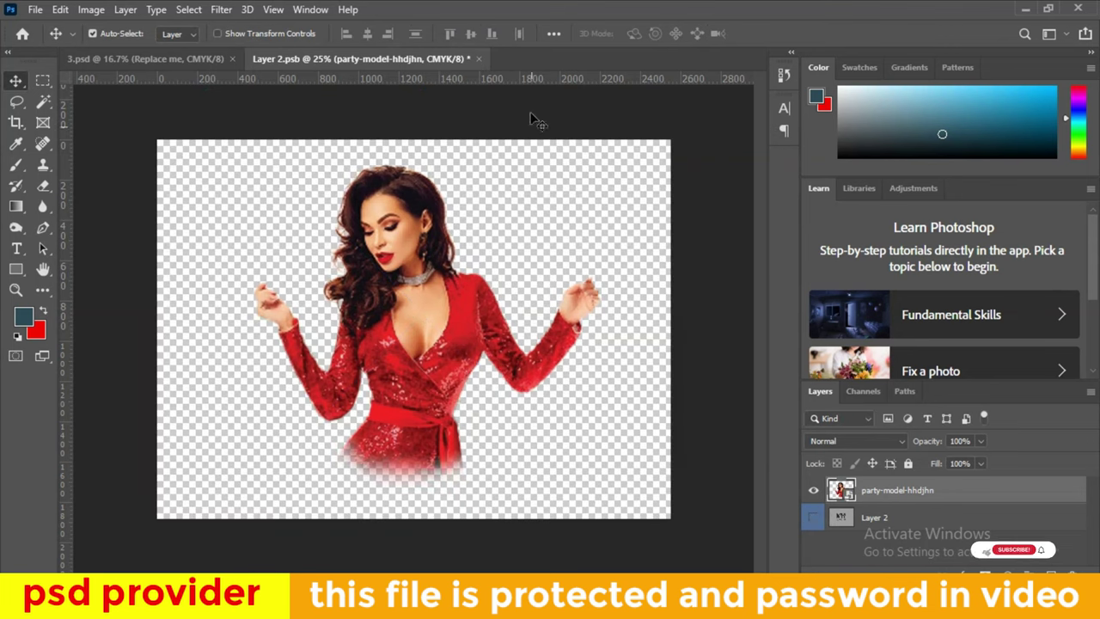
left_click(478, 58)
left_click(474, 234)
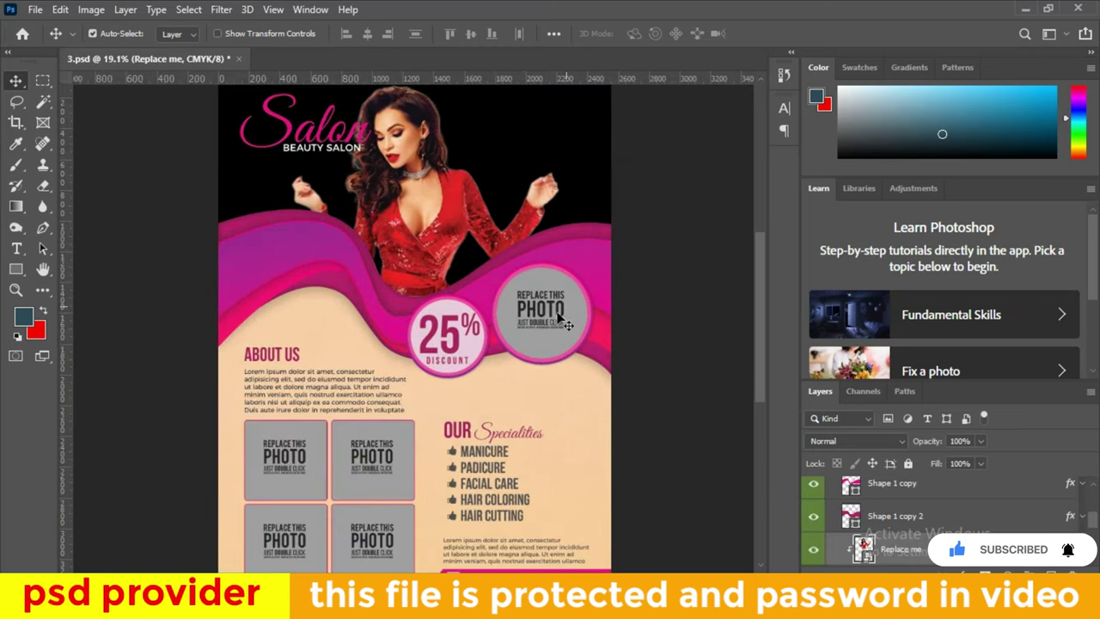
Close 3.psd and select the 4.psd template in the beauty salon V1 folder
scroll(567, 327, "down", 1)
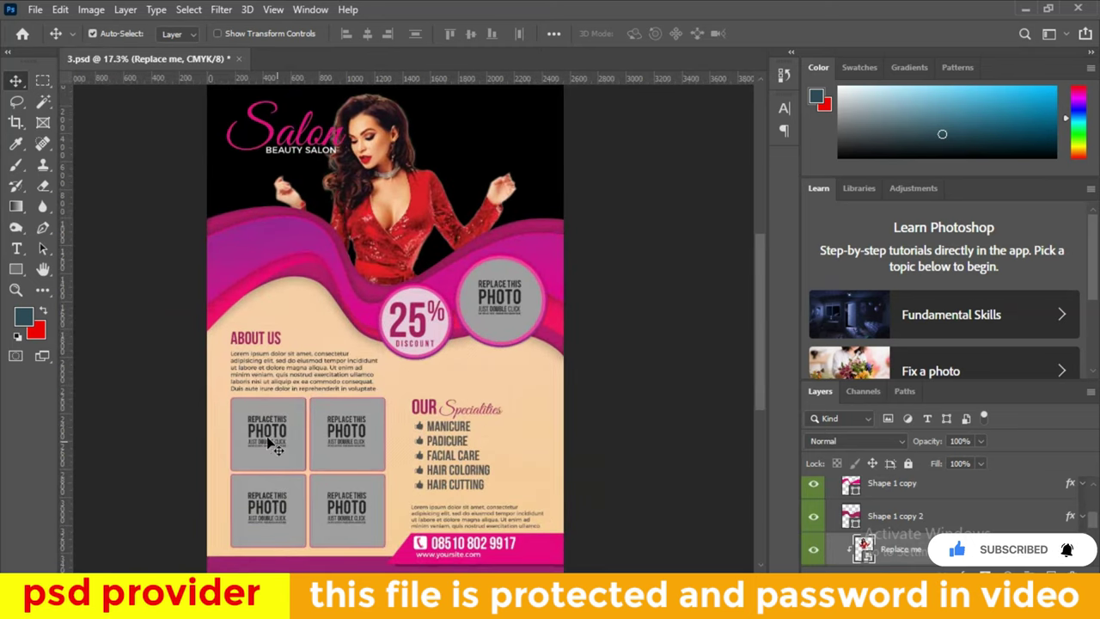
scroll(395, 445, "down", 4)
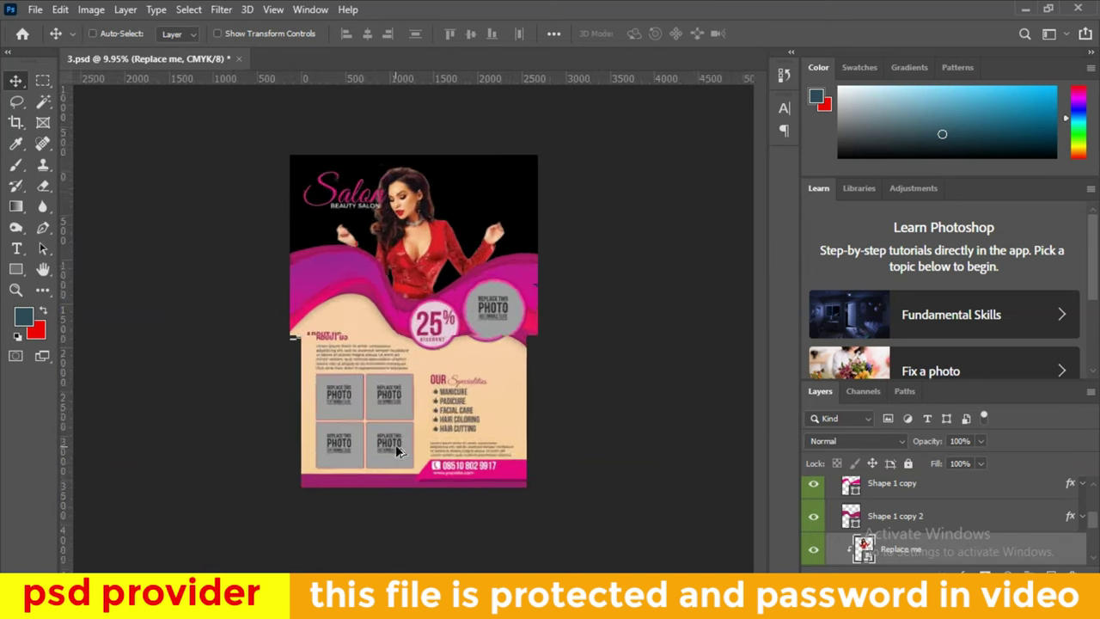
scroll(395, 445, "up", 4)
scroll(394, 427, "up", 1)
left_click(231, 57)
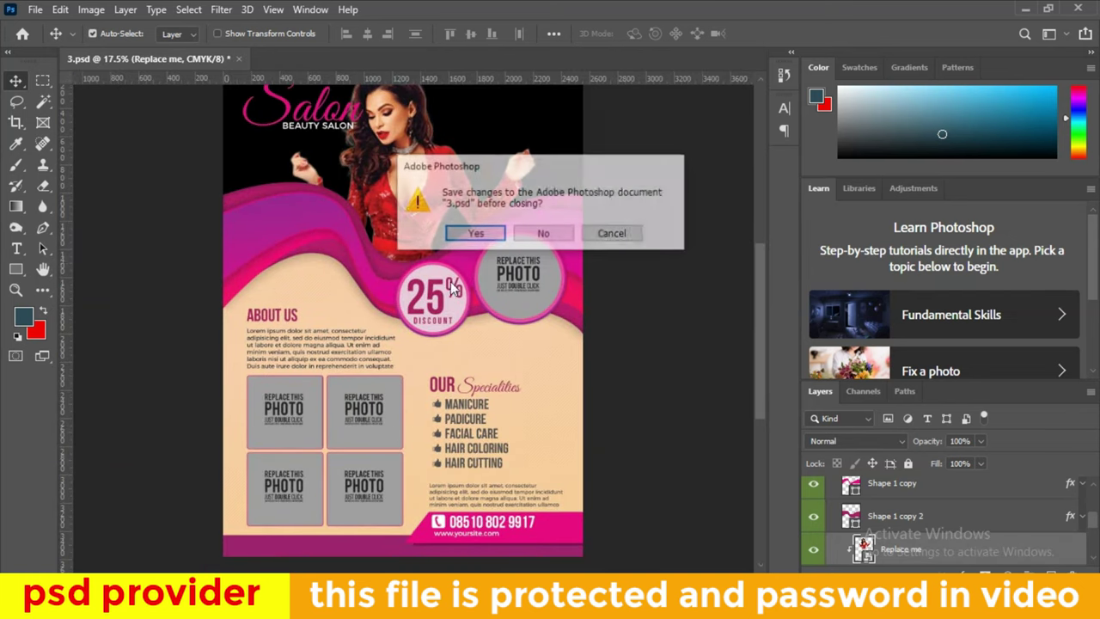
left_click(542, 231)
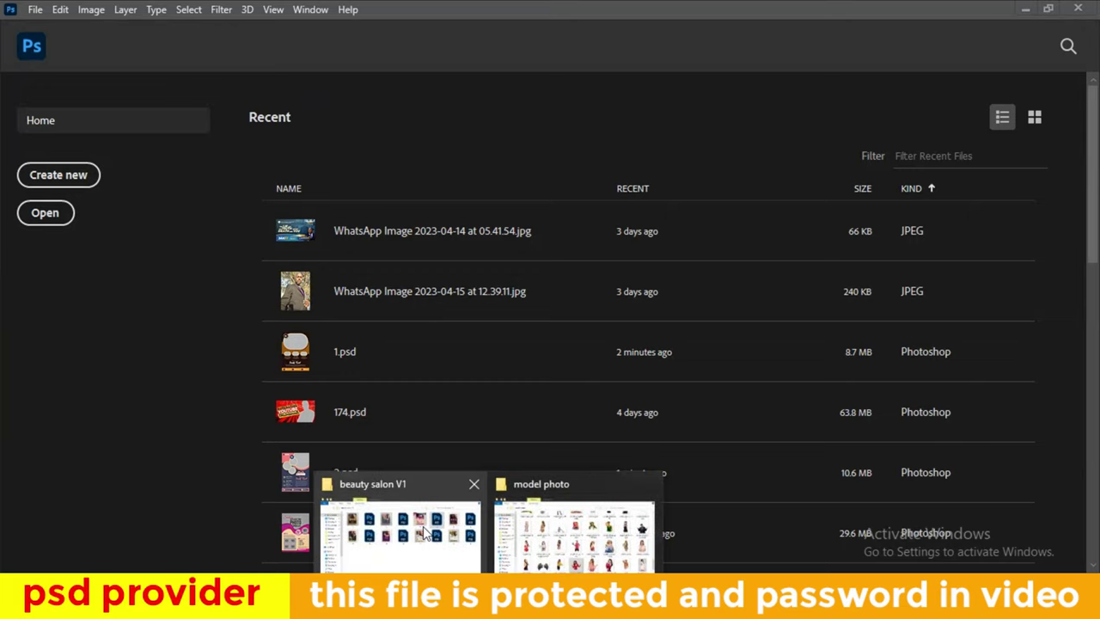
left_click(395, 524)
left_click(928, 133)
Open 4.psd and place pngwing.com (9) into its placeholder smart object
double_click(928, 133)
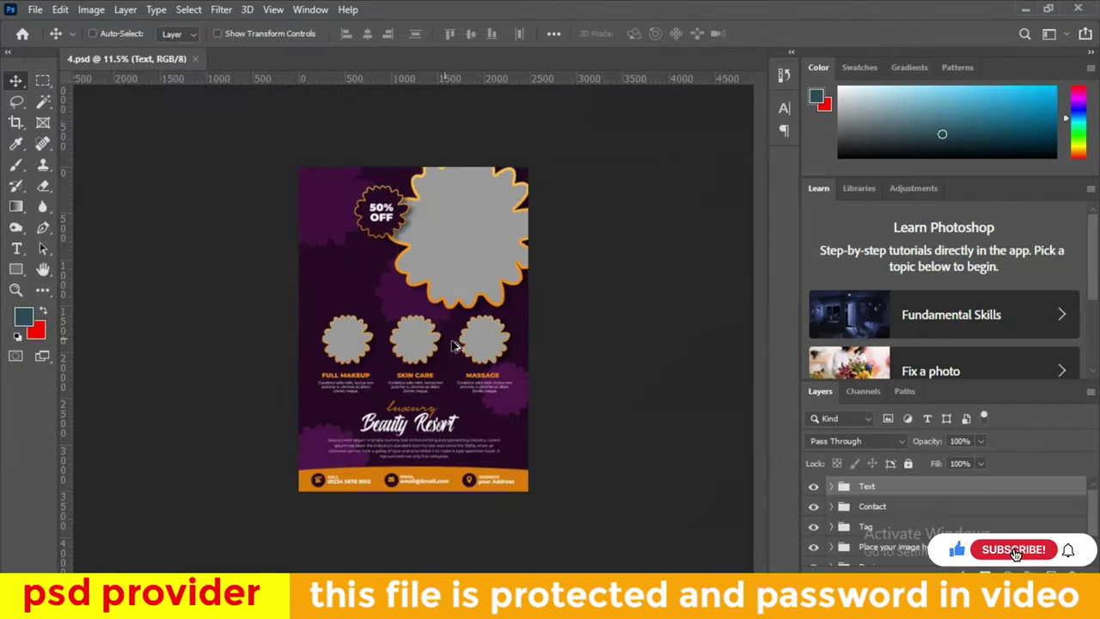
left_click(493, 180)
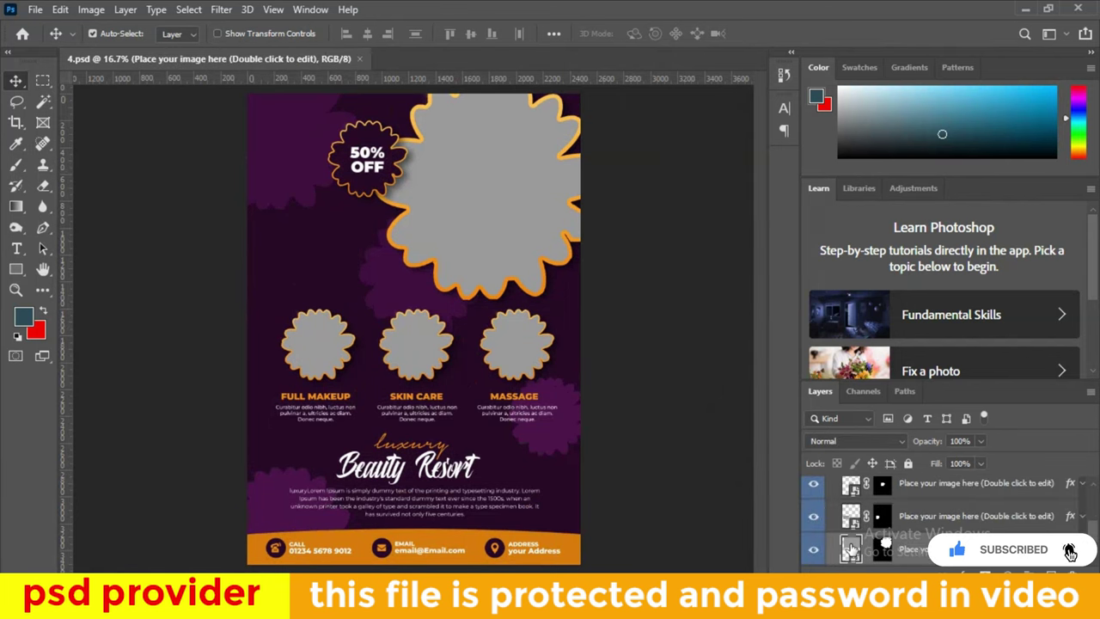
double_click(850, 483)
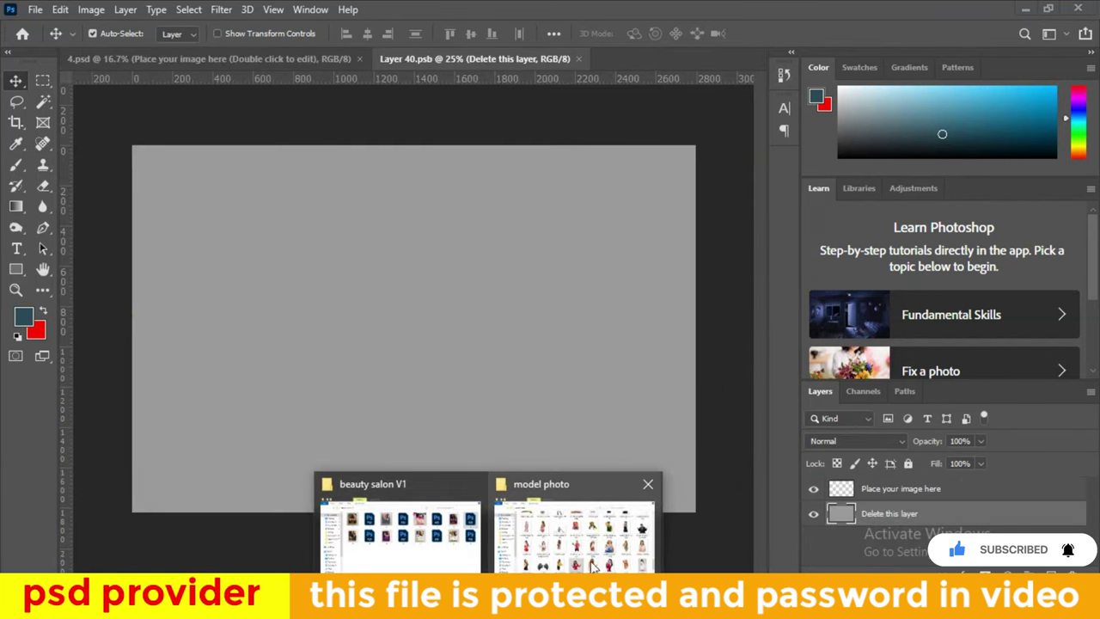
left_click(580, 516)
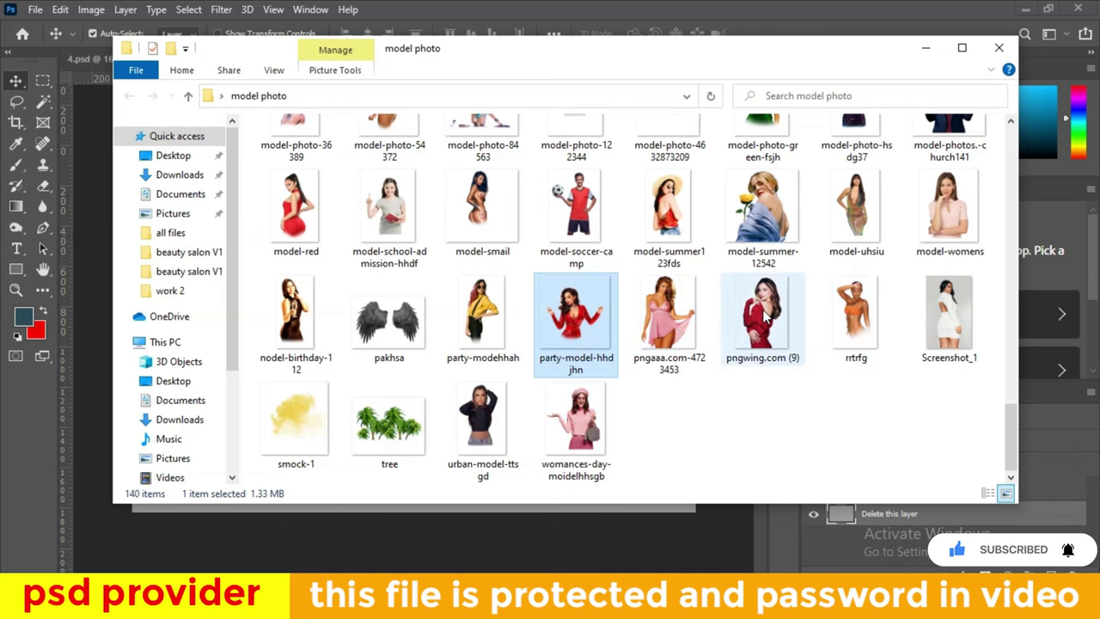
left_click_drag(763, 314, 504, 326)
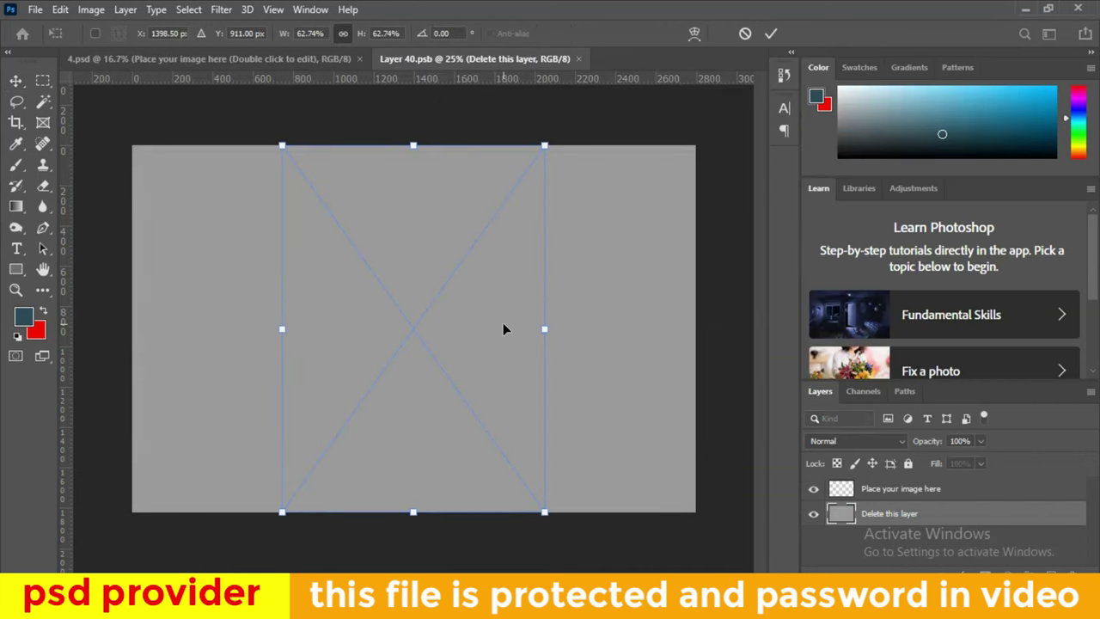
left_click(771, 33)
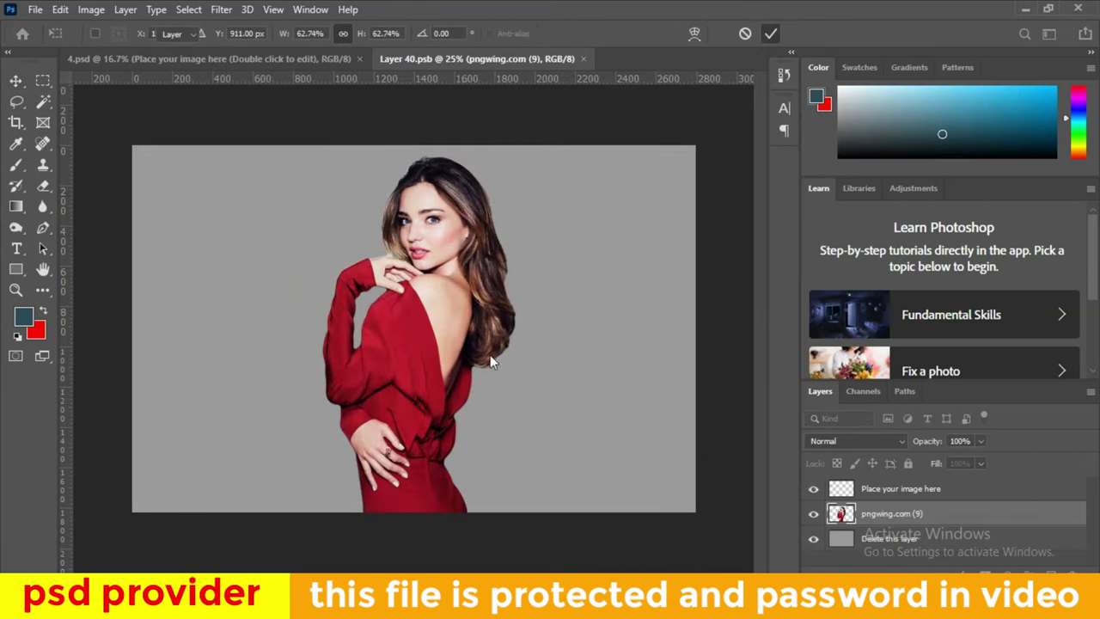
Shift the red-dress photo right, save the smart object, and reposition it in the top flower frame
left_click_drag(406, 352, 469, 357)
left_click(588, 59)
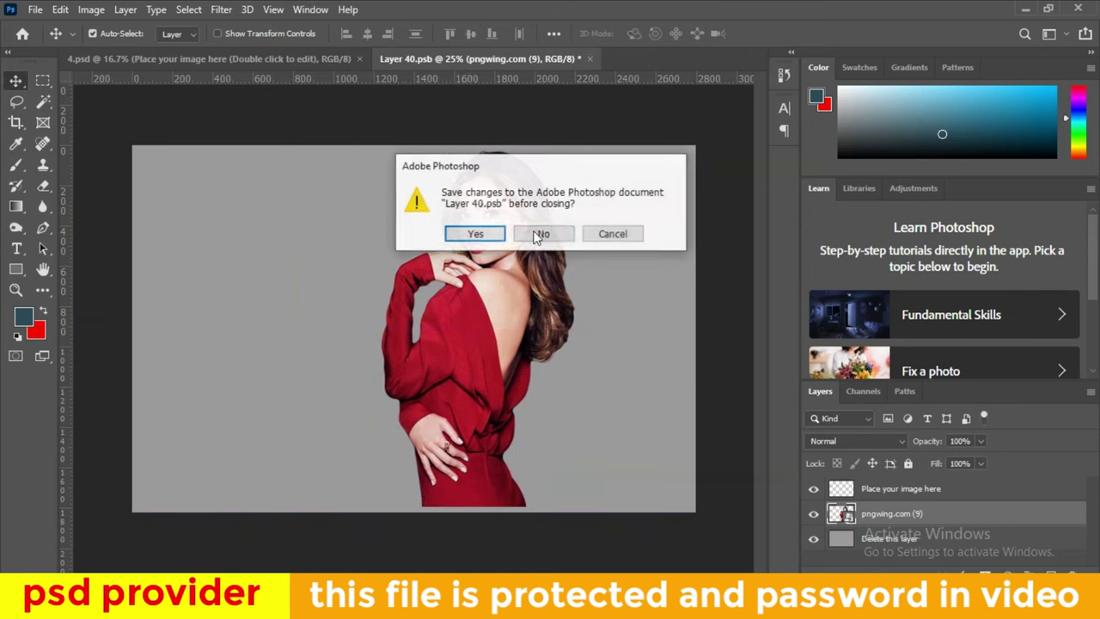
left_click(474, 234)
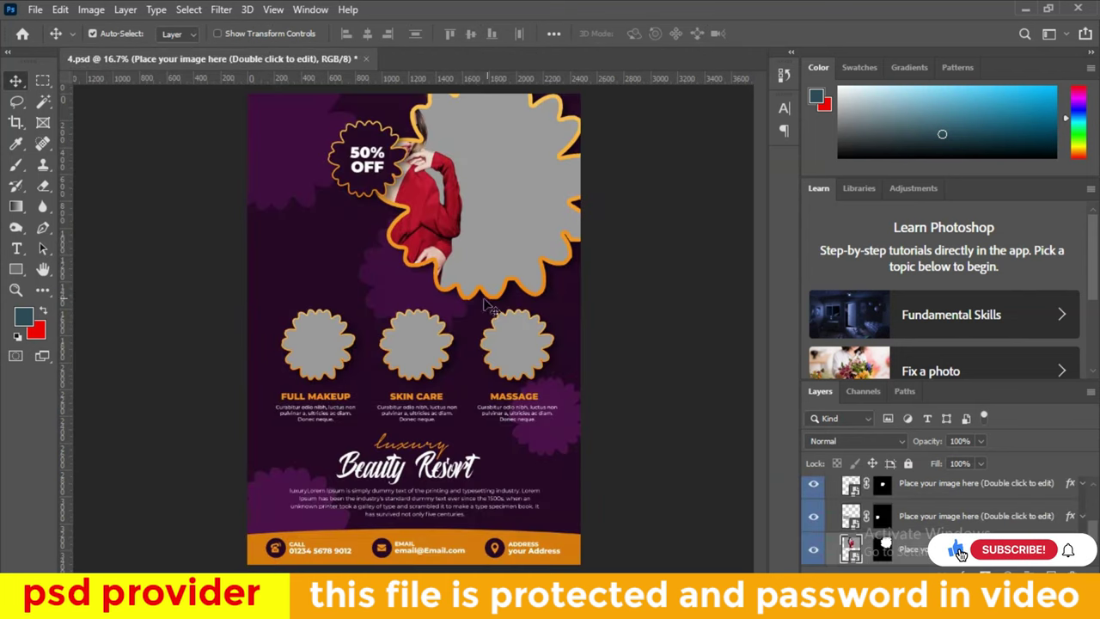
left_click_drag(434, 232, 516, 228)
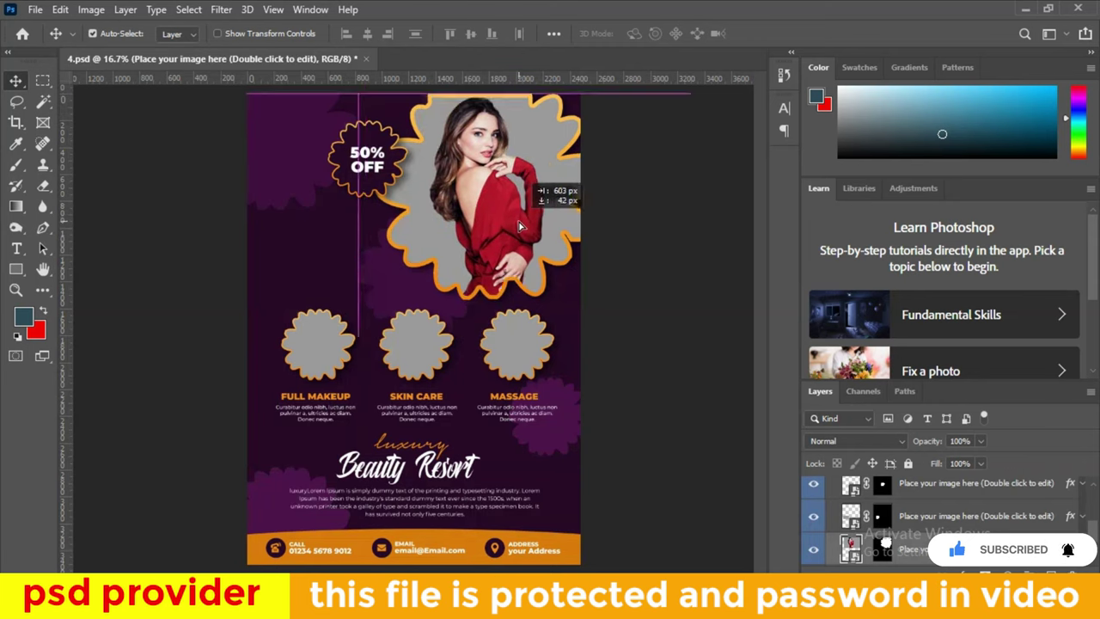
left_click(673, 350)
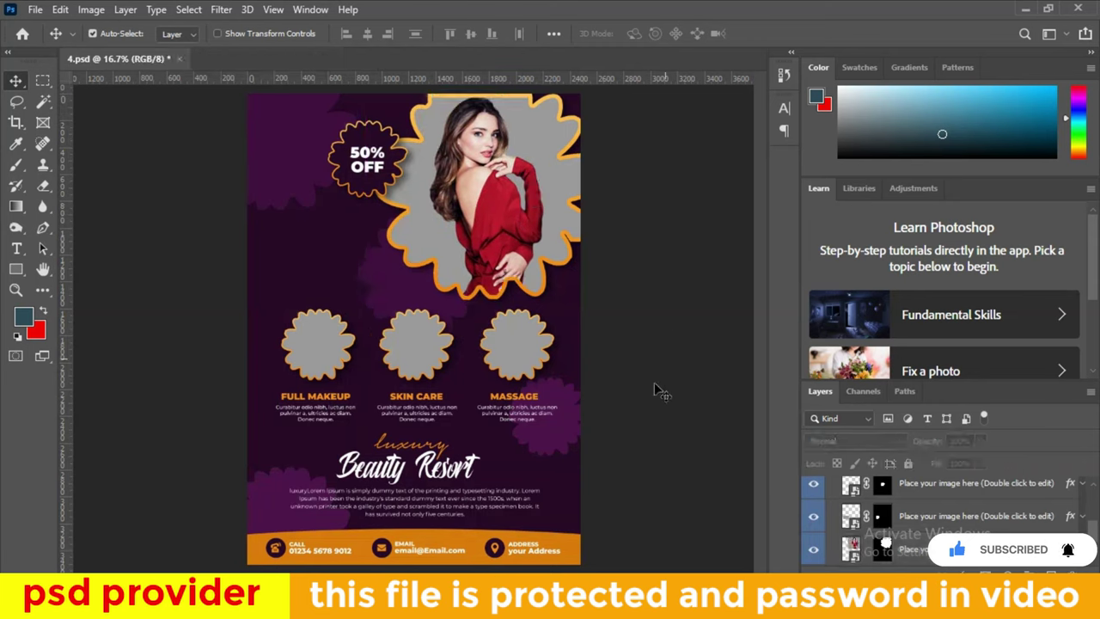
left_click(945, 515)
Place womances-day-moidelhhsgb into the next placeholder's contents, commit it, and close the contents
double_click(855, 516)
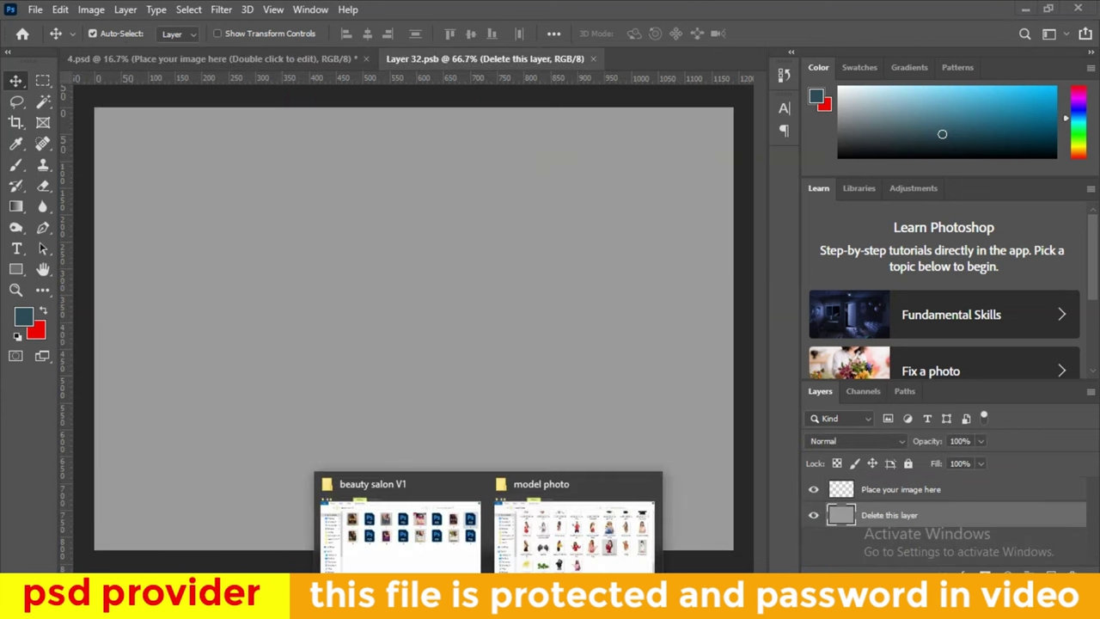
left_click(572, 545)
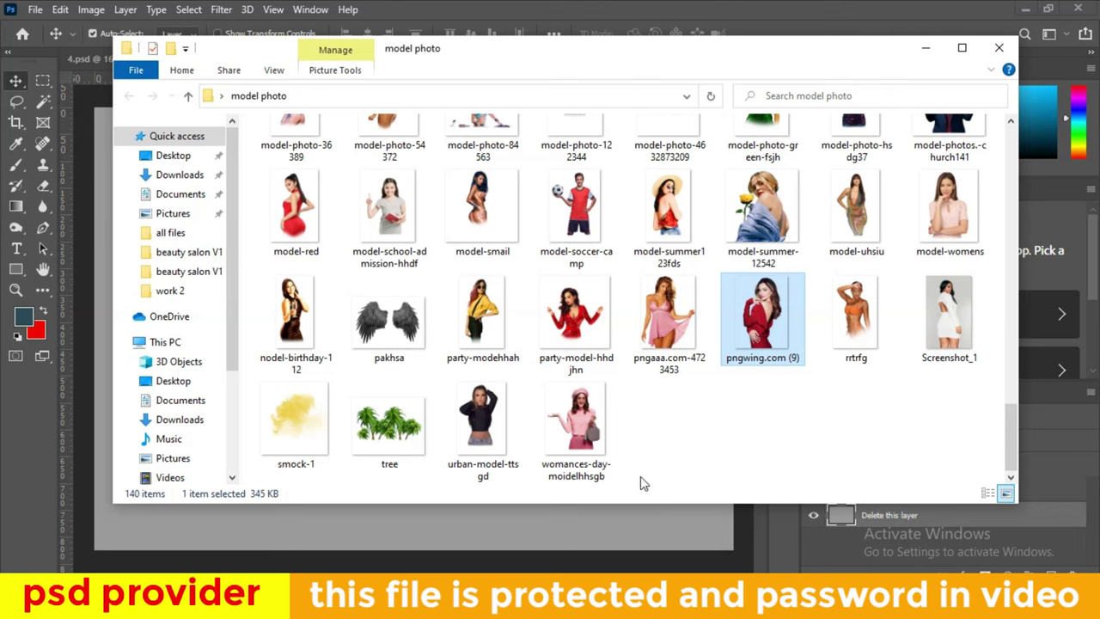
mouse_move(578, 423)
left_mouse_down()
mouse_move(405, 560)
mouse_move(404, 314)
left_mouse_up()
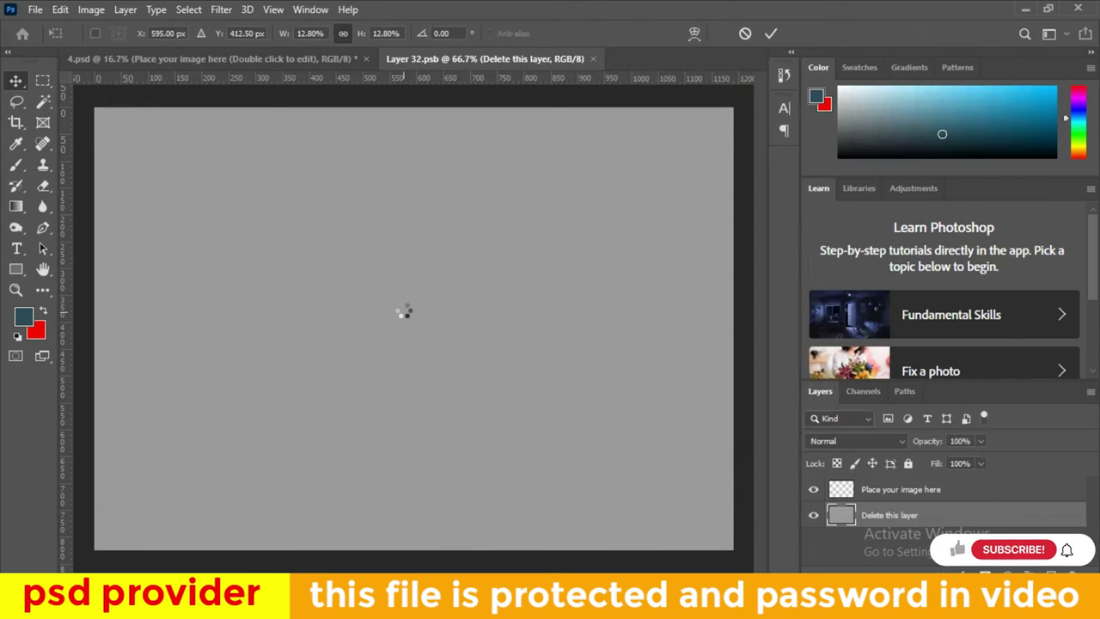
left_click(773, 35)
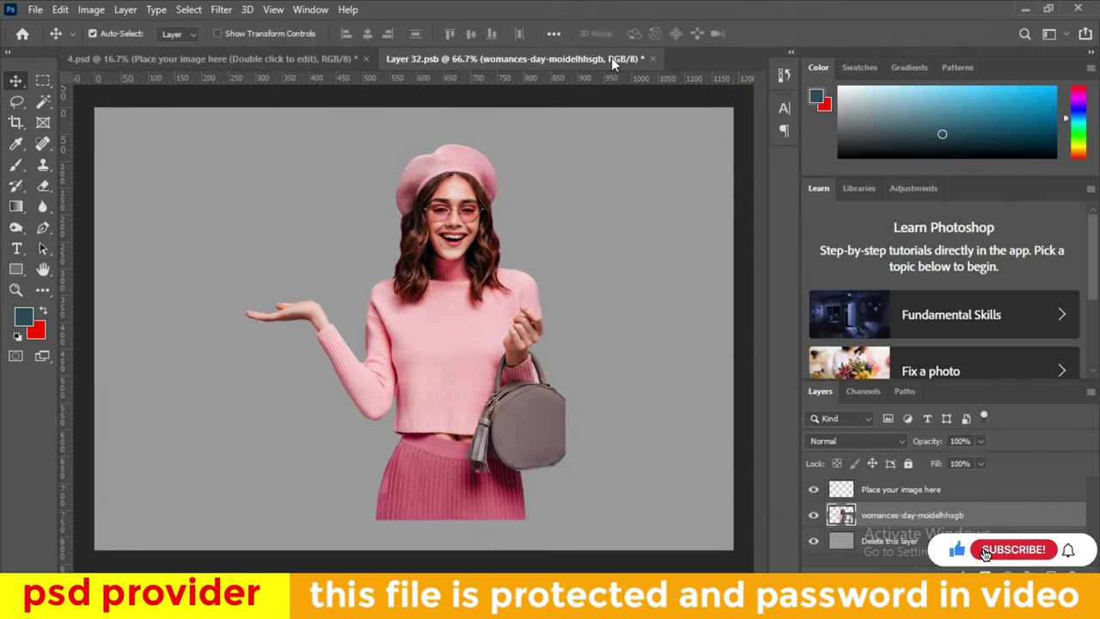
left_click(651, 59)
Save the placeholder and nudge the pink-outfit photo into the FULL MAKEUP frame, then deselect
left_click(472, 234)
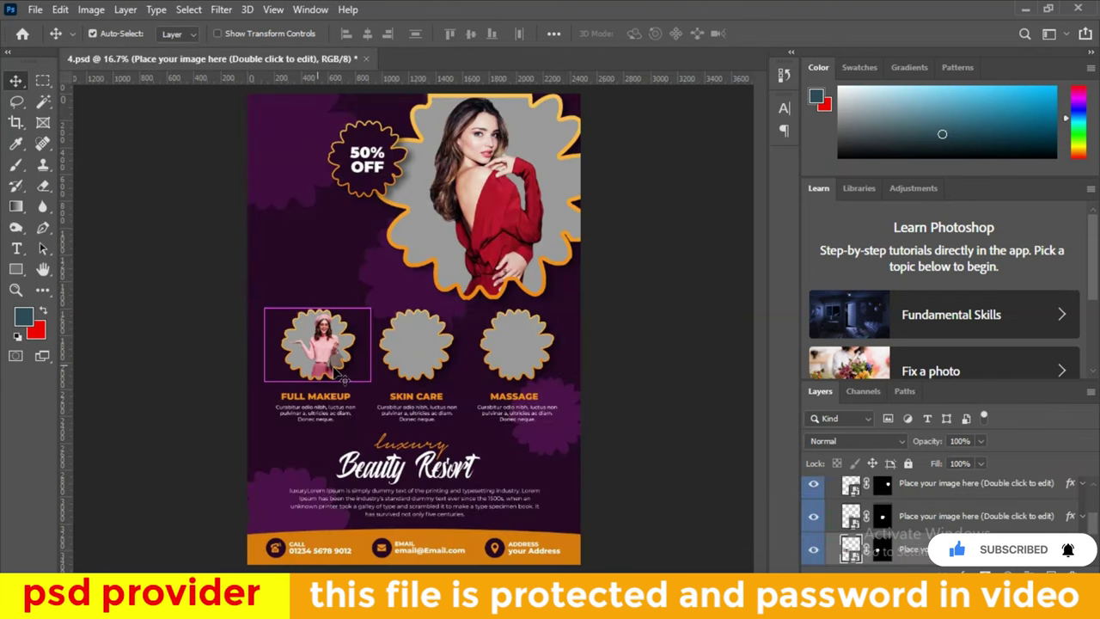
left_click_drag(322, 356, 319, 354)
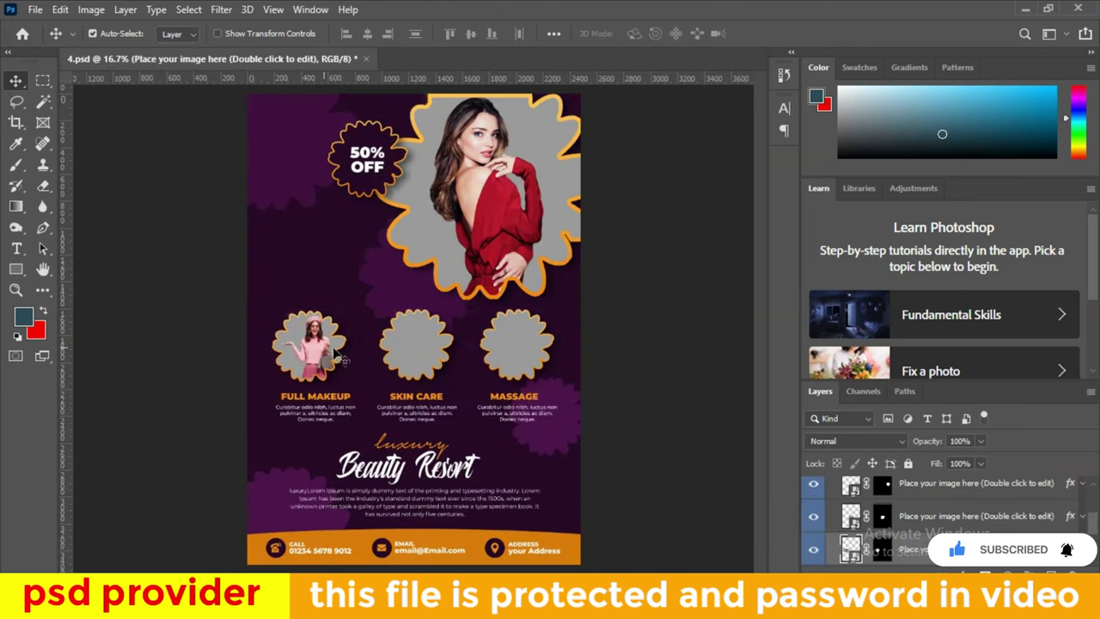
left_click(666, 378)
scroll(666, 378, "up", 2)
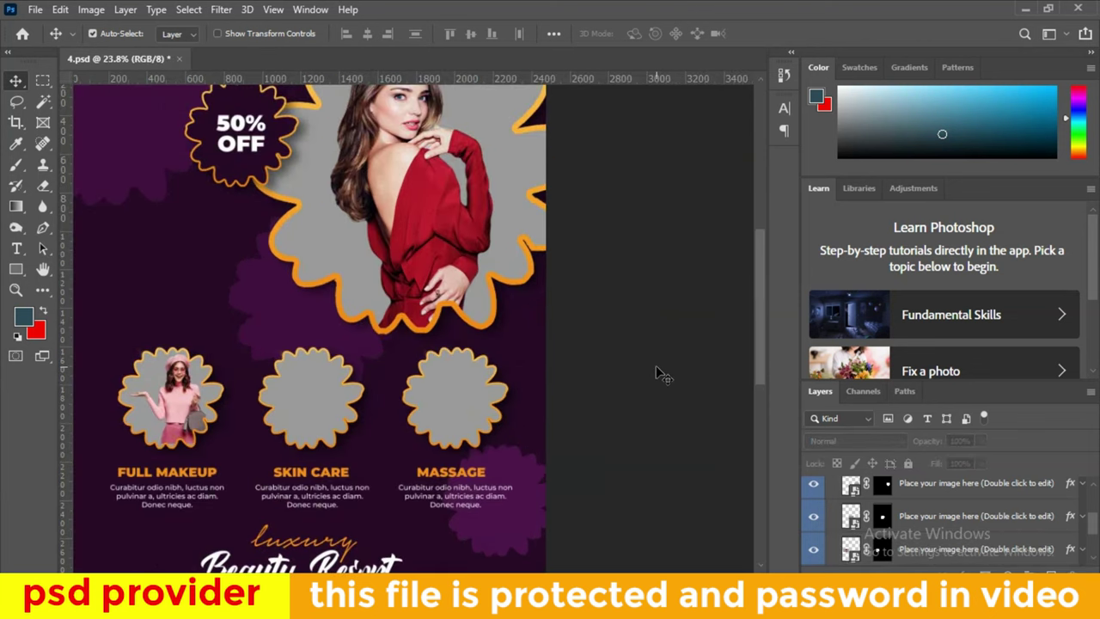
scroll(662, 374, "up", 1)
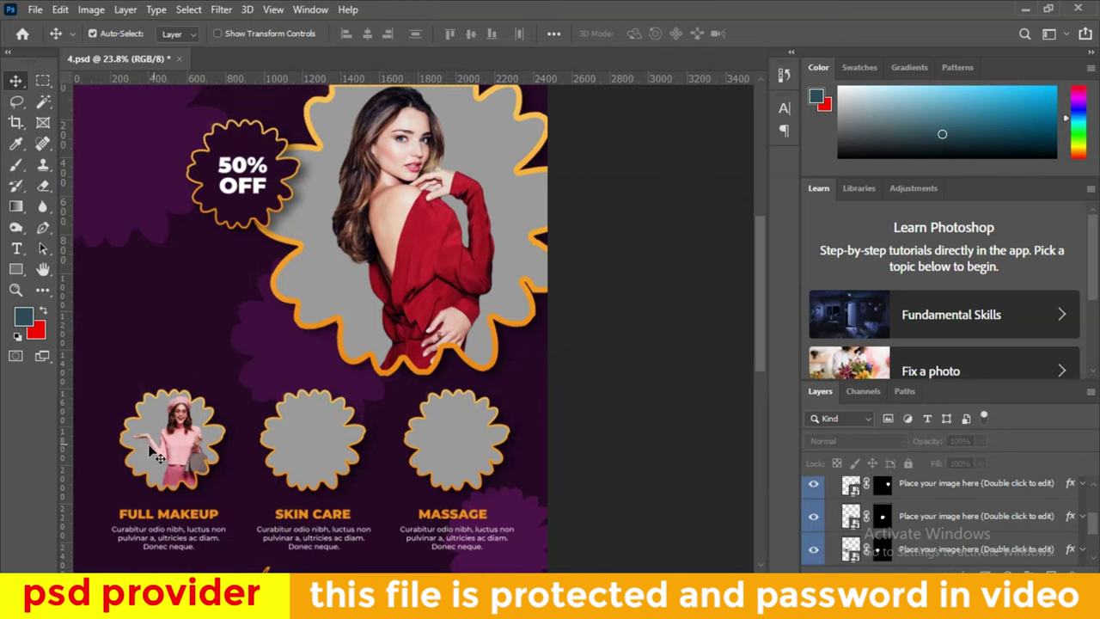
scroll(441, 447, "down", 4)
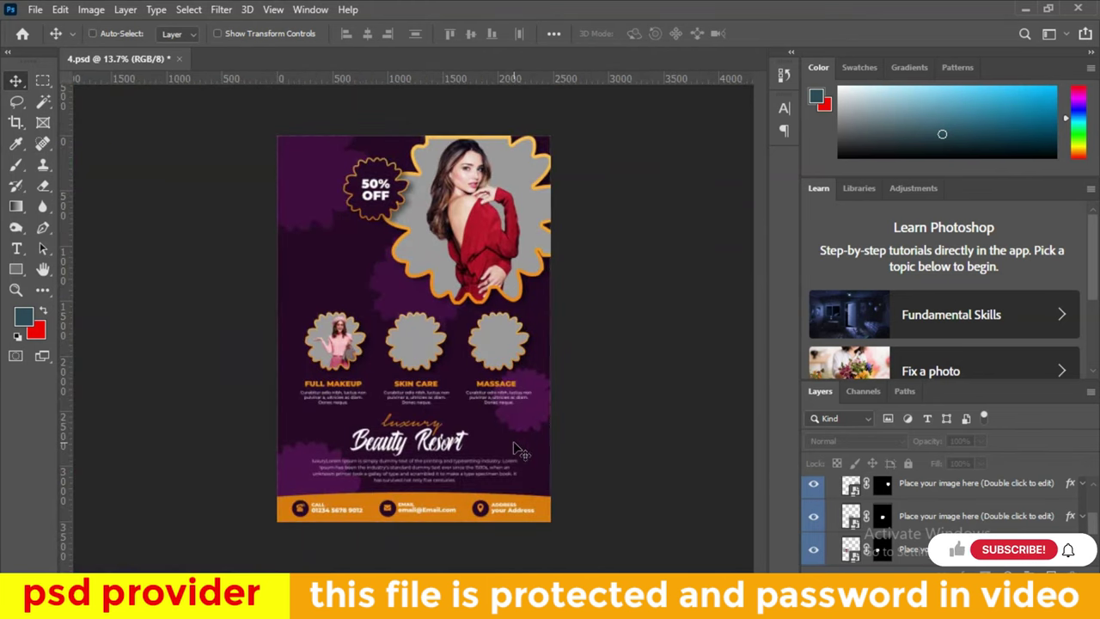
scroll(518, 449, "up", 1)
scroll(361, 543, "up", 4)
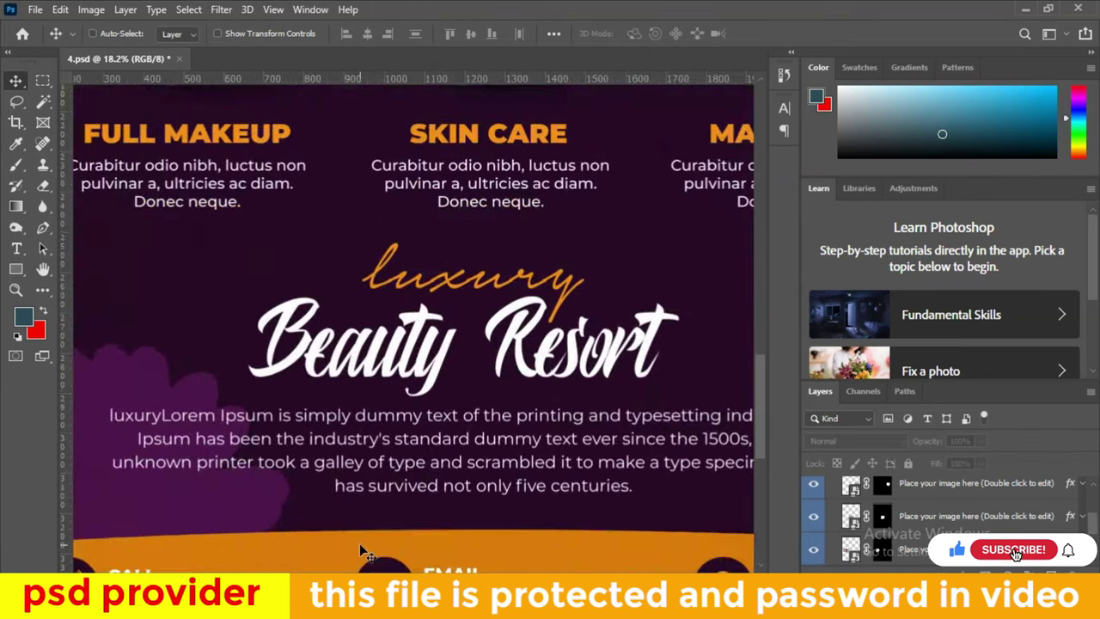
scroll(370, 533, "down", 3)
scroll(378, 526, "down", 1)
scroll(378, 526, "down", 1)
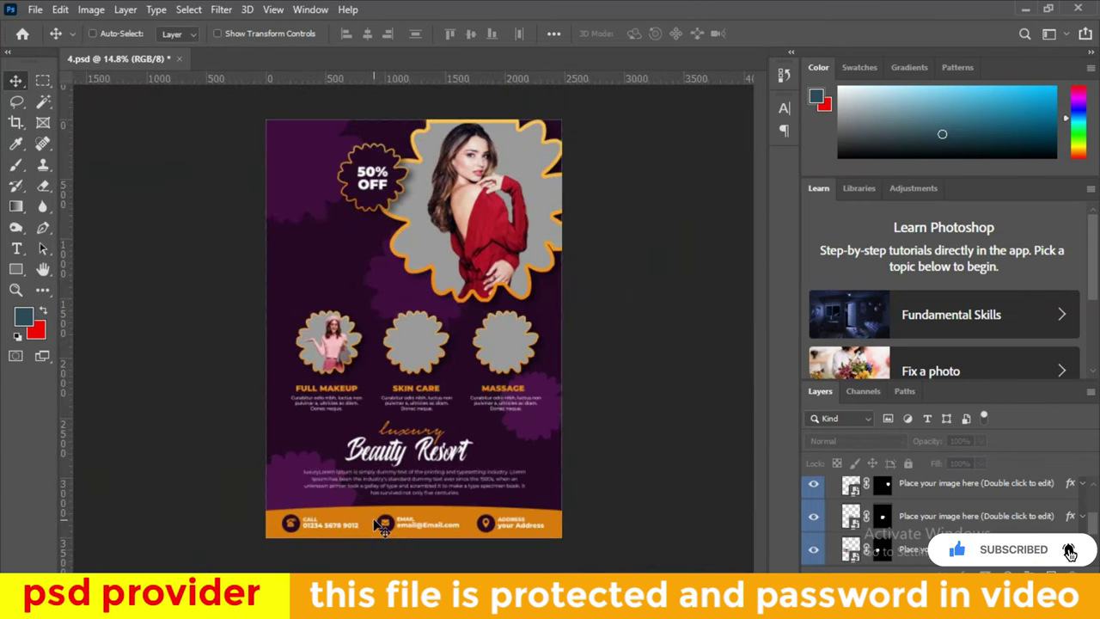
Close 4.psd without saving and open 5.psd from the beauty salon V1 folder
left_click(180, 59)
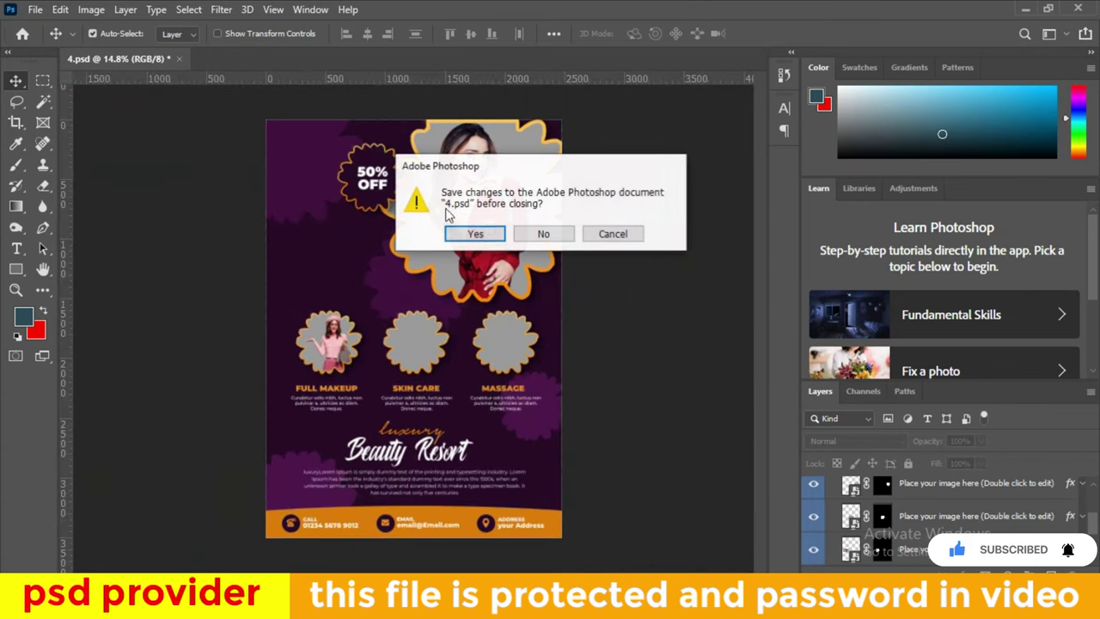
left_click(542, 234)
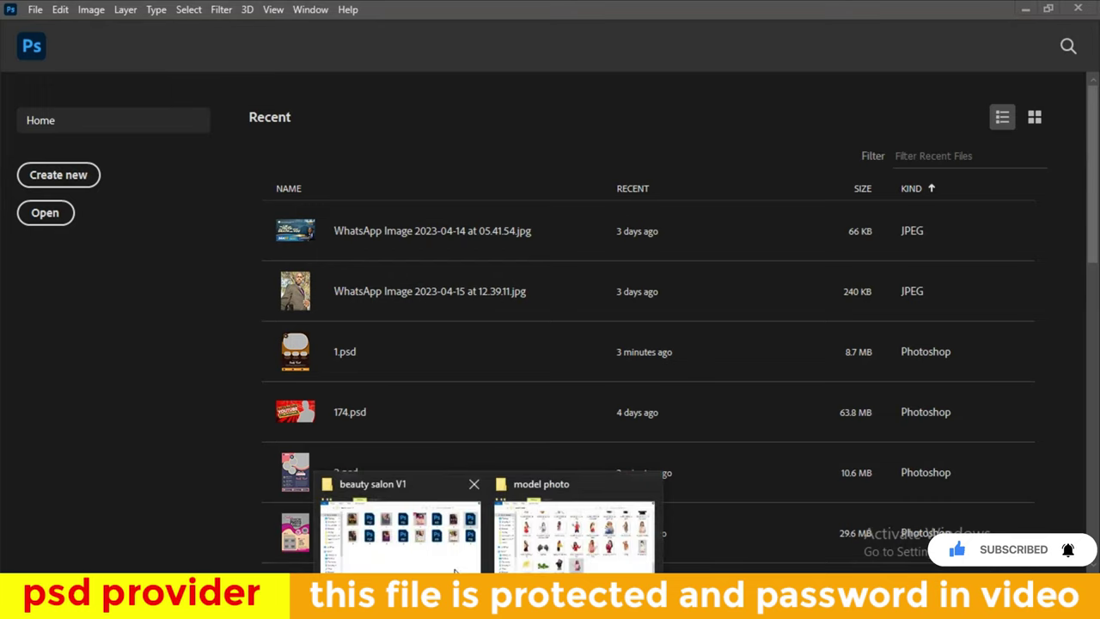
left_click(444, 540)
left_click(388, 248)
double_click(393, 248)
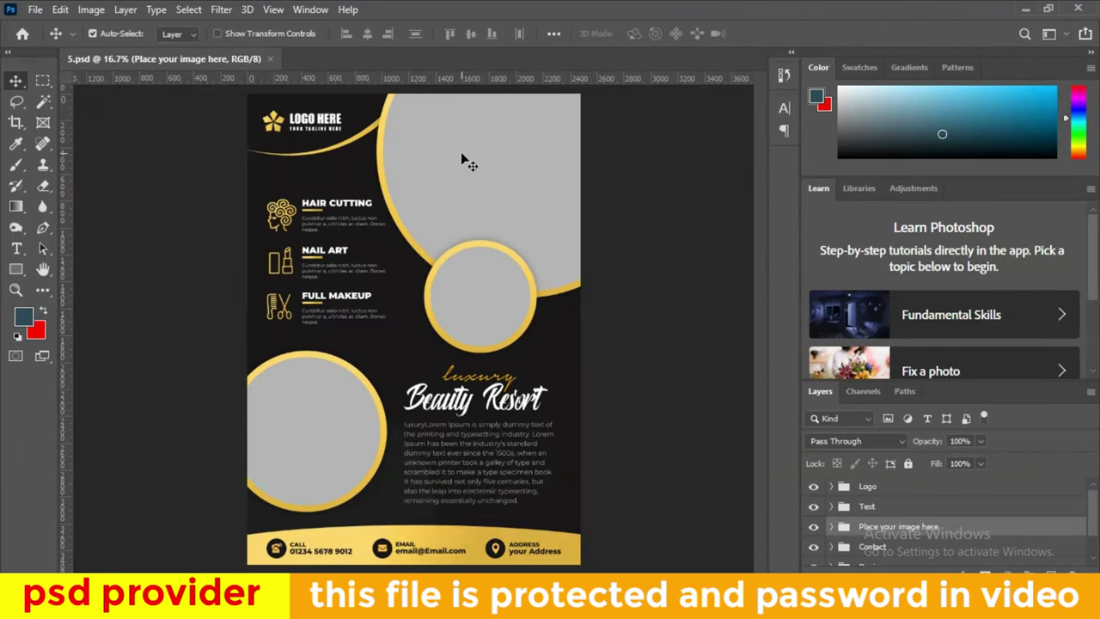
Place the party-modehhah photo into the large top circle's smart object and save it
left_click(464, 161)
double_click(851, 549)
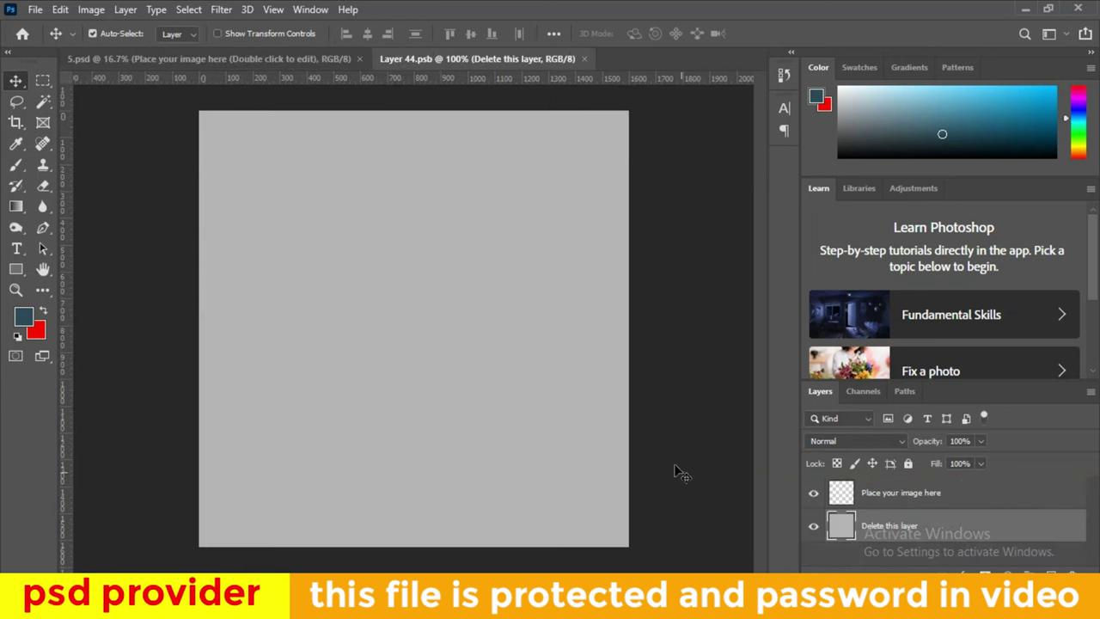
left_click(569, 563)
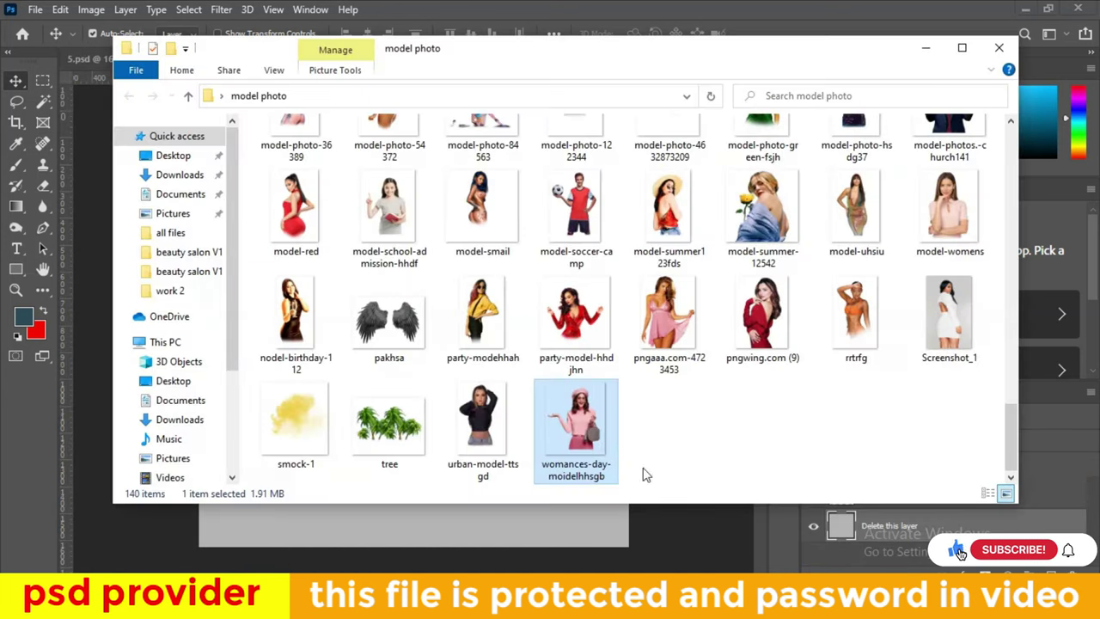
left_click_drag(462, 315, 458, 324)
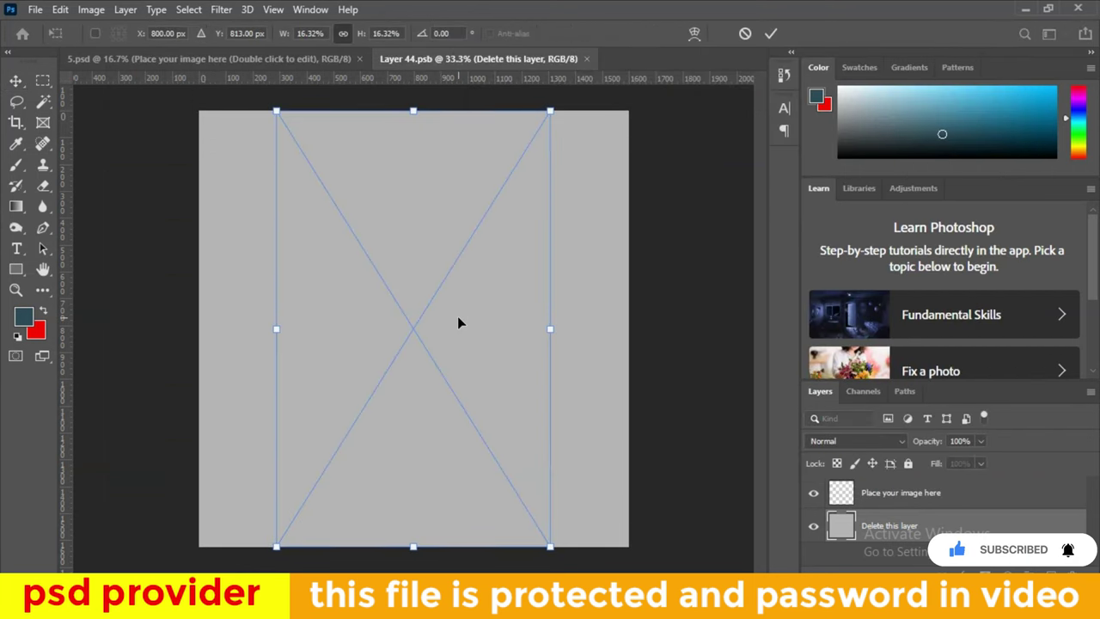
left_click(771, 33)
left_click(590, 58)
left_click(488, 236)
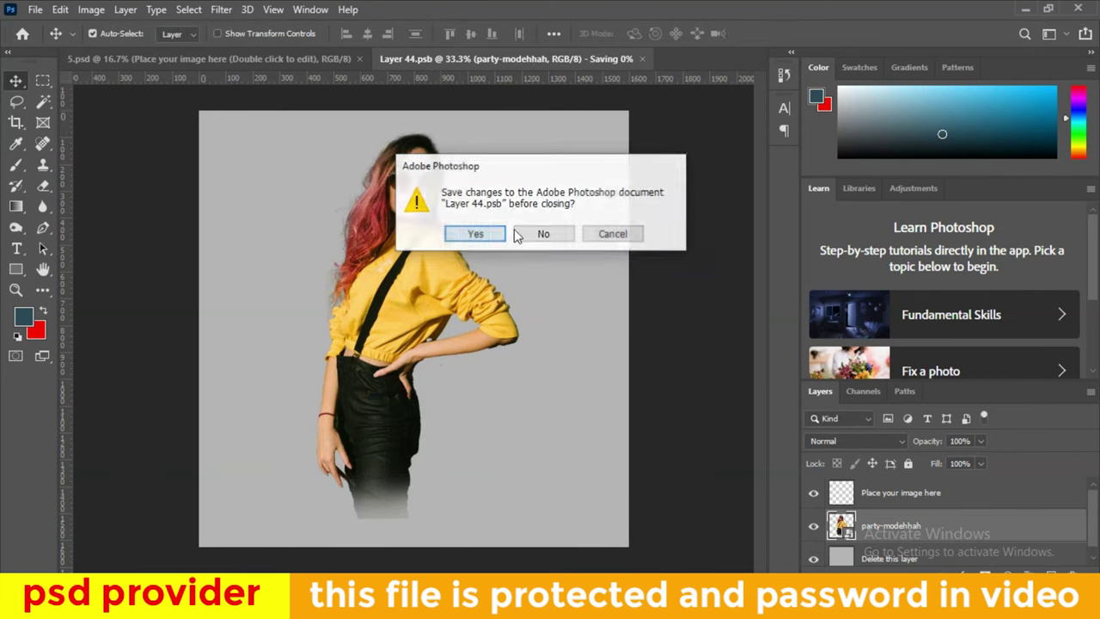
Nudge the yellow-top model slightly within the circle and fit the whole flyer on screen
left_click_drag(488, 203, 493, 208)
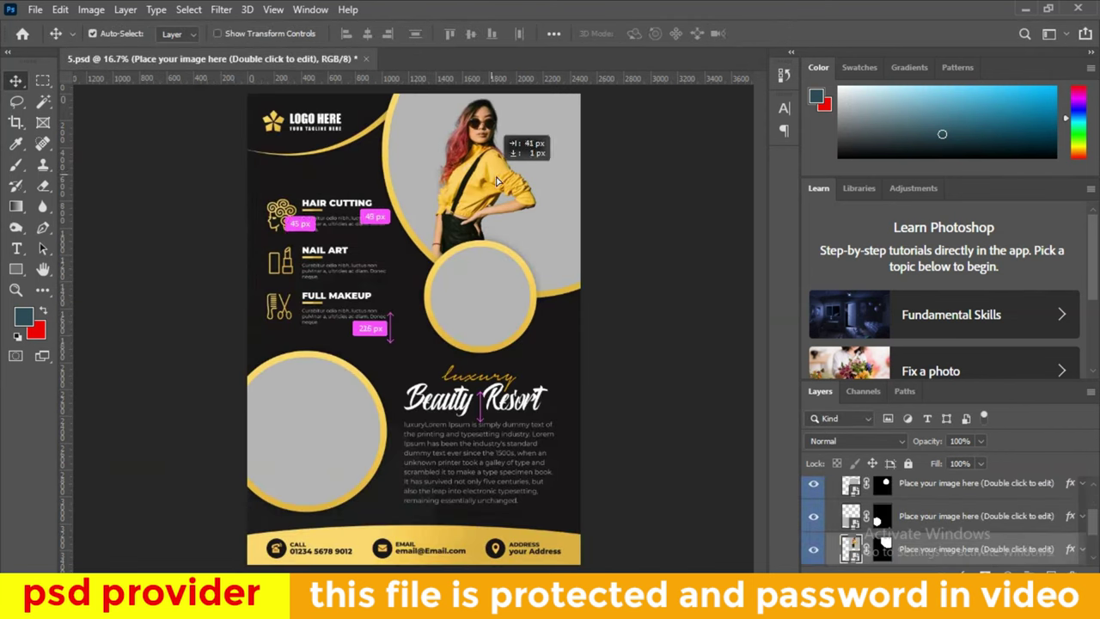
left_click(696, 315)
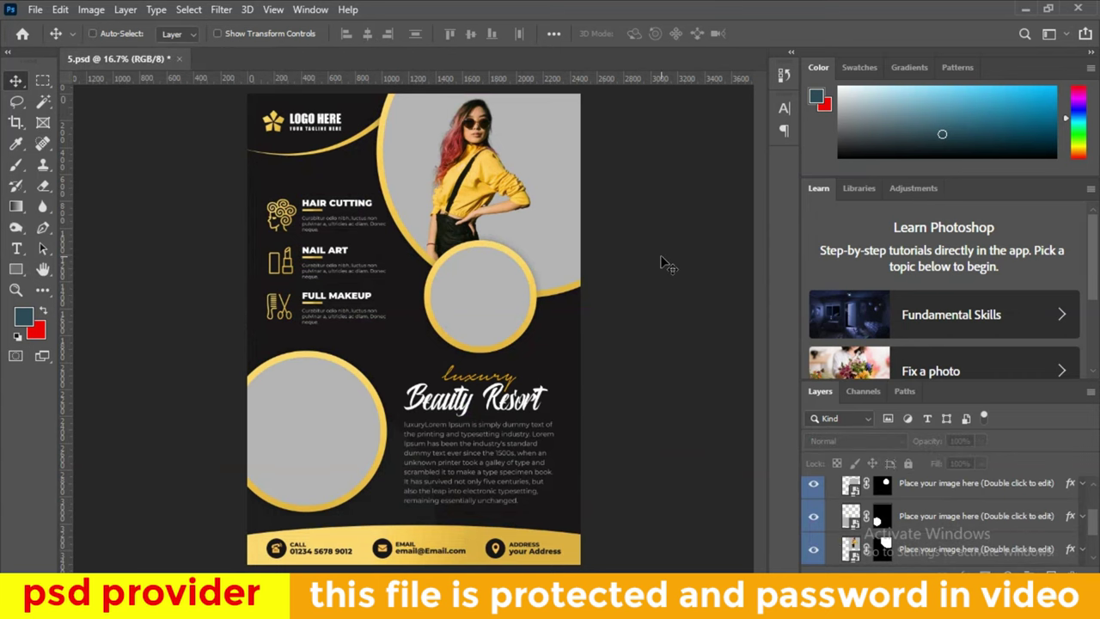
key("ctrl+0")
left_click(461, 305)
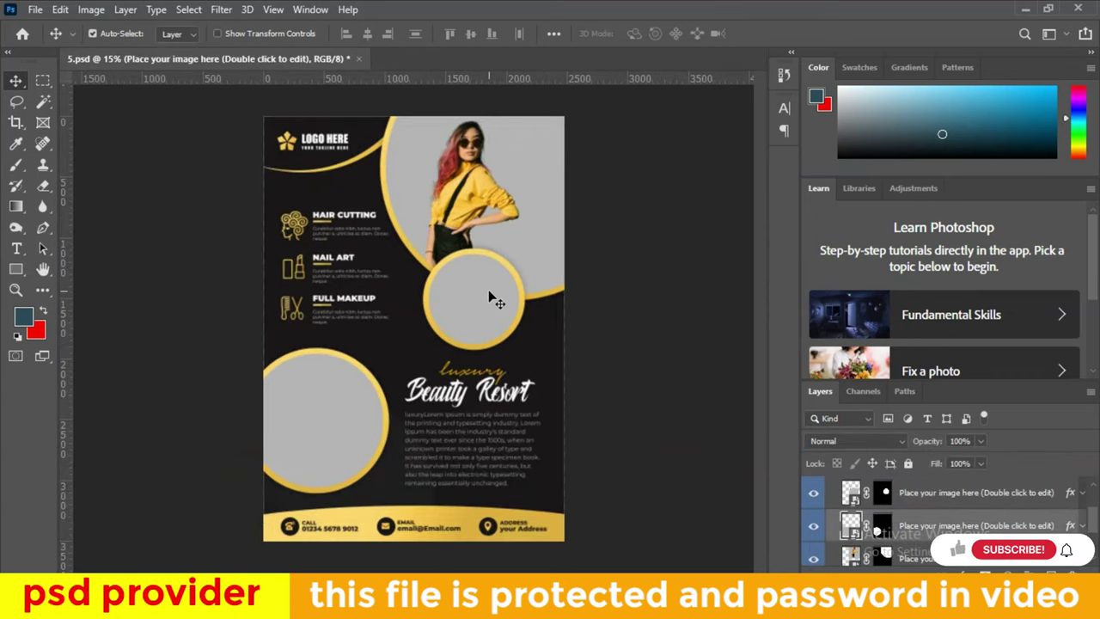
Place urban-model-ttsgd into the small middle circle's Layer 37.psb and save it back
double_click(851, 492)
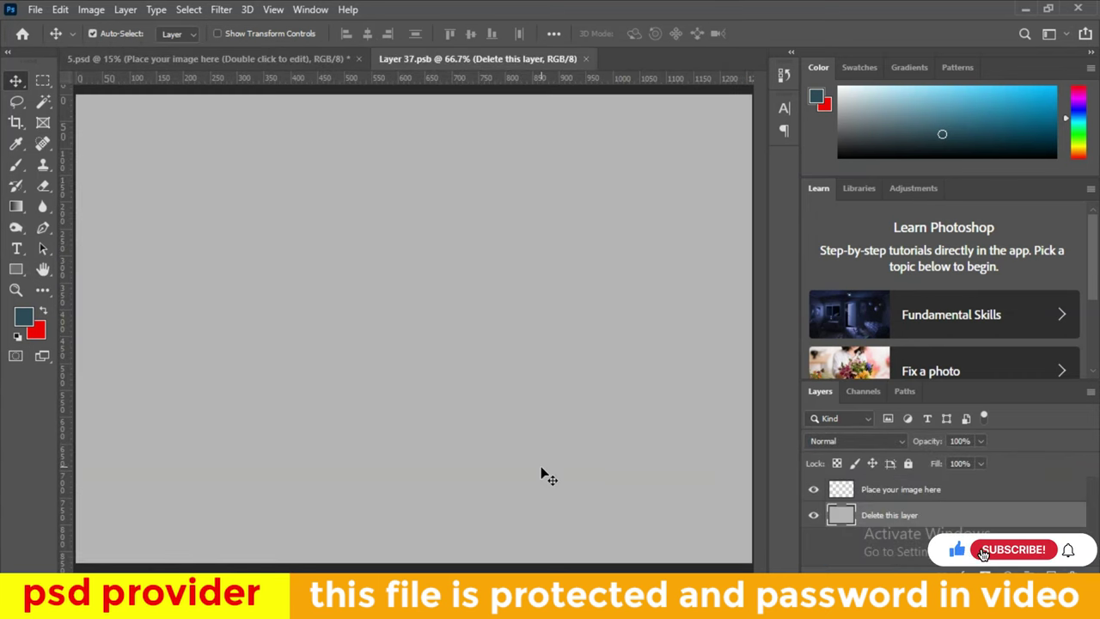
left_click(589, 528)
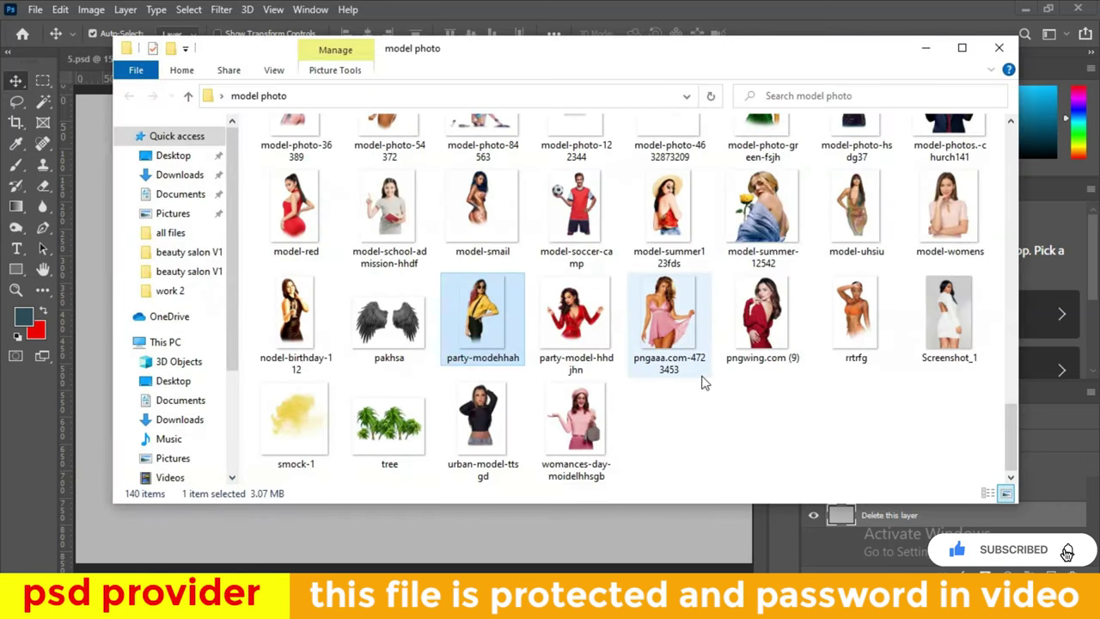
left_click_drag(486, 434, 402, 277)
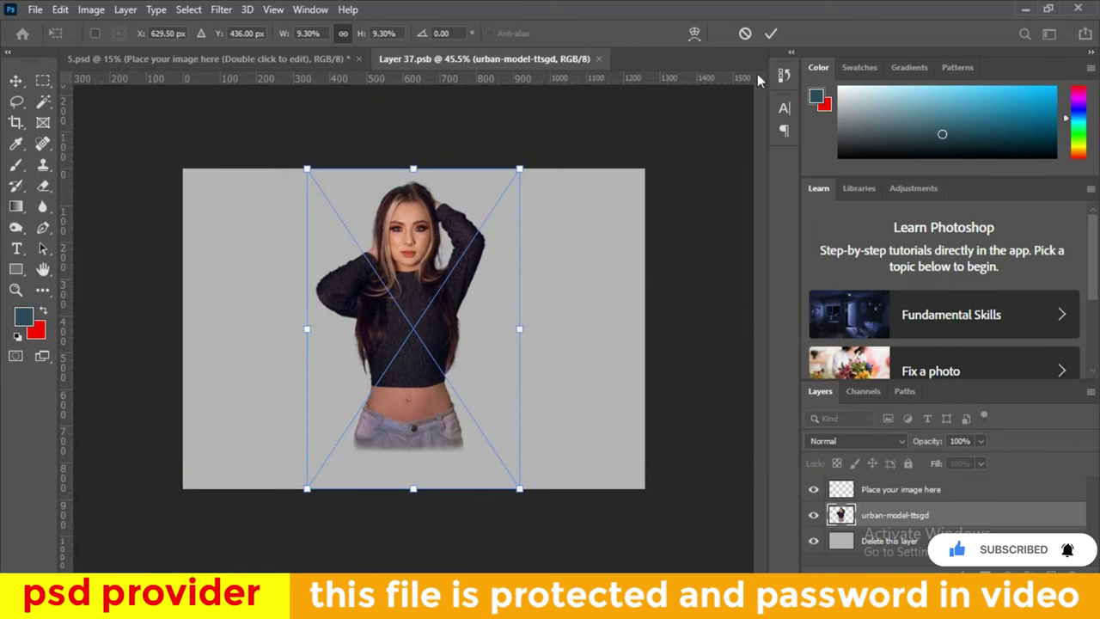
left_click(771, 35)
left_click(605, 58)
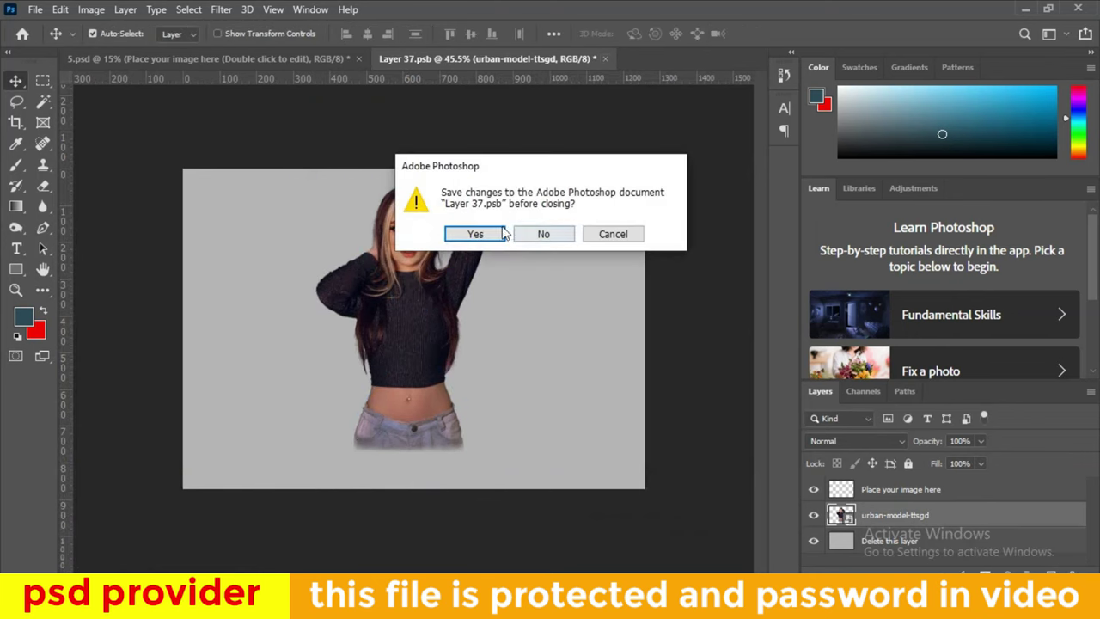
left_click(475, 234)
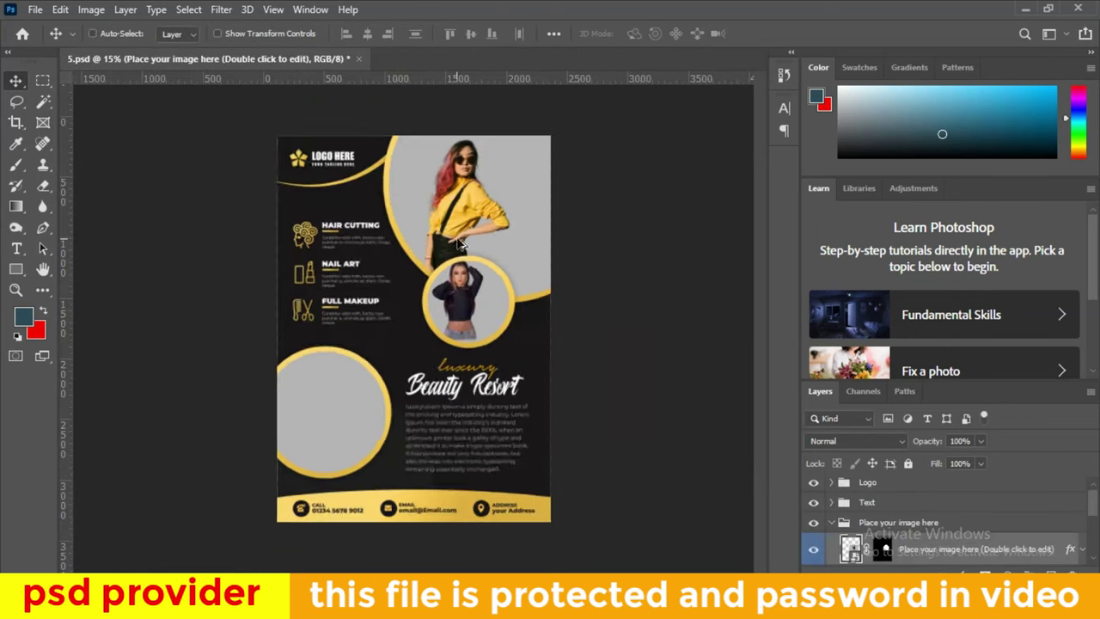
scroll(509, 211, "up", 5)
scroll(515, 225, "down", 4)
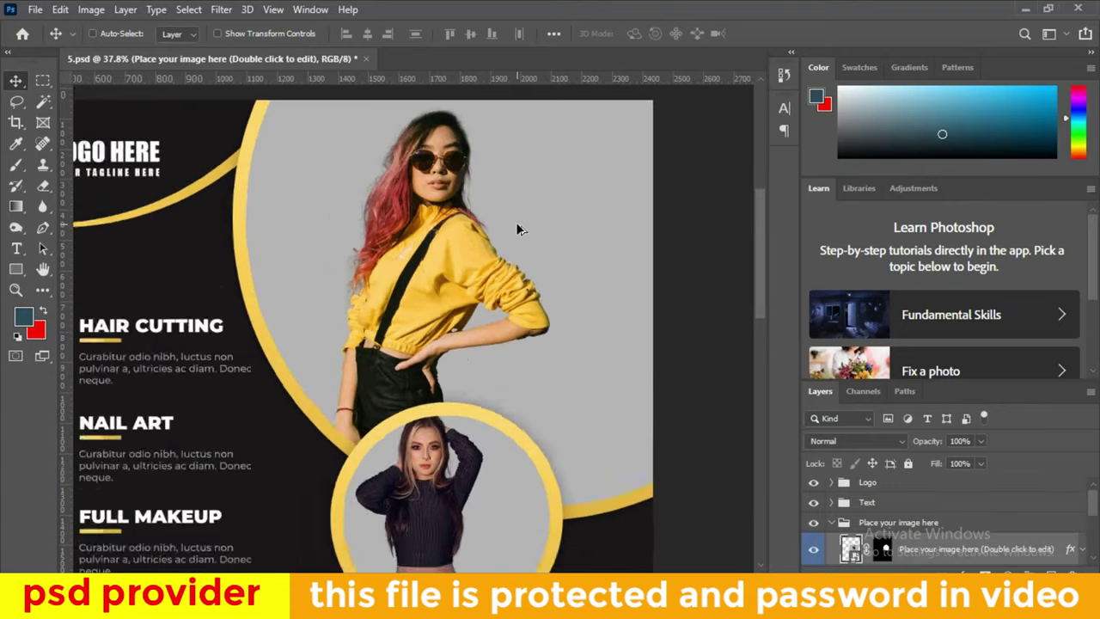
key("ctrl")
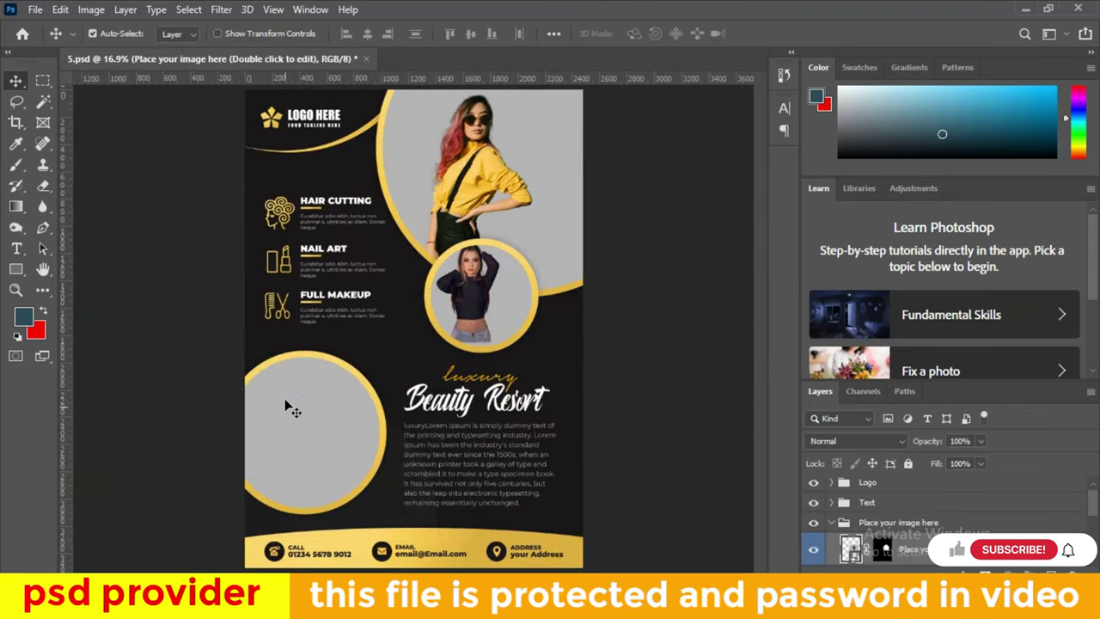
Close 5.psd without saving and open 6.psd from the beauty salon V1 folder
left_click(366, 59)
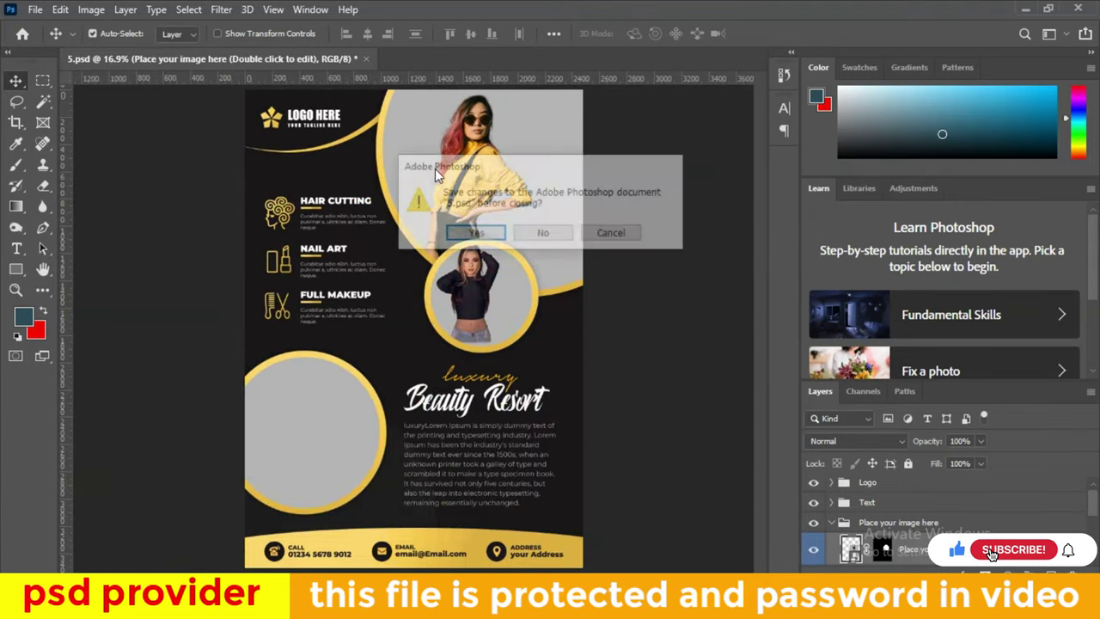
left_click(552, 237)
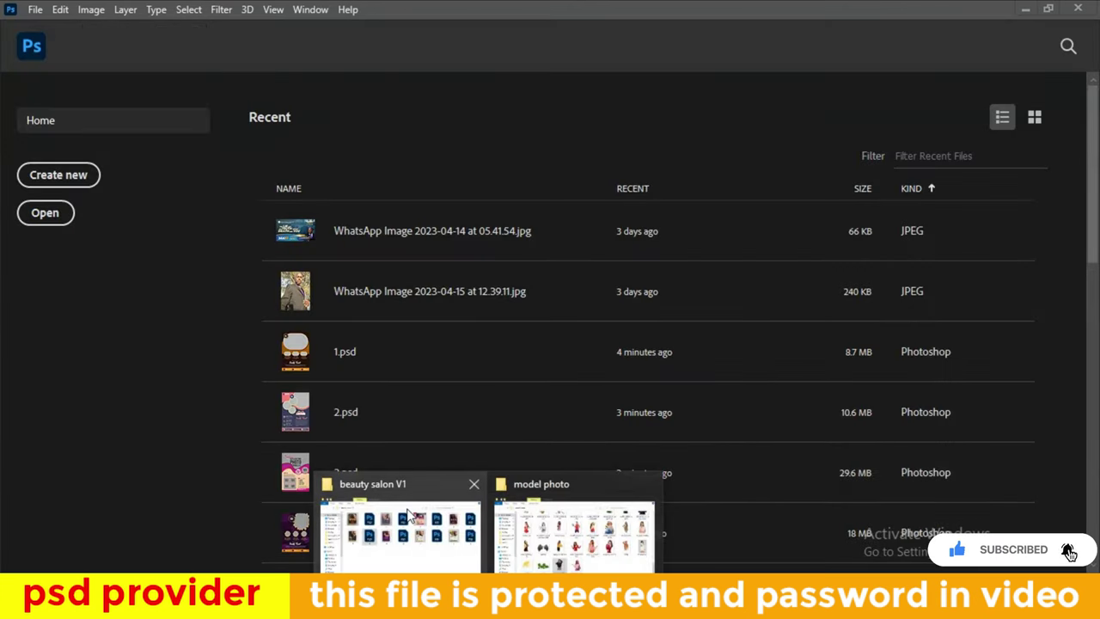
left_click(395, 526)
double_click(560, 249)
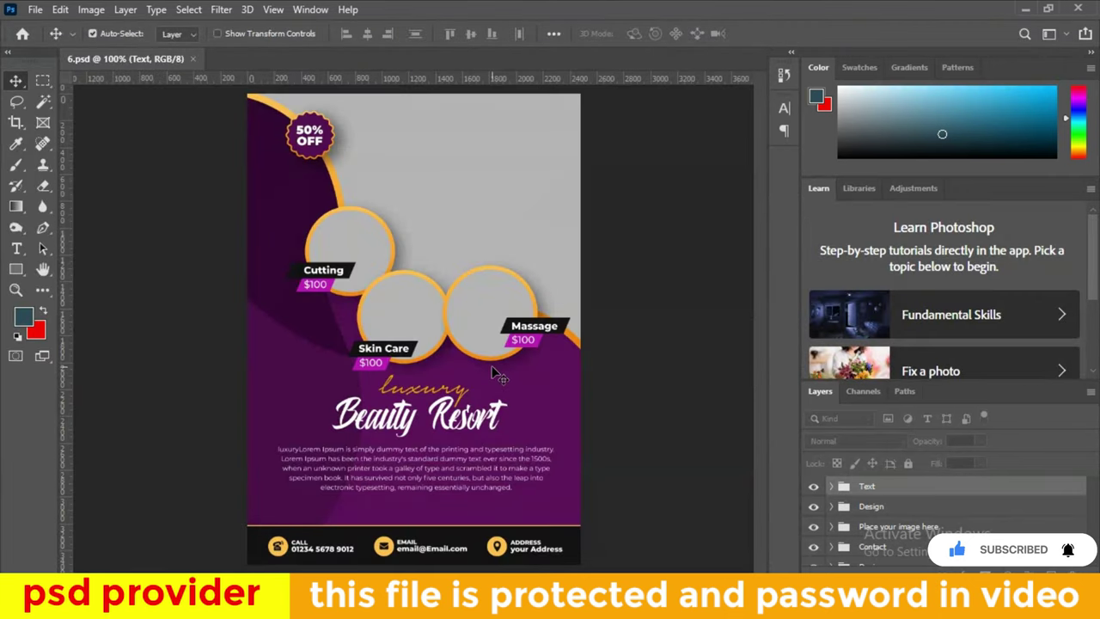
Open the top placeholder's smart object and hide its grey 'Delete this layer' background
left_click(471, 164)
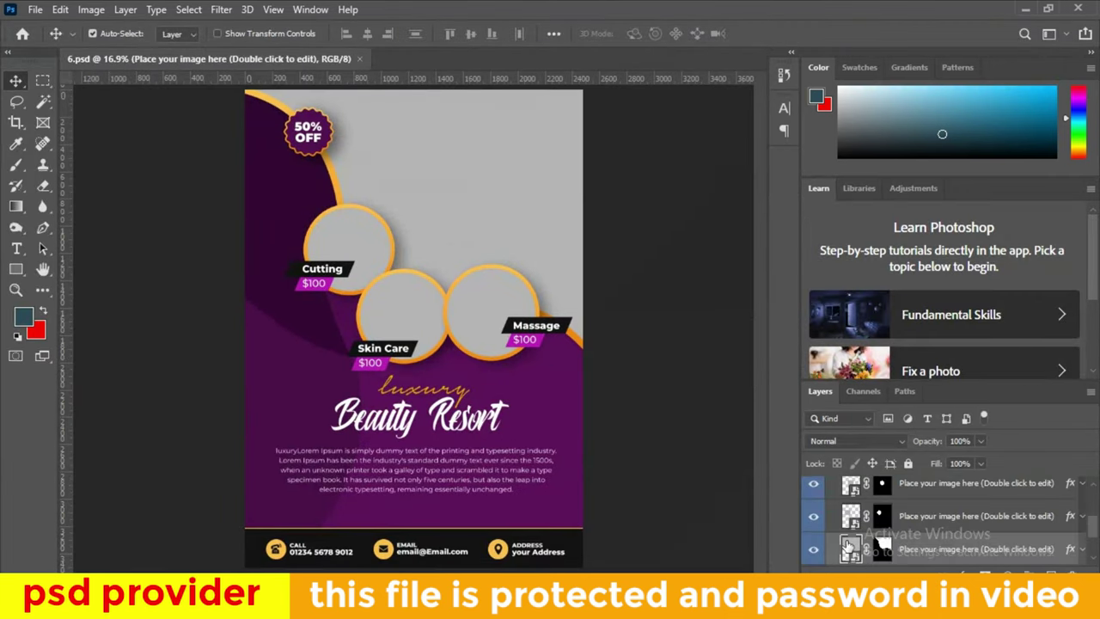
double_click(849, 547)
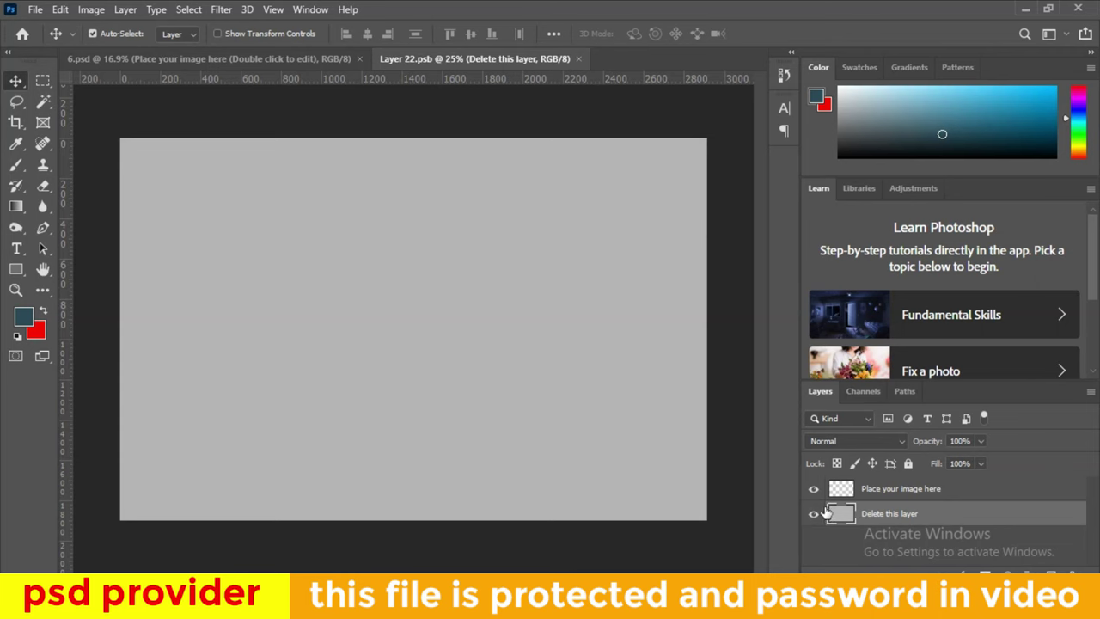
left_click(814, 513)
Place the straw-hat model-summer123fds photo into it and save it back to 6.psd
left_click(573, 528)
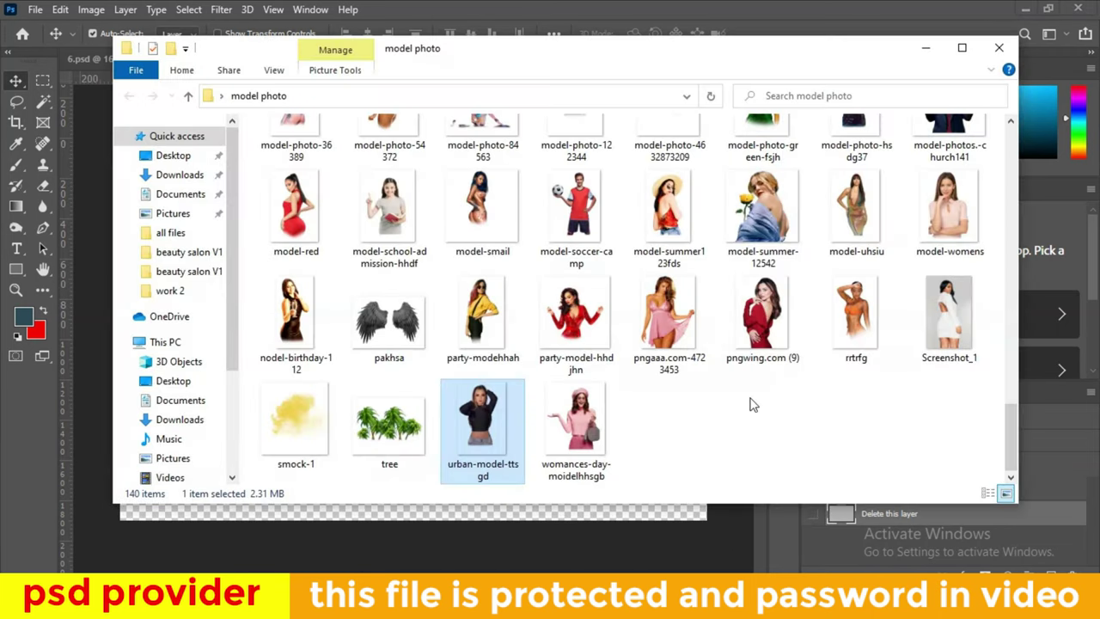
scroll(756, 397, "up", 2)
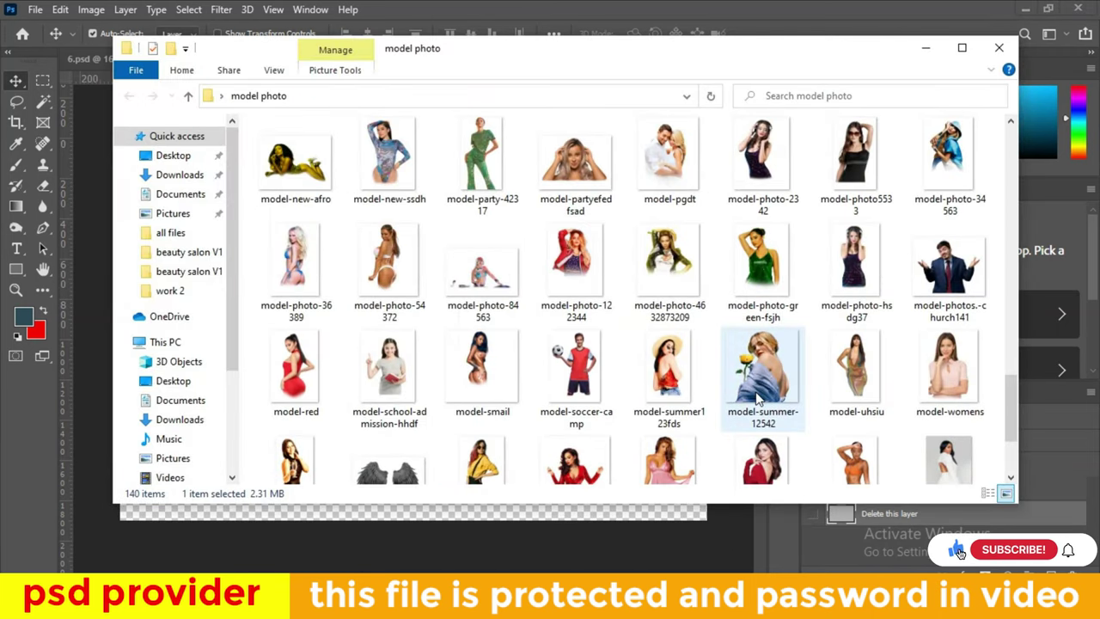
left_click_drag(671, 360, 433, 315)
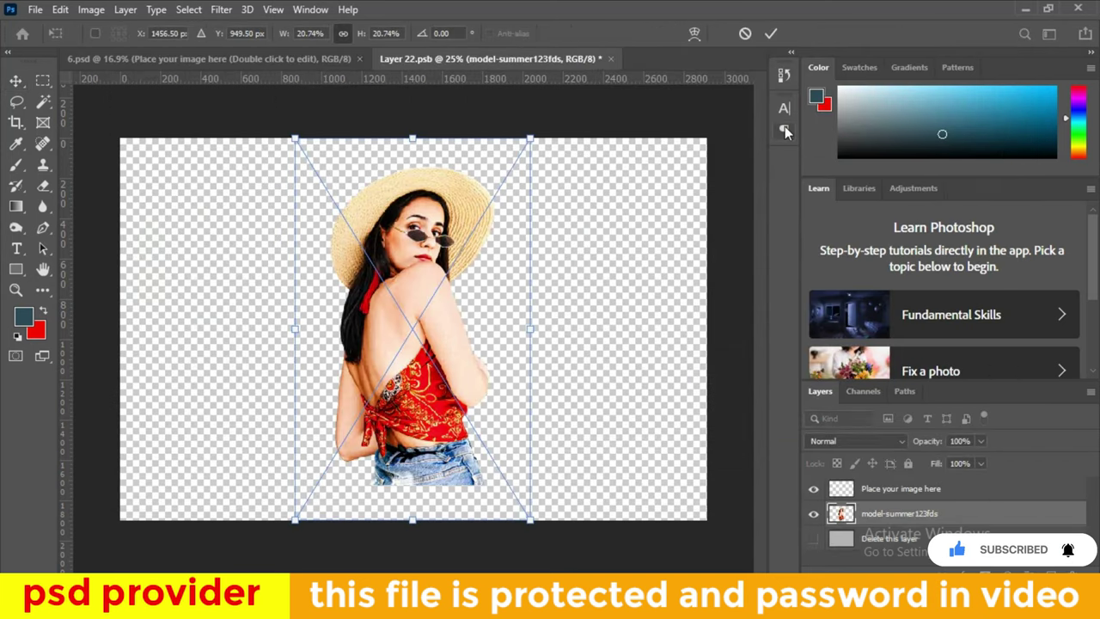
left_click(769, 33)
left_click(609, 58)
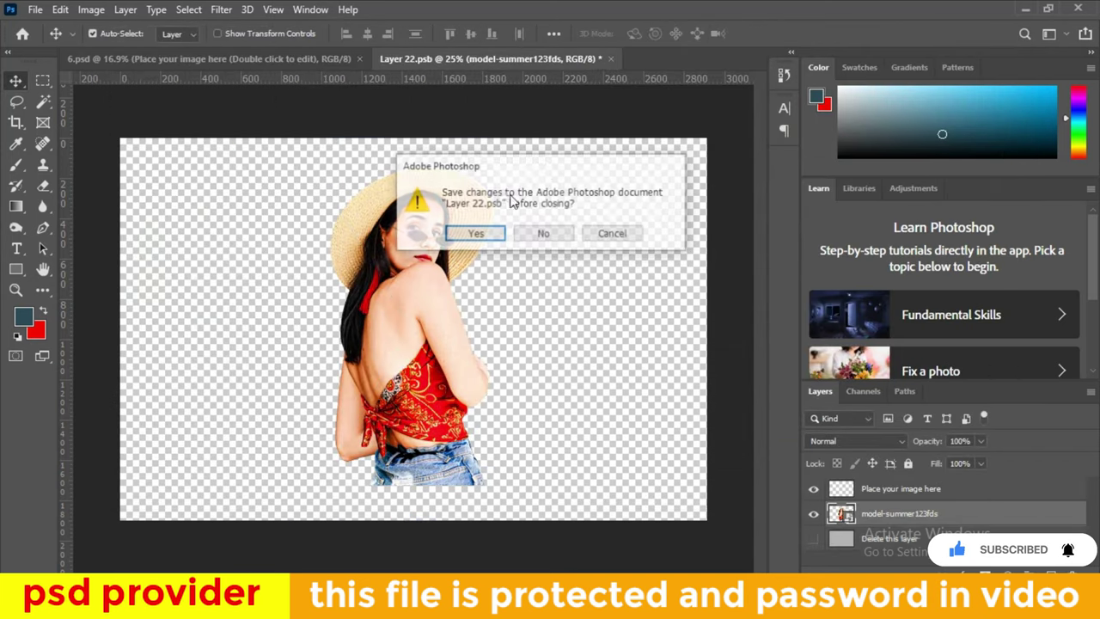
left_click(474, 232)
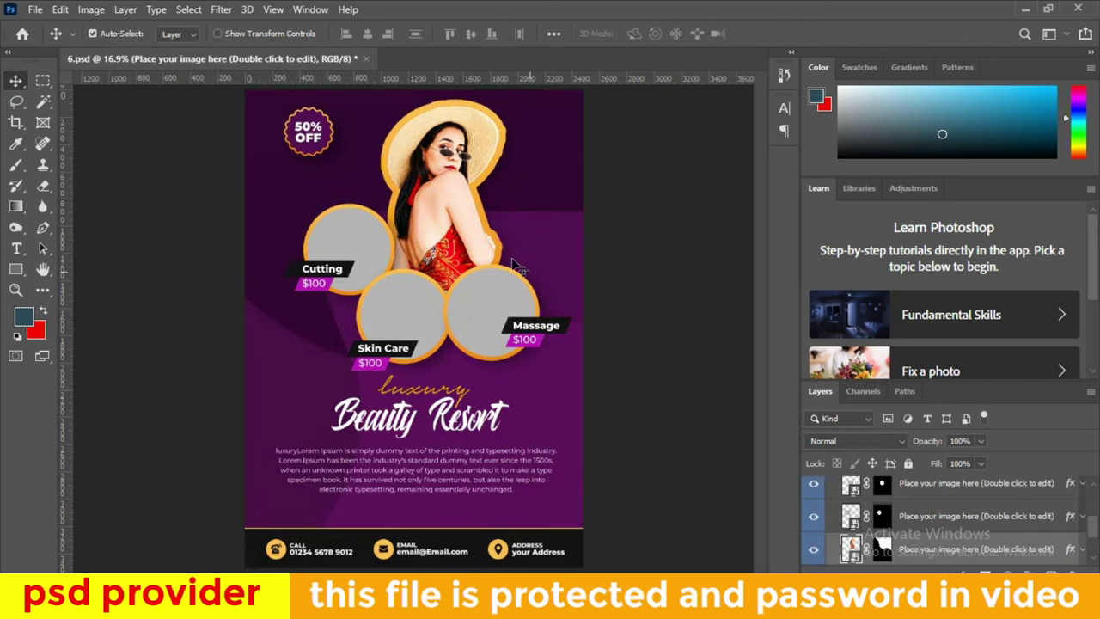
scroll(524, 228, "down", 2)
scroll(507, 210, "up", 3)
scroll(447, 275, "down", 1)
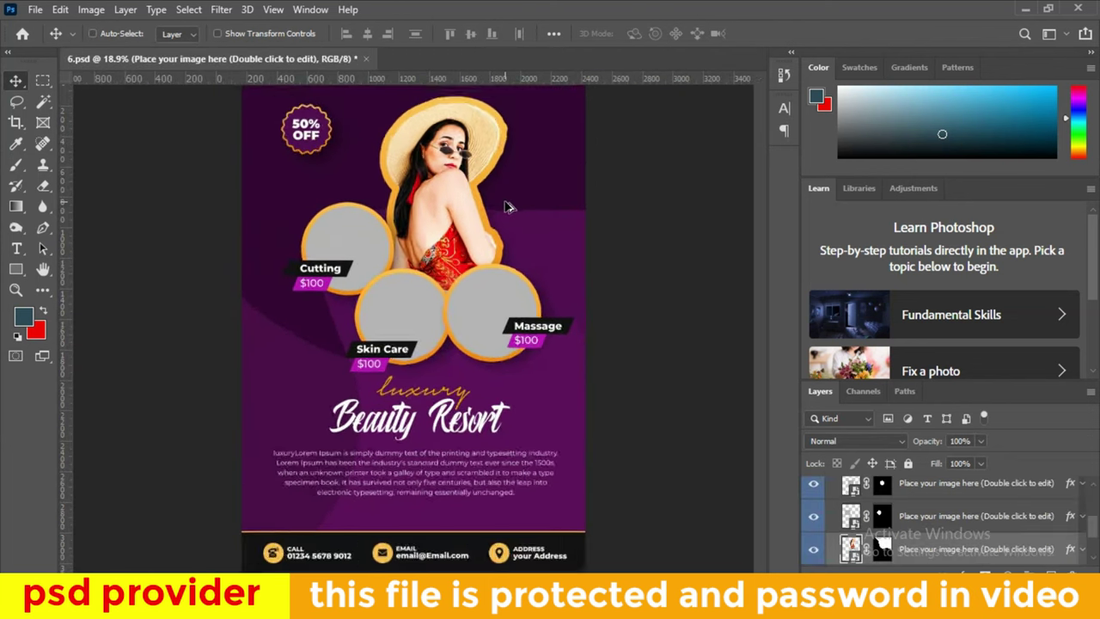
scroll(357, 336, "down", 1)
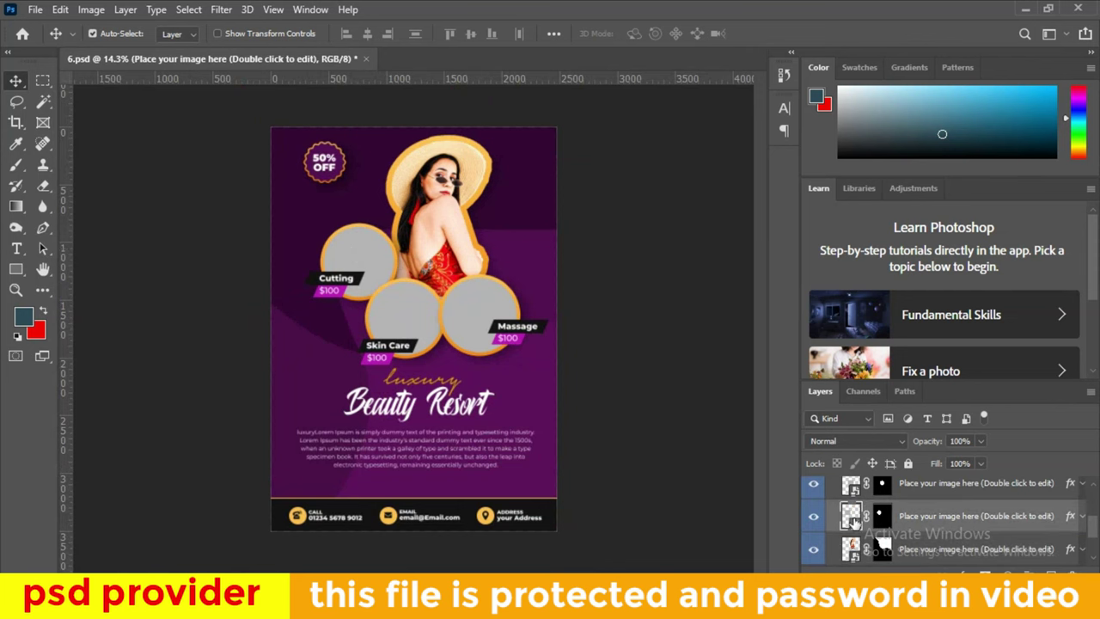
Place the black-dress model-hhdf photo into the Cutting circle's smart object and save it
double_click(851, 516)
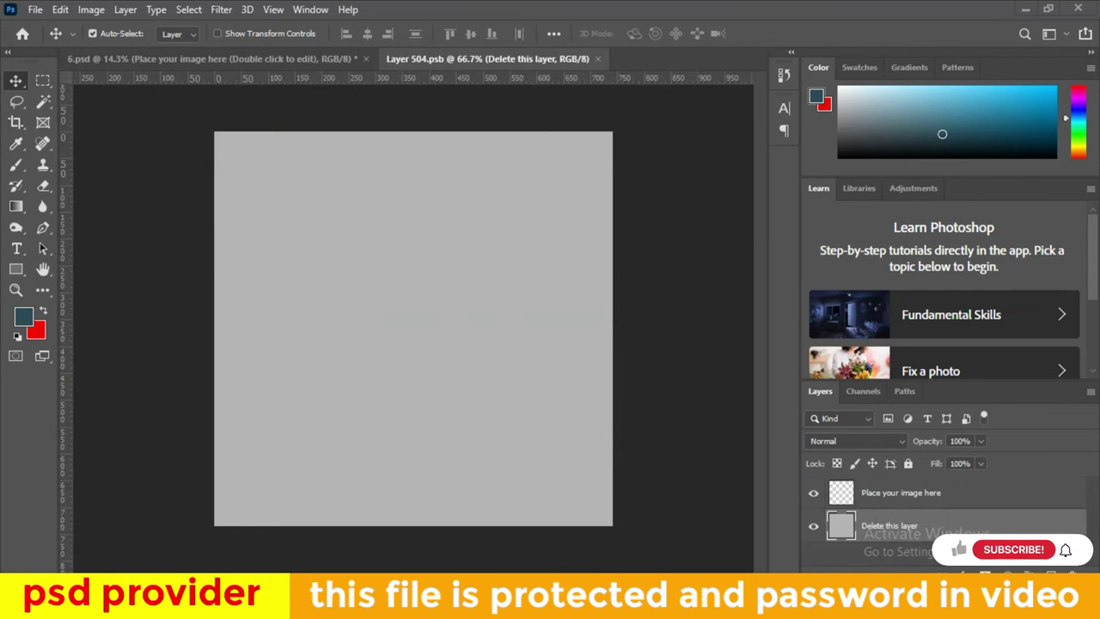
left_click(558, 557)
scroll(767, 393, "down", 2)
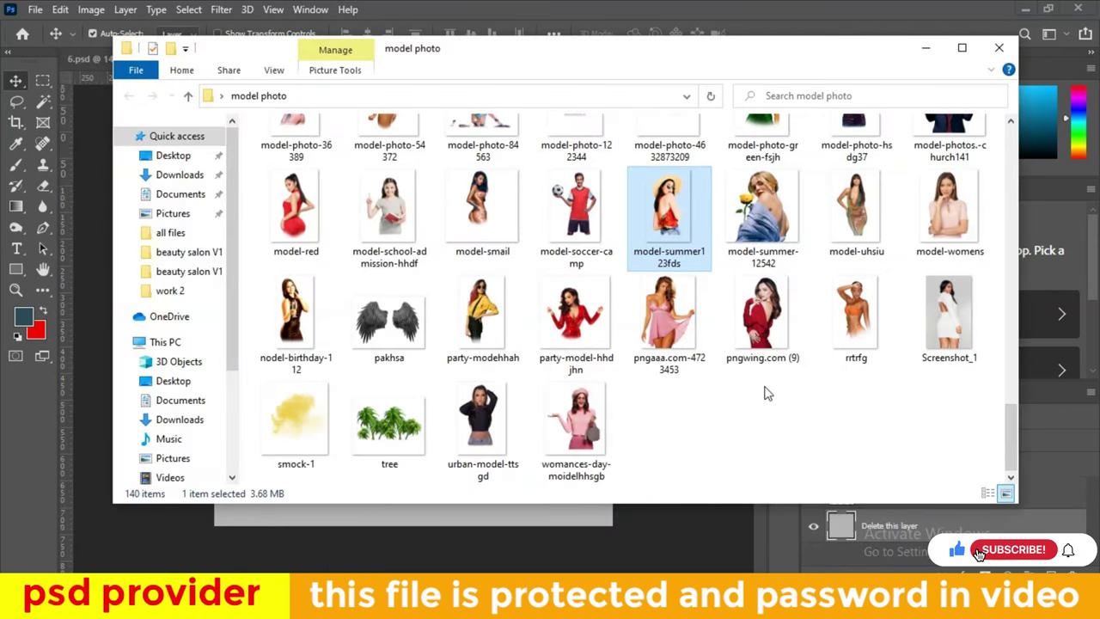
scroll(768, 392, "up", 2)
scroll(756, 389, "up", 2)
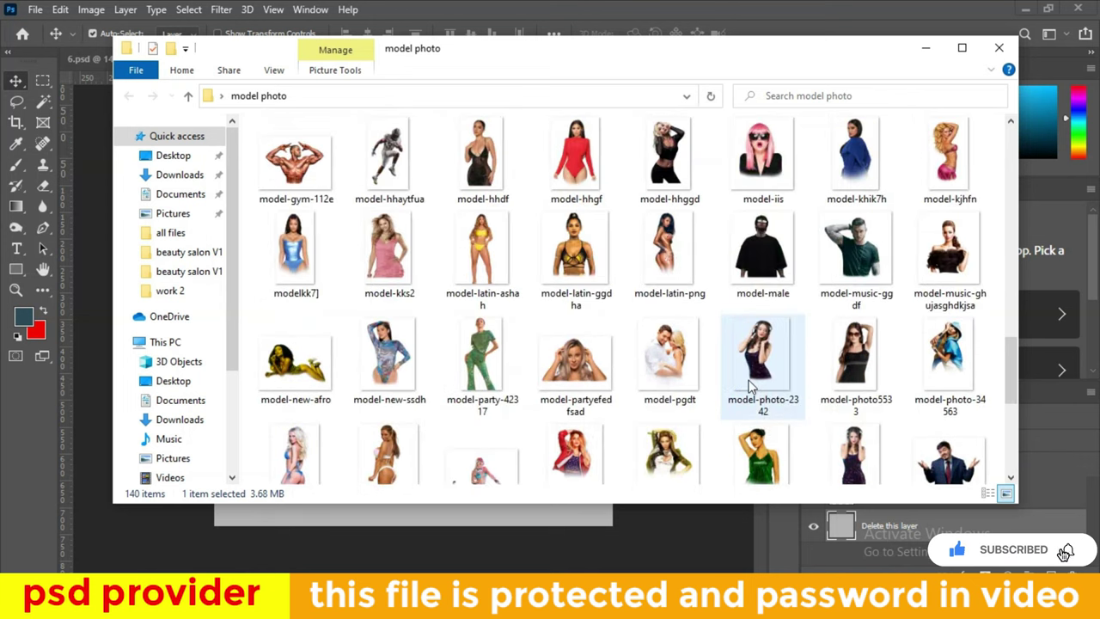
mouse_move(488, 167)
left_mouse_down()
mouse_move(496, 182)
mouse_move(428, 355)
left_mouse_up()
left_click(769, 33)
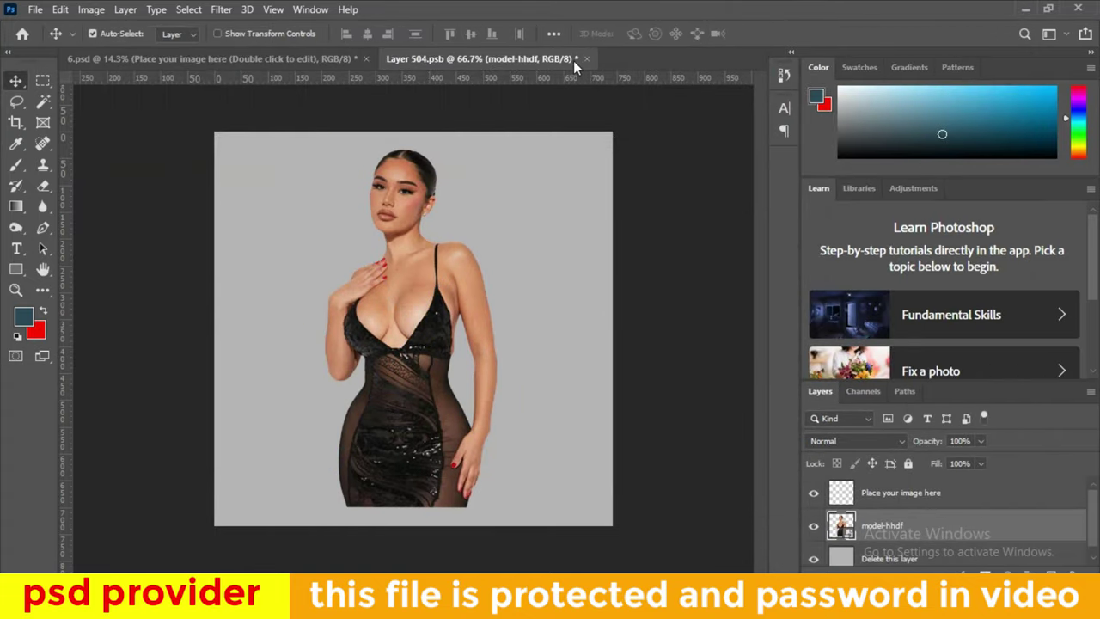
left_click(586, 58)
left_click(476, 233)
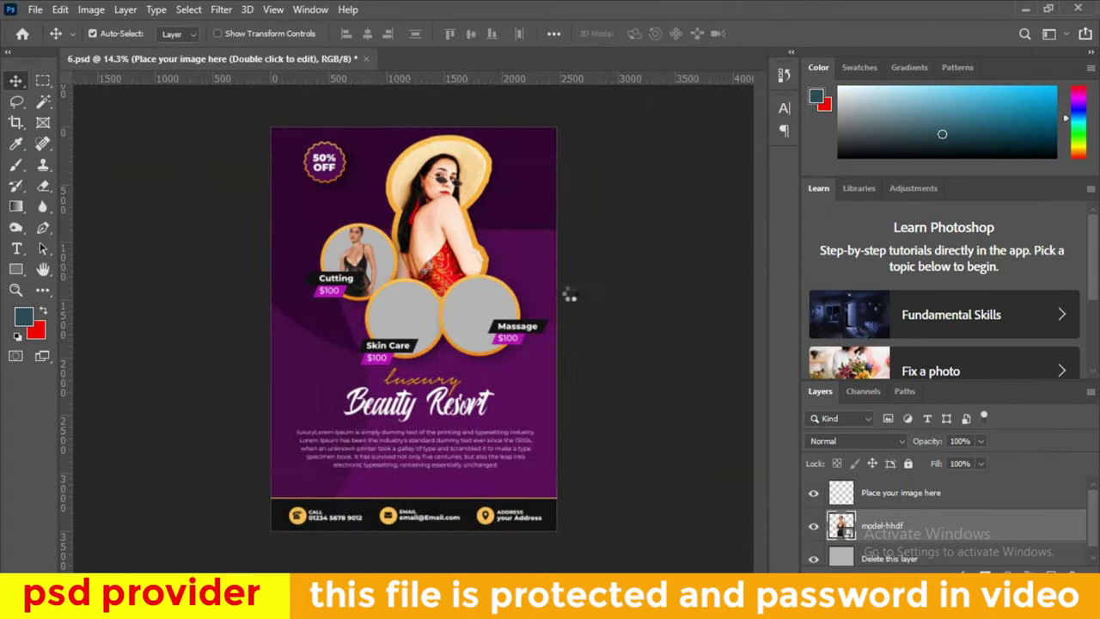
scroll(570, 276, "up", 3)
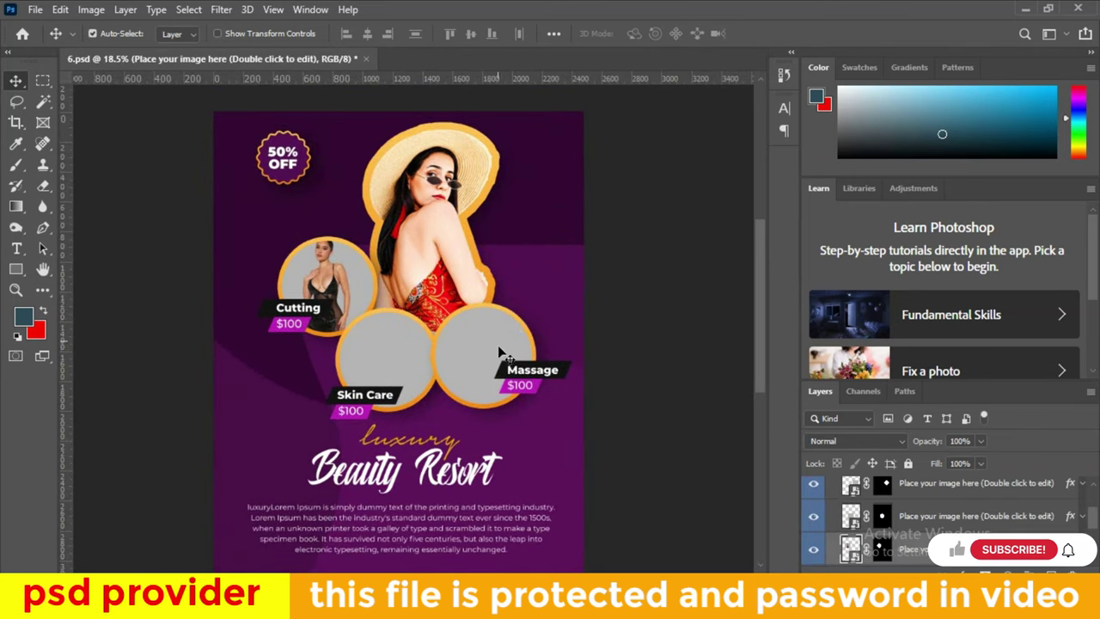
scroll(505, 361, "down", 2)
scroll(513, 378, "up", 1)
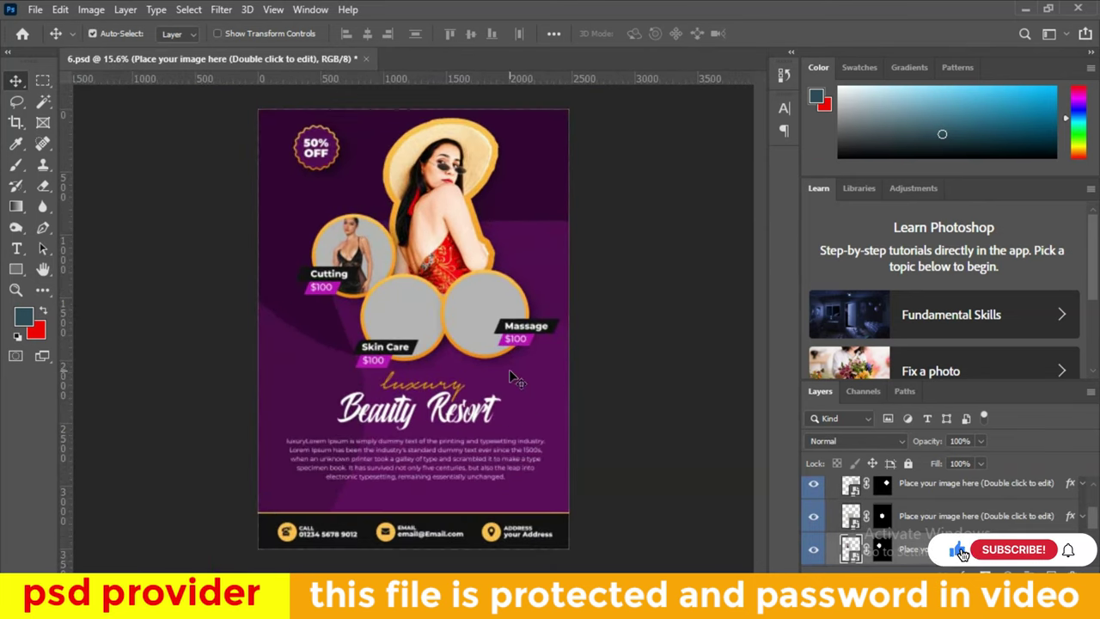
Save and close 6.psd, then open 7.psd and reveal its placeholder image layers
left_click(366, 58)
left_click(544, 235)
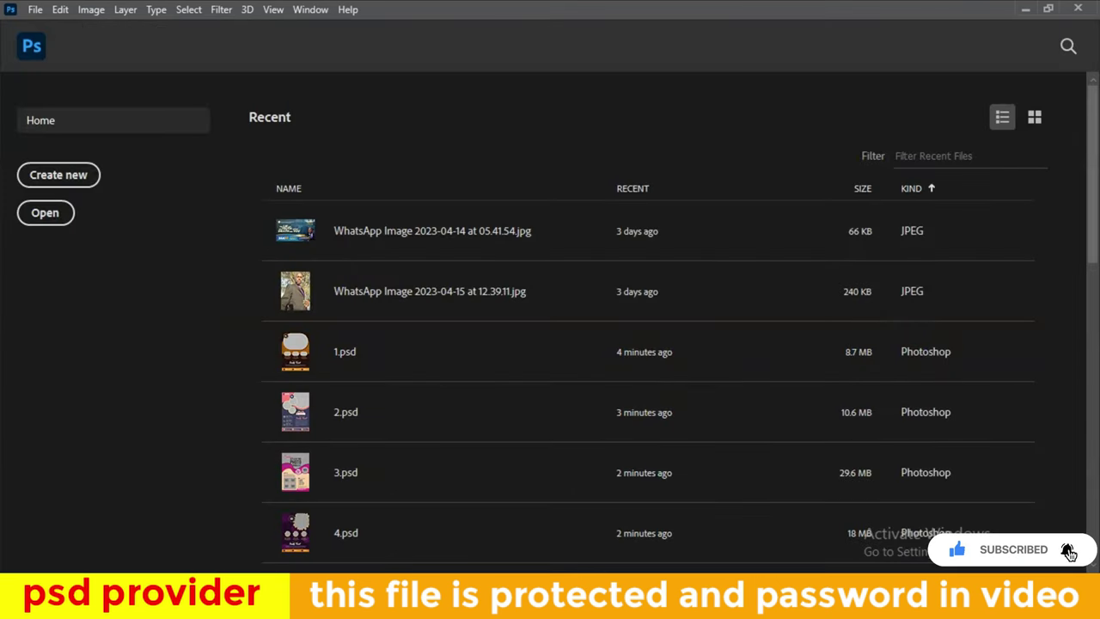
left_click(396, 551)
double_click(744, 244)
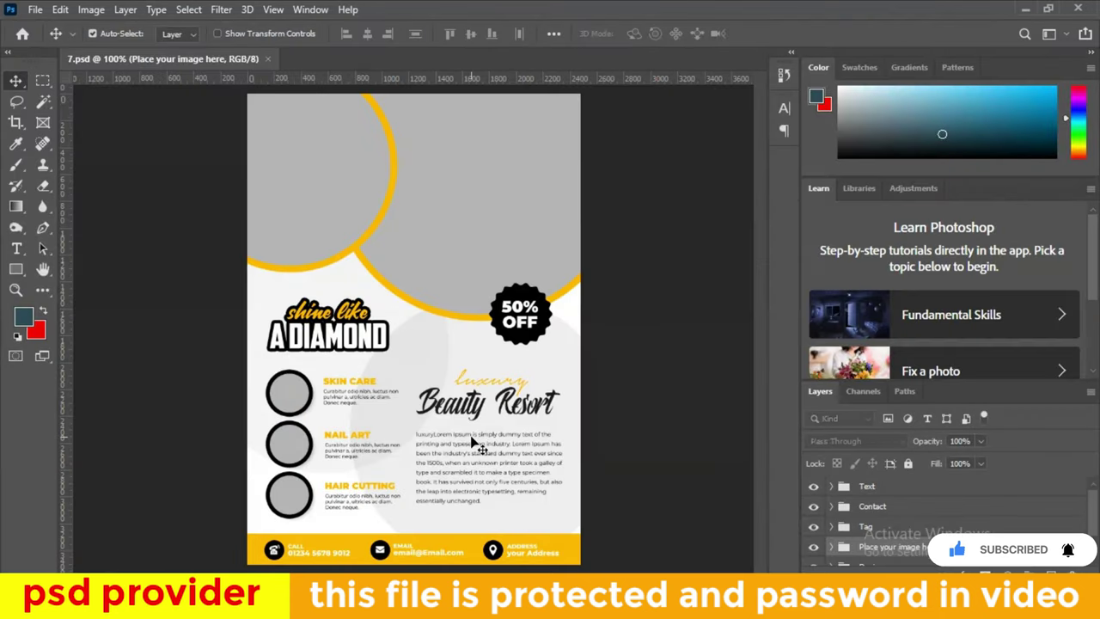
left_click(342, 179)
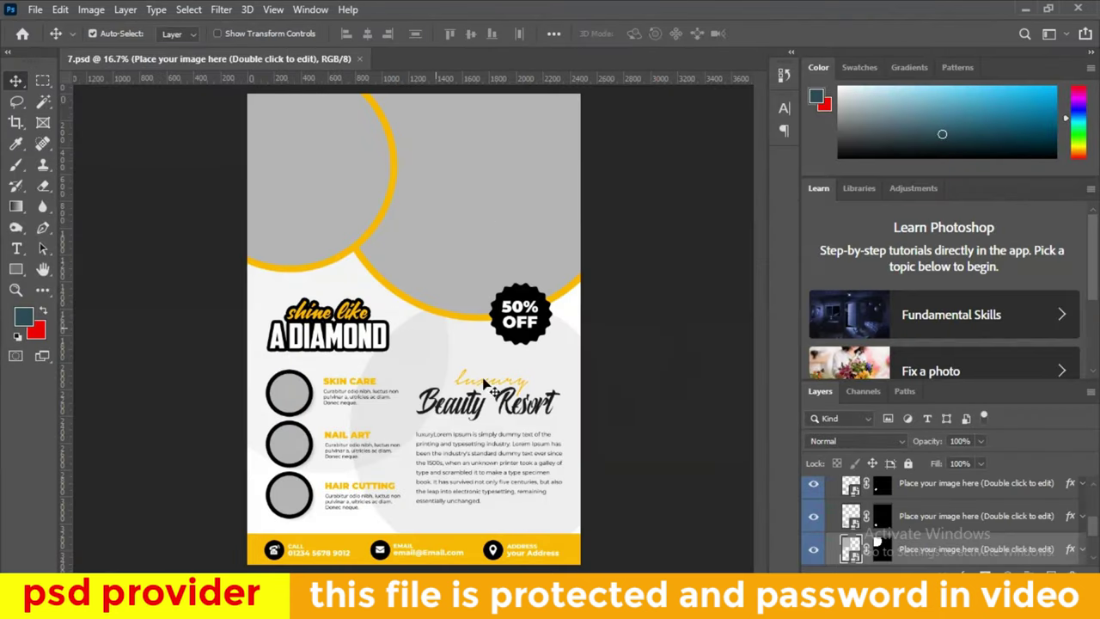
Place model-dj-vvagd into the top-left frame's Layer 6.psb smart object and save it
double_click(851, 548)
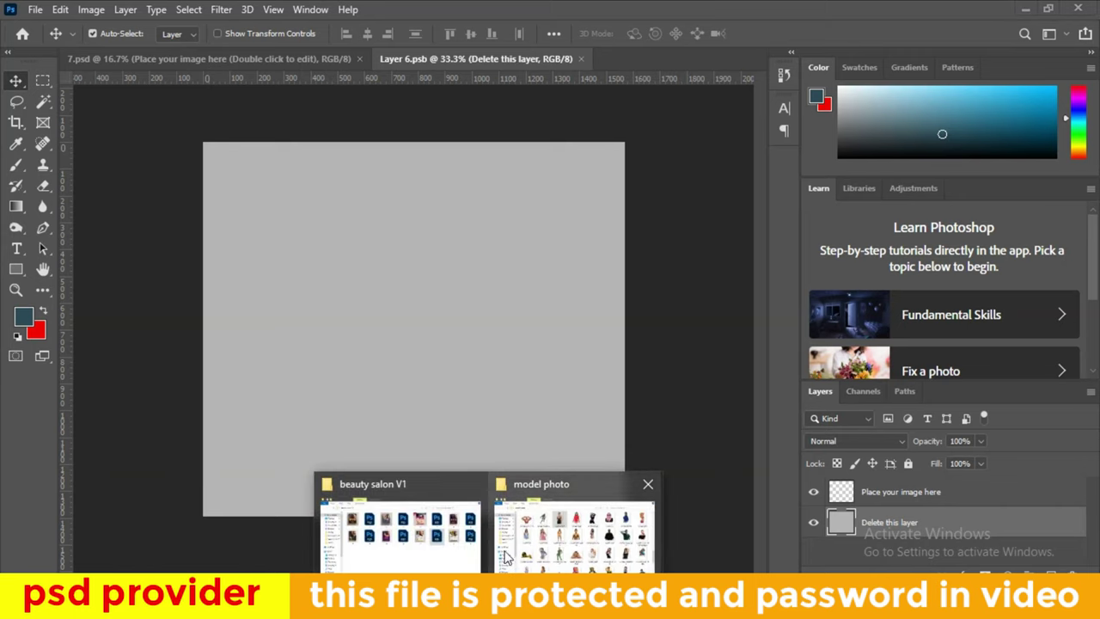
left_click(567, 532)
scroll(737, 365, "down", 1)
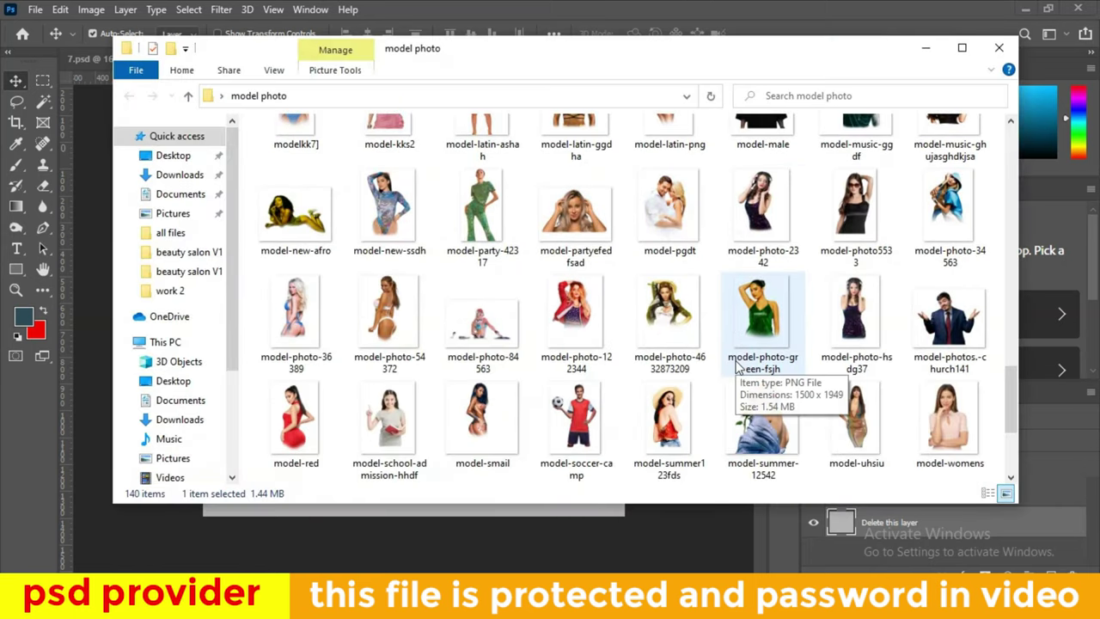
scroll(737, 365, "up", 1)
scroll(737, 365, "up", 2)
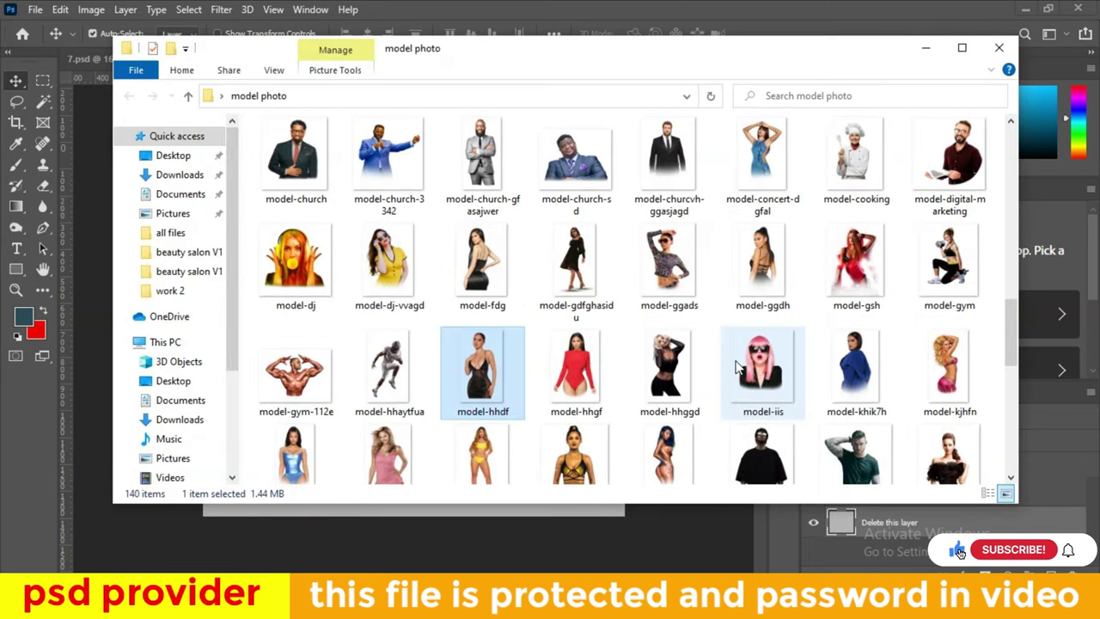
left_click_drag(389, 258, 357, 256)
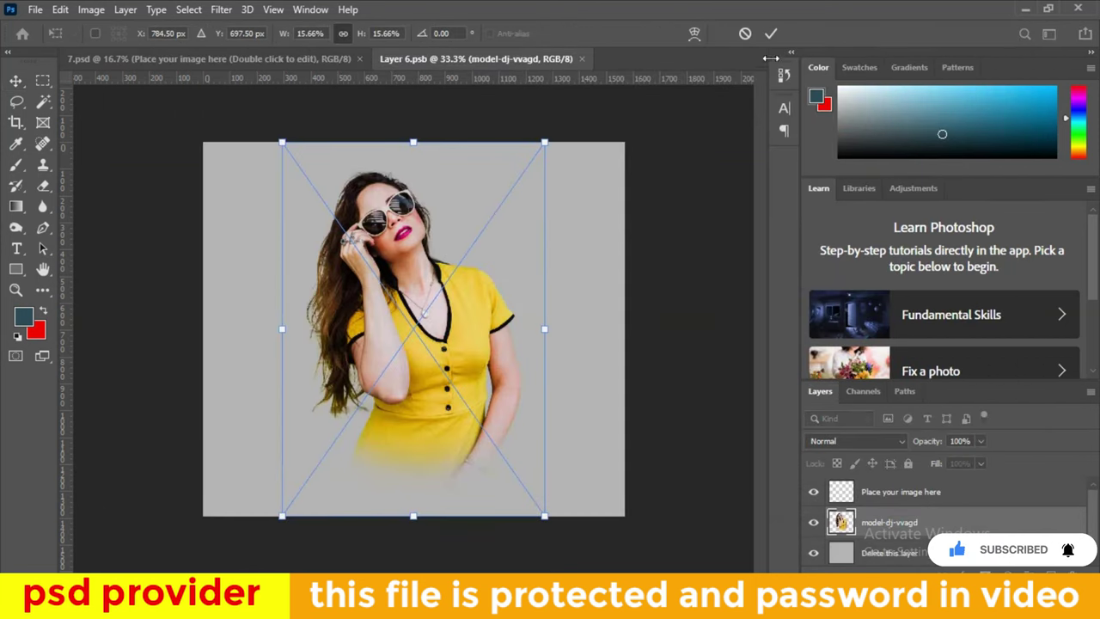
left_click(771, 33)
left_click(589, 58)
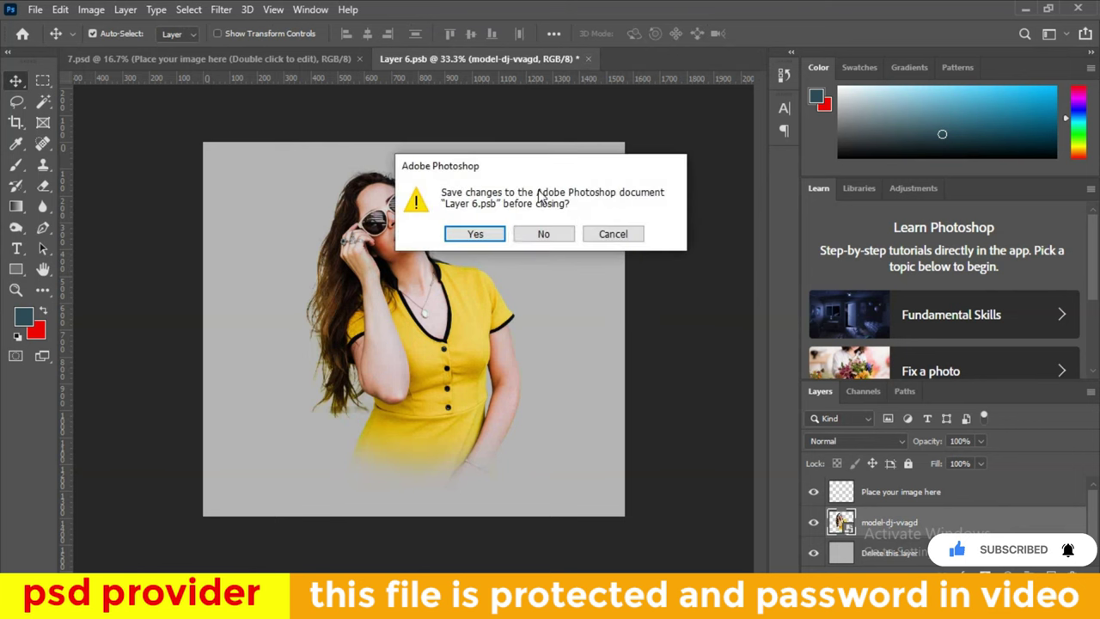
left_click(471, 233)
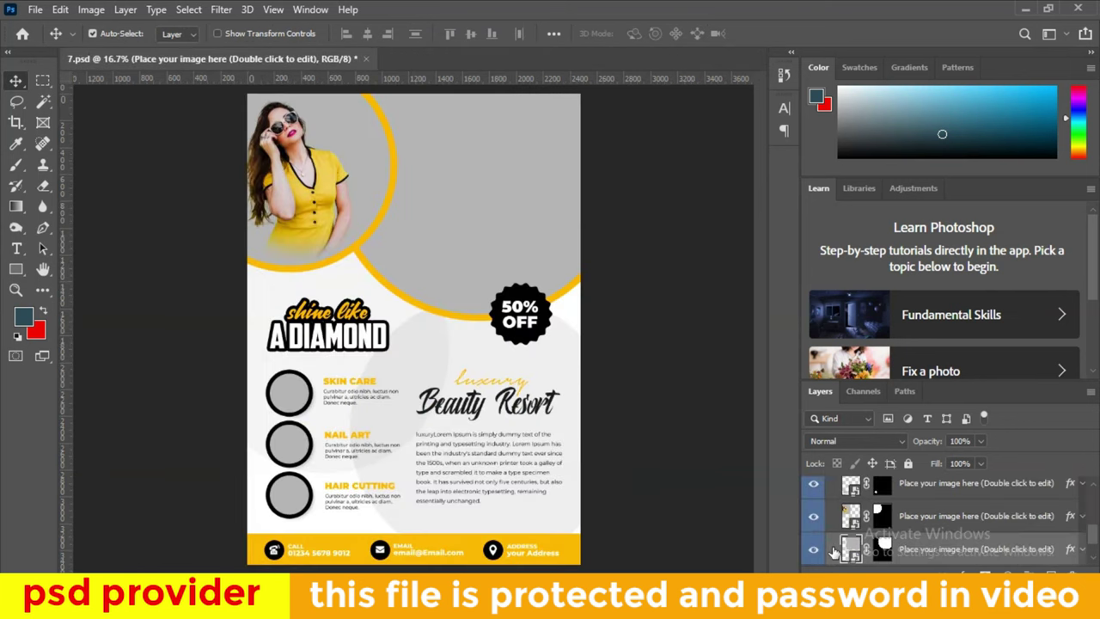
Place the floral-top model-ggads photo into the top-right frame's smart object and save it
double_click(849, 547)
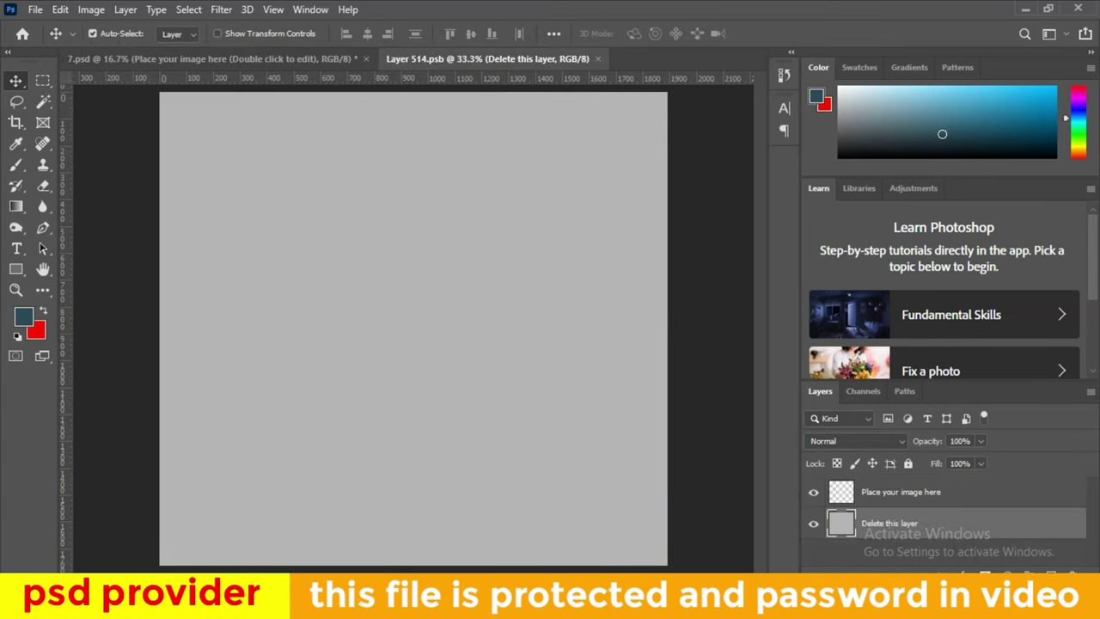
left_click(550, 537)
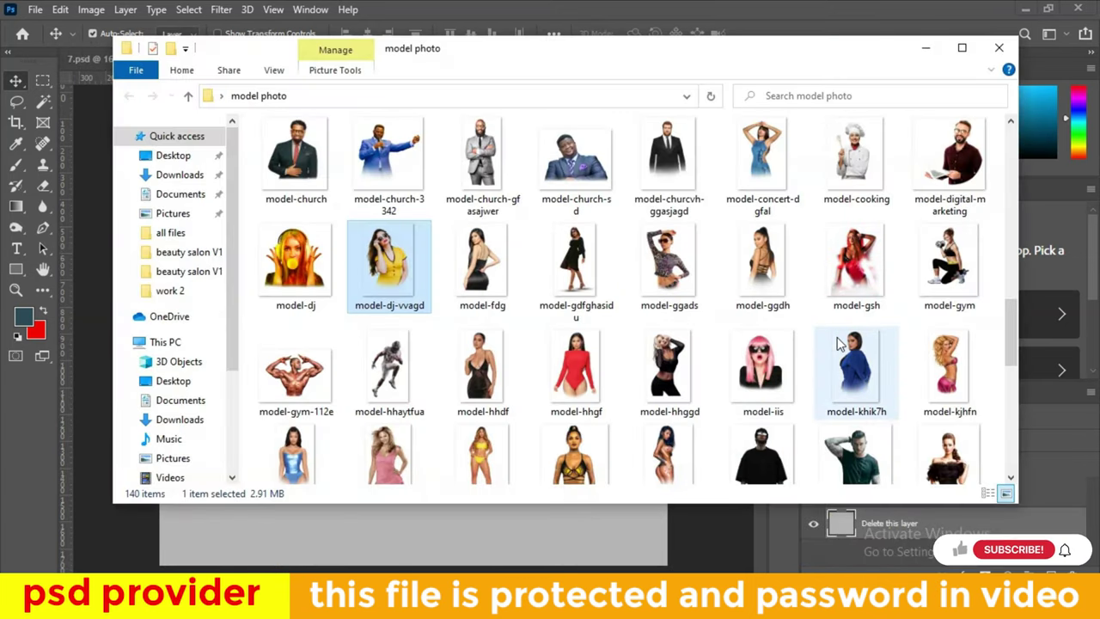
key("Return")
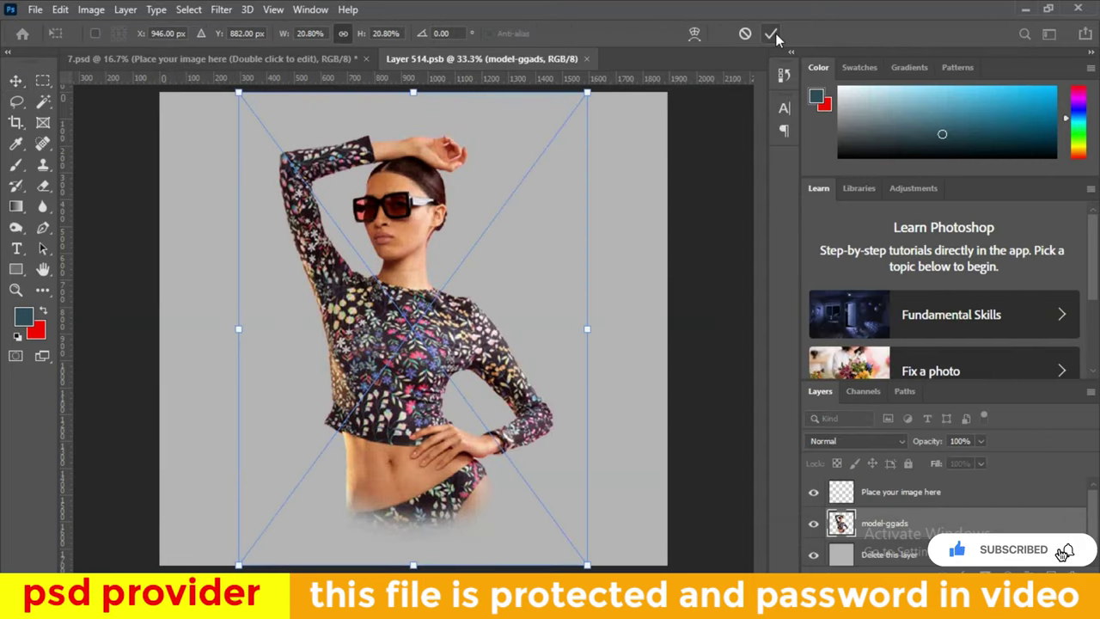
left_click(772, 34)
left_click(596, 58)
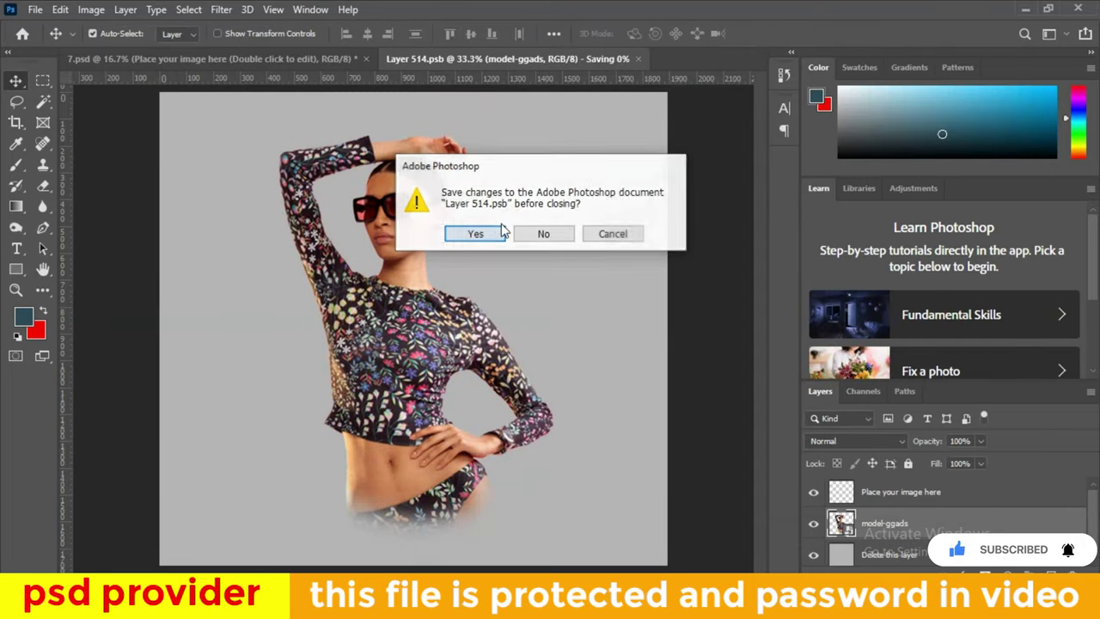
left_click(497, 233)
Select the next placeholder layer and toggle its visibility to identify the Skin Care circle
scroll(630, 237, "down", 3)
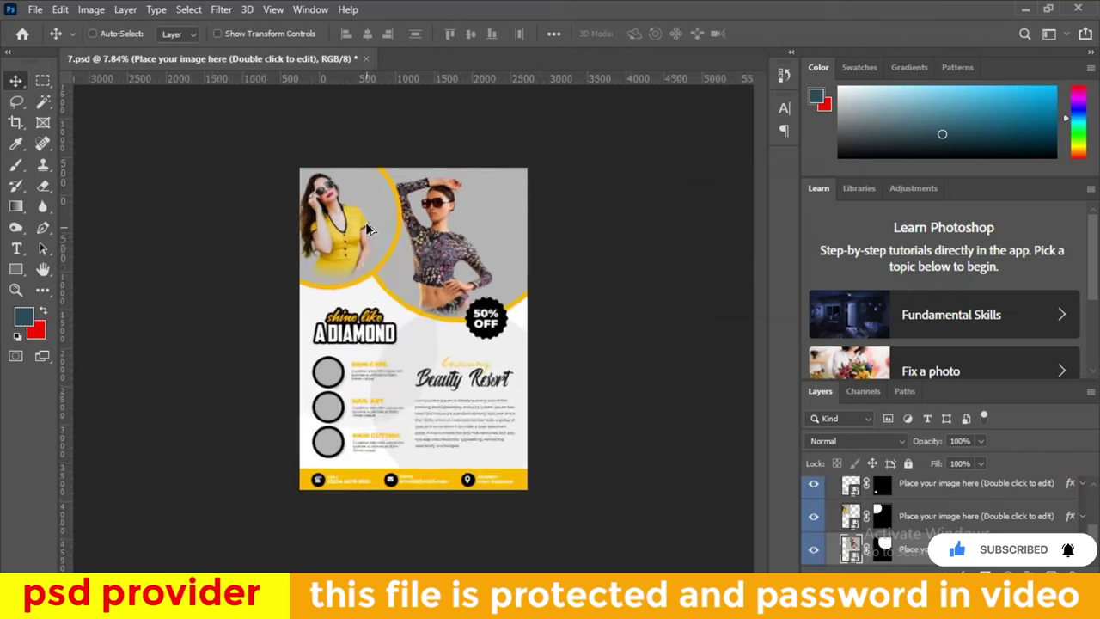
scroll(369, 233, "up", 4)
scroll(318, 222, "down", 2)
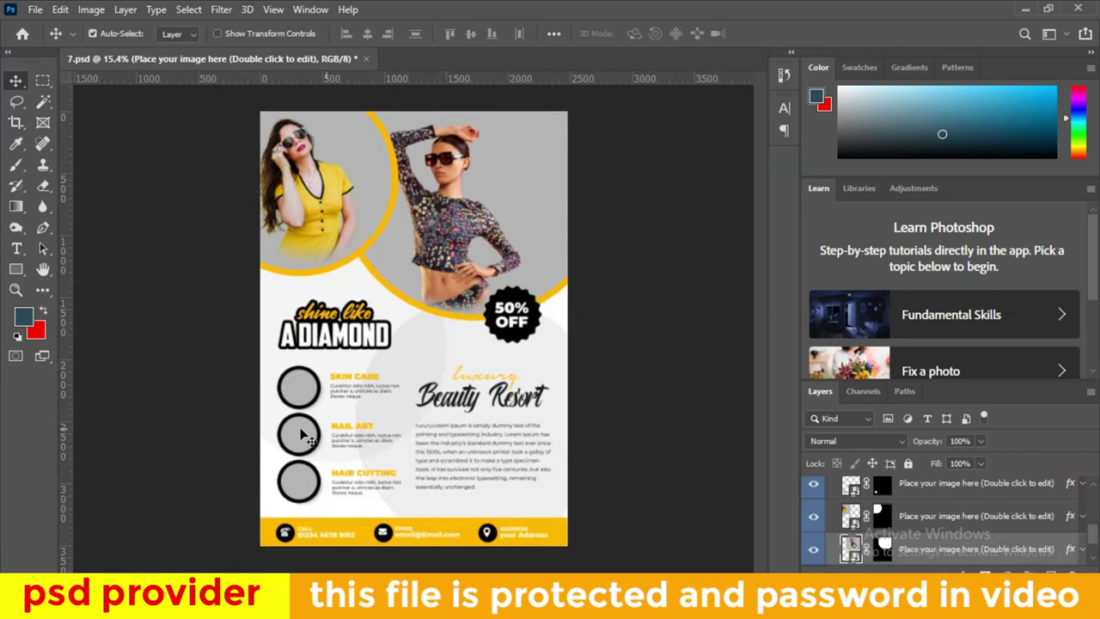
scroll(300, 467, "up", 2)
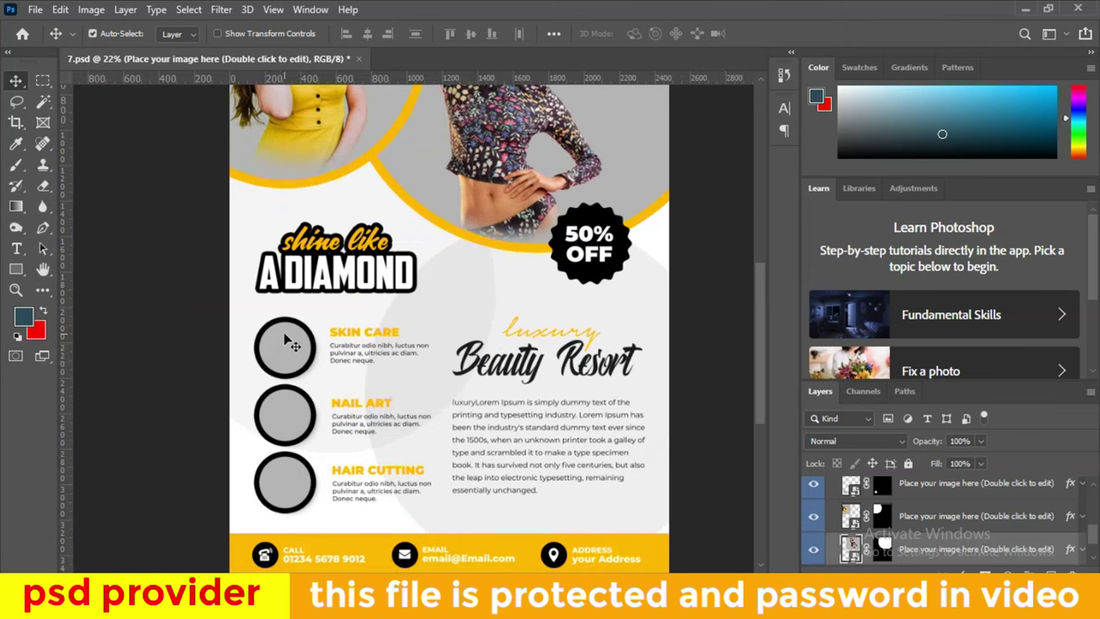
left_click(293, 356)
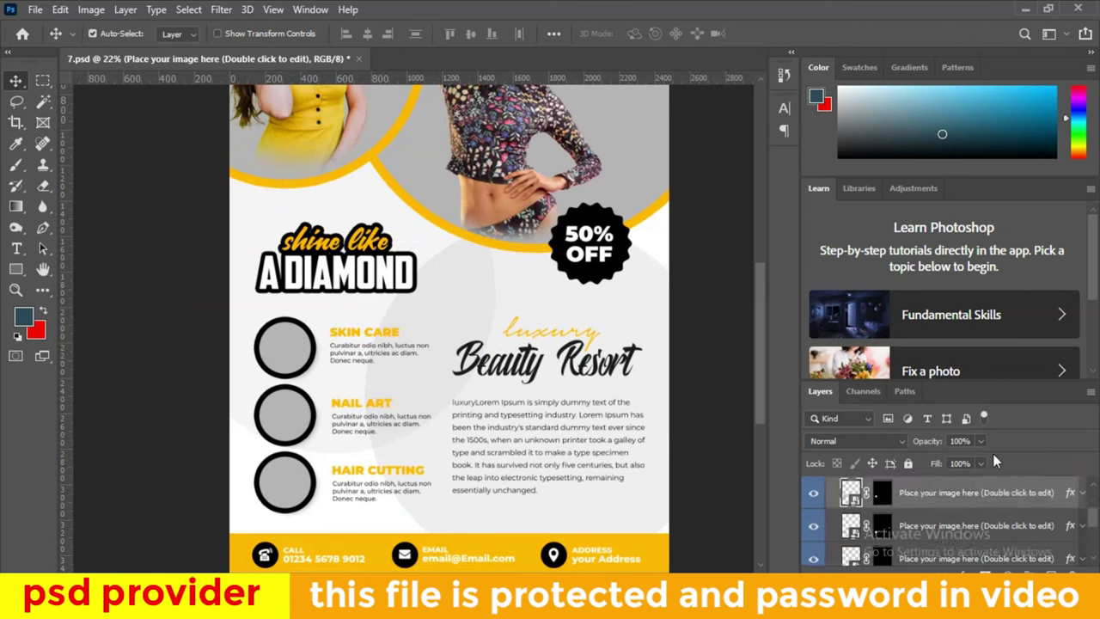
left_click(813, 494)
left_click(812, 496)
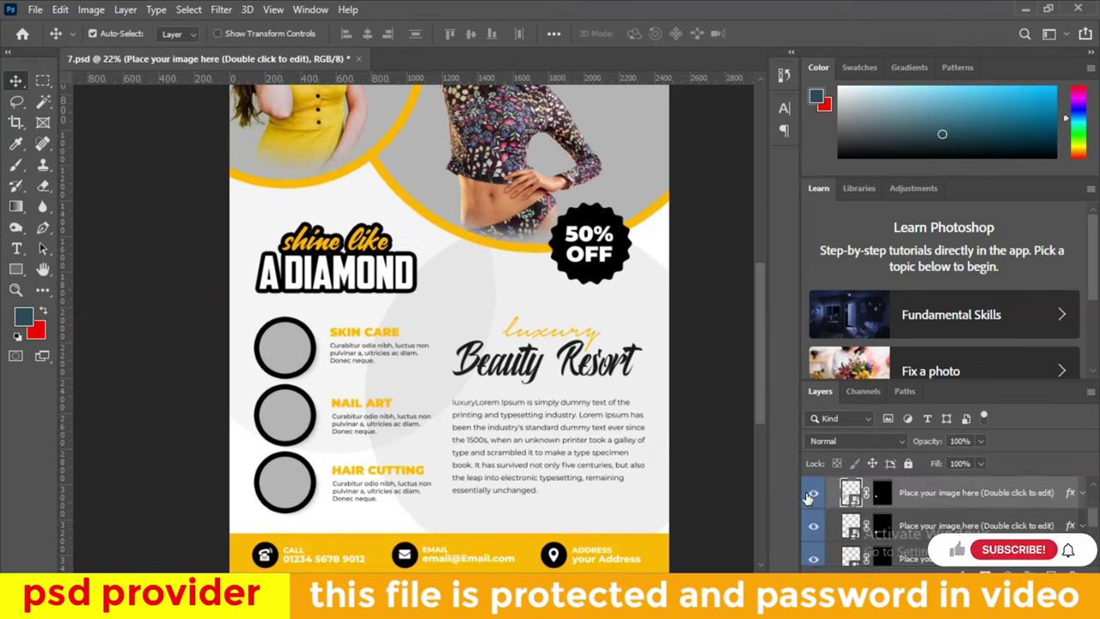
Place the pink-haired model-iis photo into the Skin Care circle's smart object and save it
double_click(850, 493)
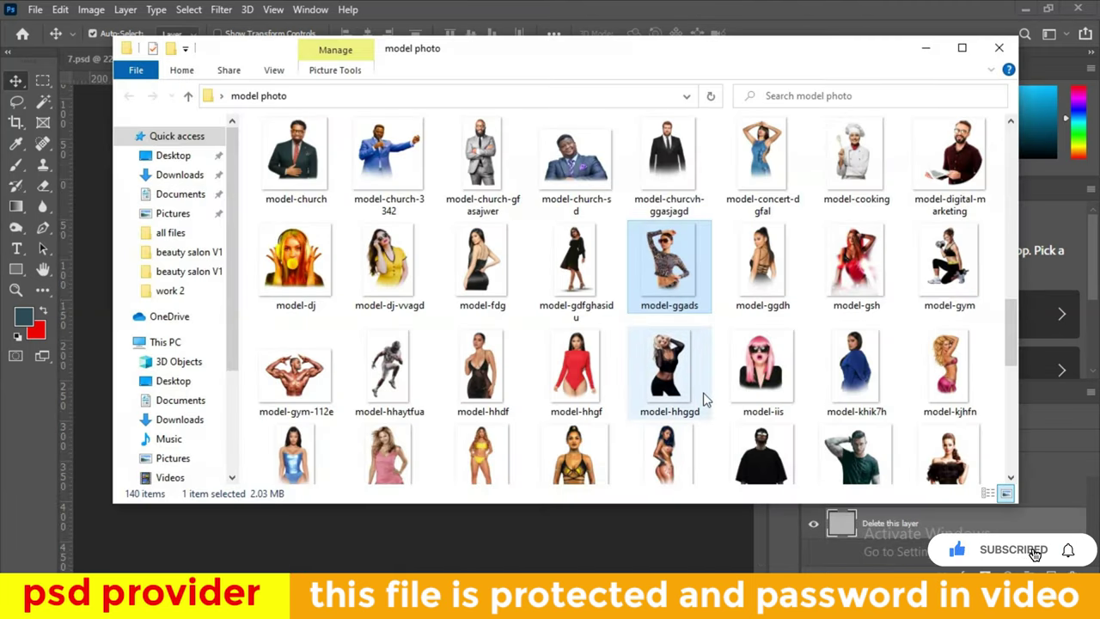
scroll(702, 398, "down", 5)
left_click(685, 410)
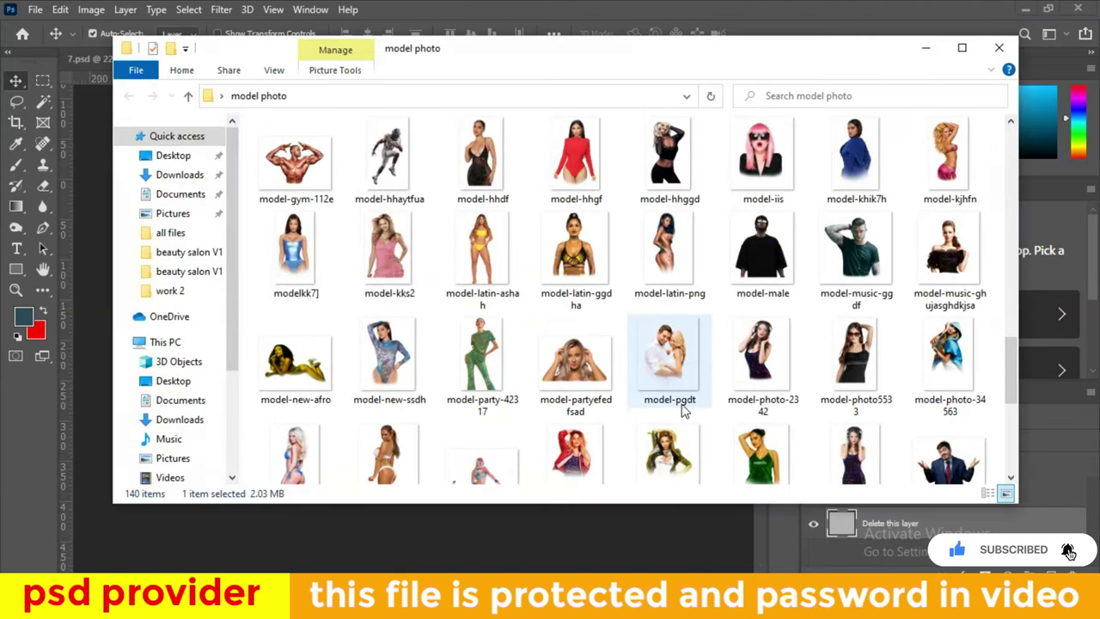
key("Up")
key("Up")
key("Up")
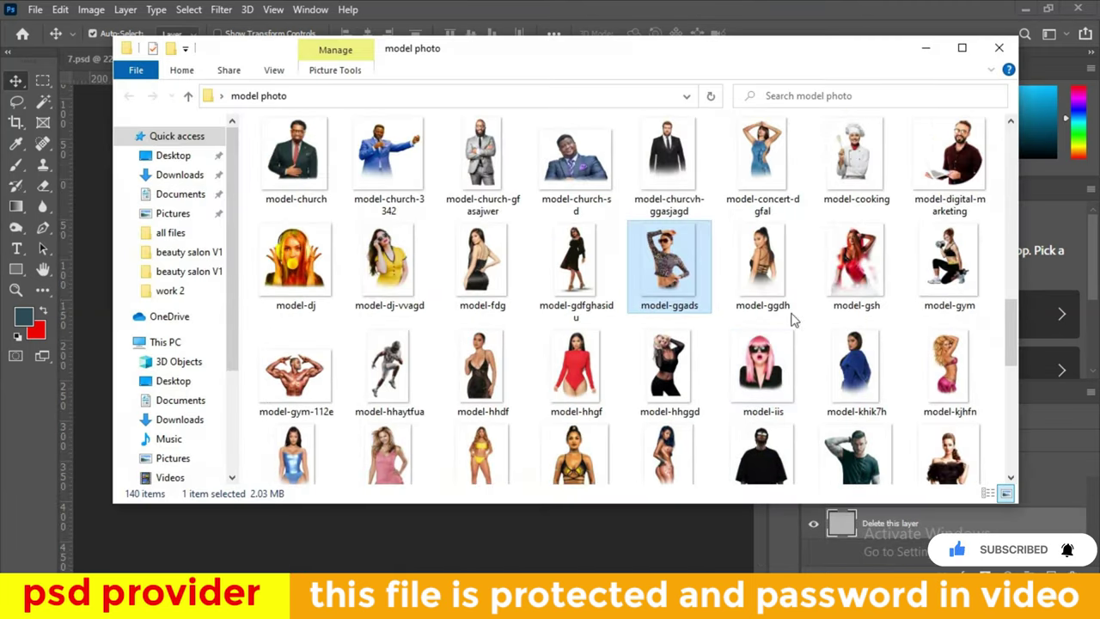
mouse_move(762, 365)
left_mouse_down()
mouse_move(421, 554)
mouse_move(344, 361)
left_mouse_up()
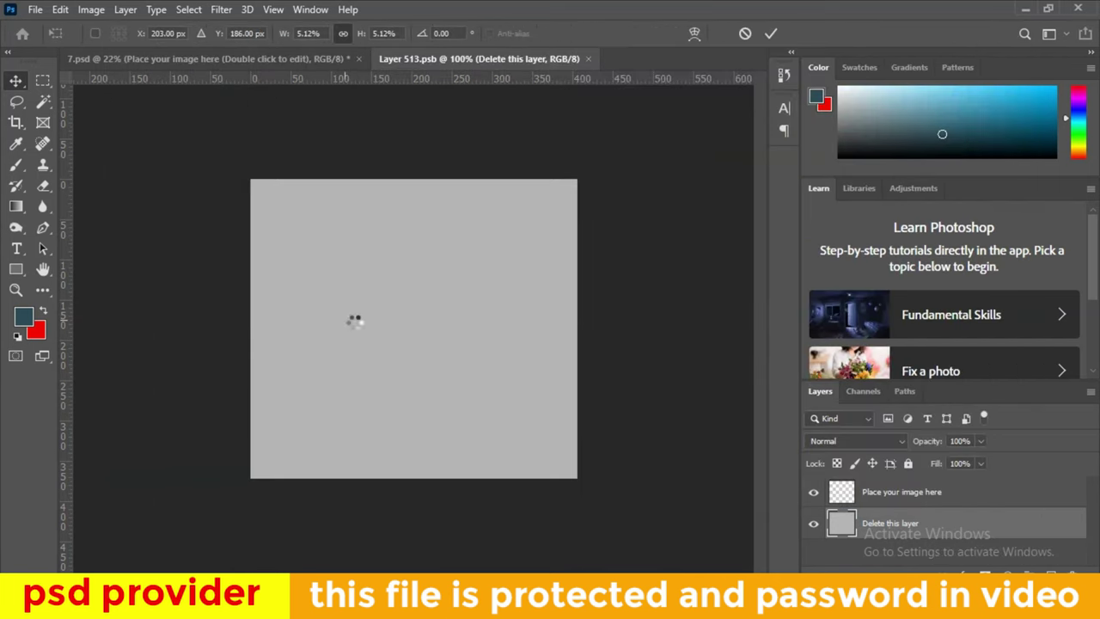
left_click(771, 34)
left_click(568, 59)
left_click(473, 233)
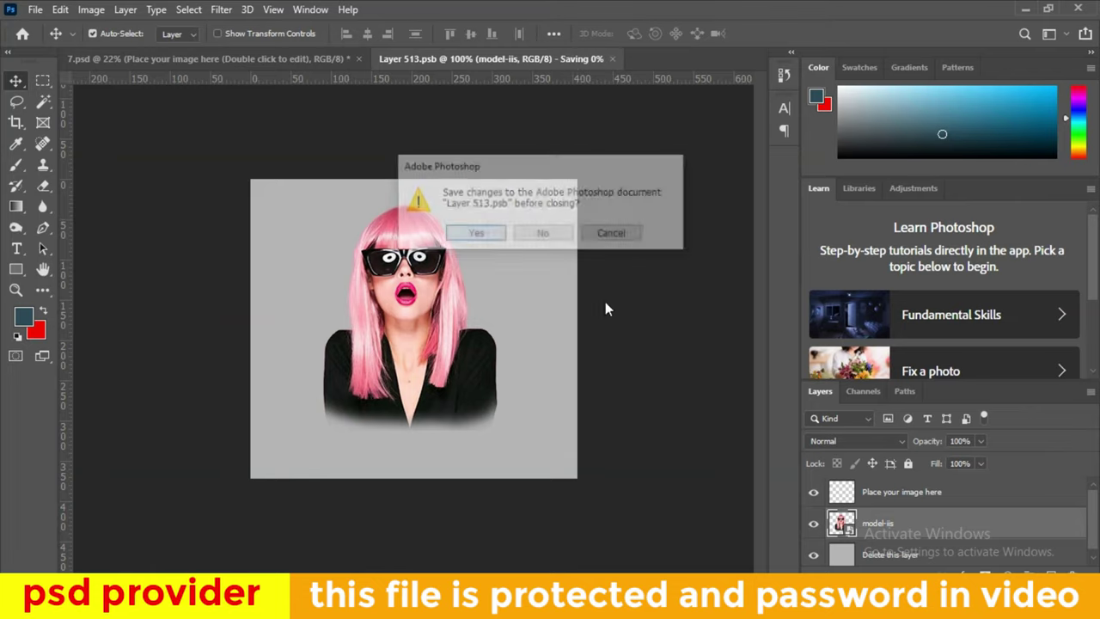
Review the flyer, then close 7.psd without saving
scroll(486, 395, "down", 2)
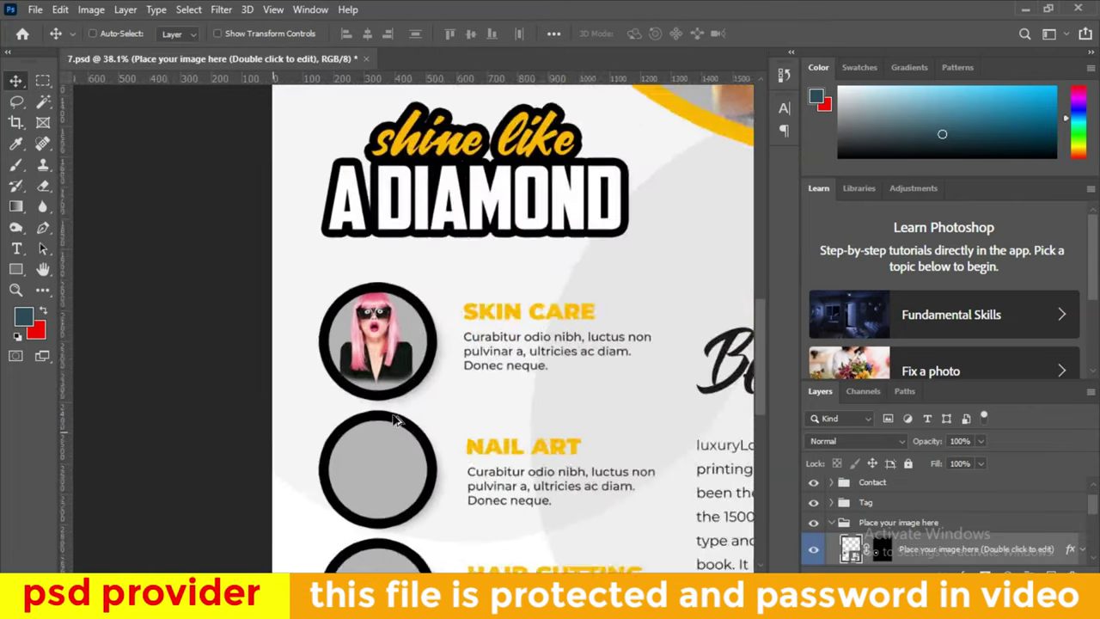
scroll(404, 283, "up", 8)
scroll(378, 327, "down", 2)
scroll(351, 400, "down", 2)
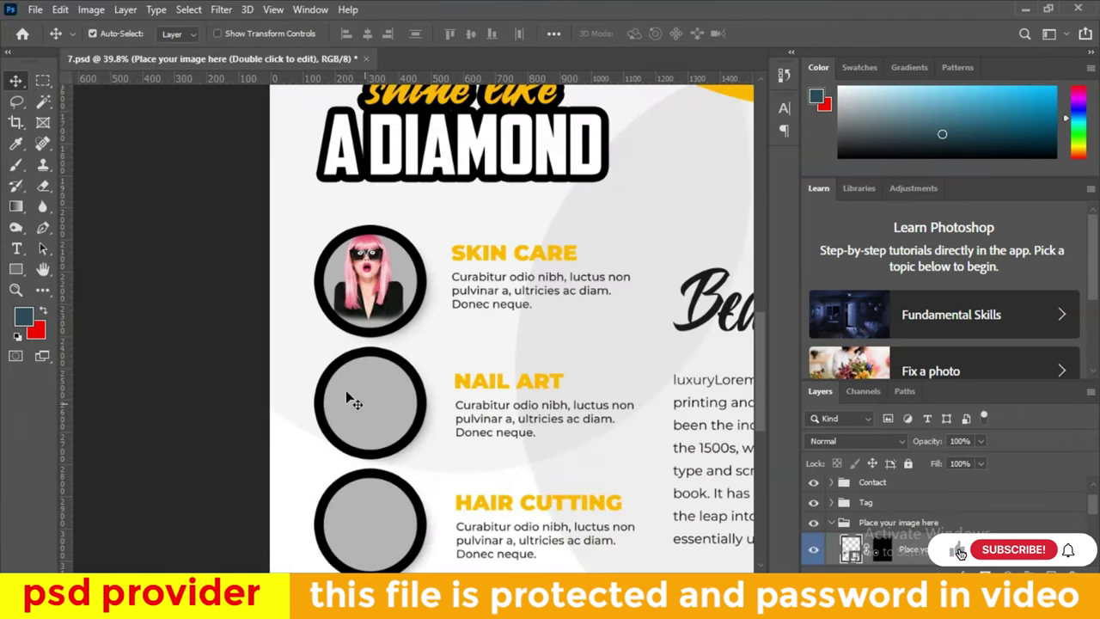
scroll(364, 427, "down", 2)
scroll(373, 467, "down", 5)
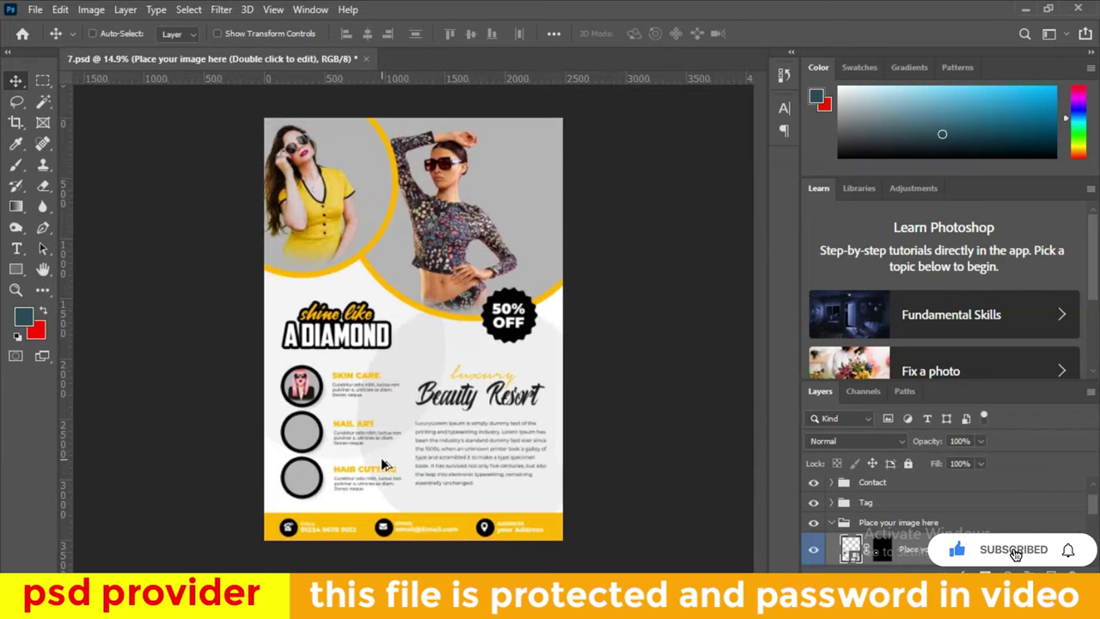
scroll(387, 468, "up", 1)
left_click(365, 58)
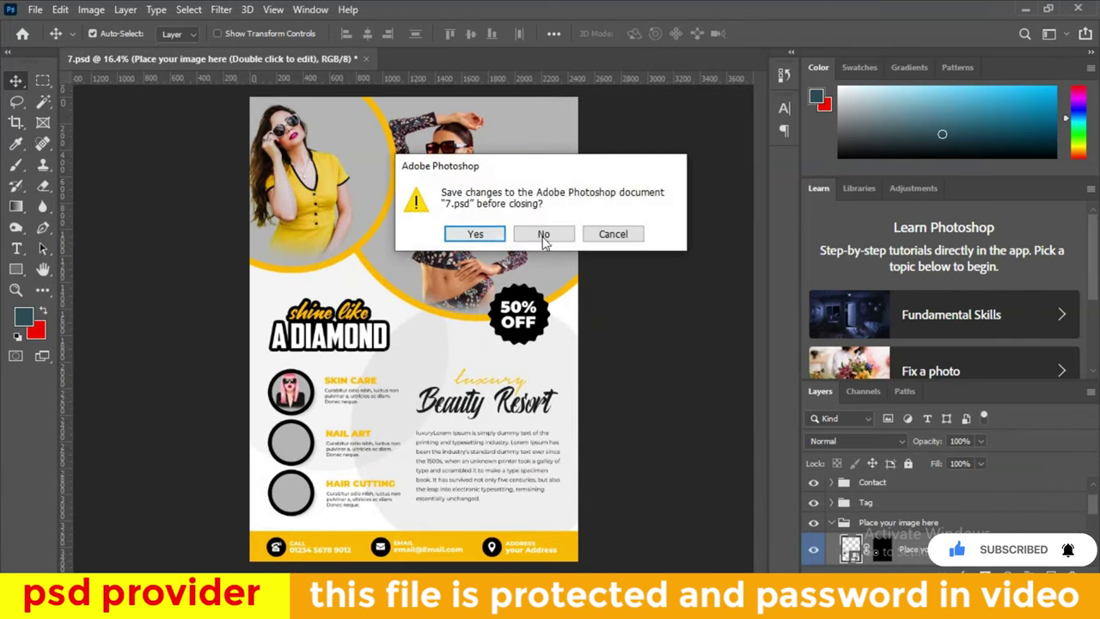
left_click(541, 233)
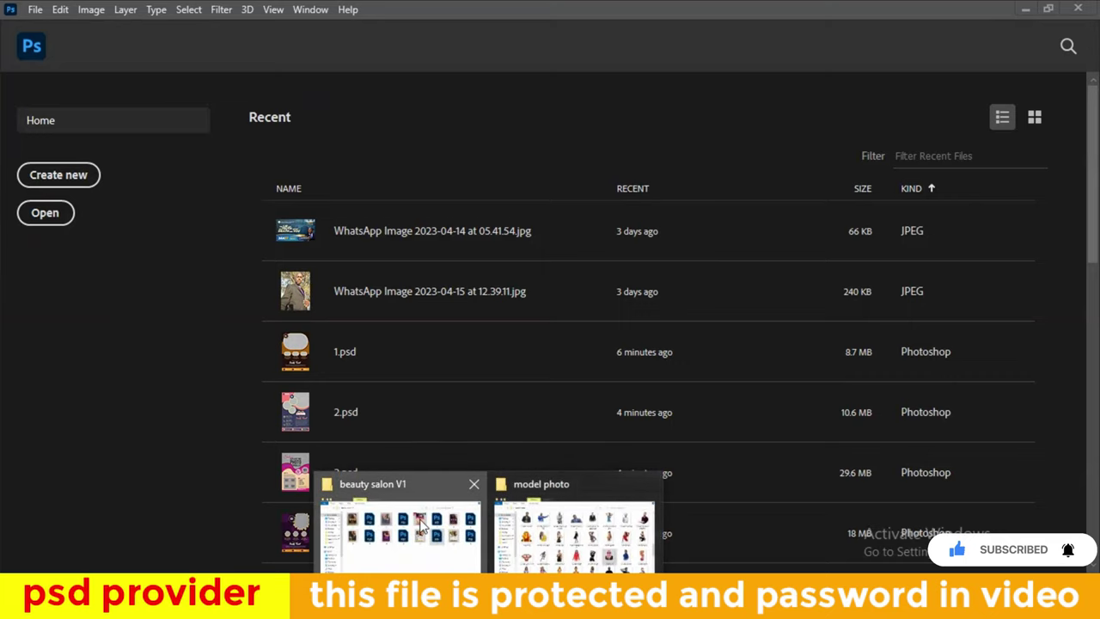
Open 8.psd and open the large top circle's smart-object contents
left_click(400, 537)
left_click(914, 249)
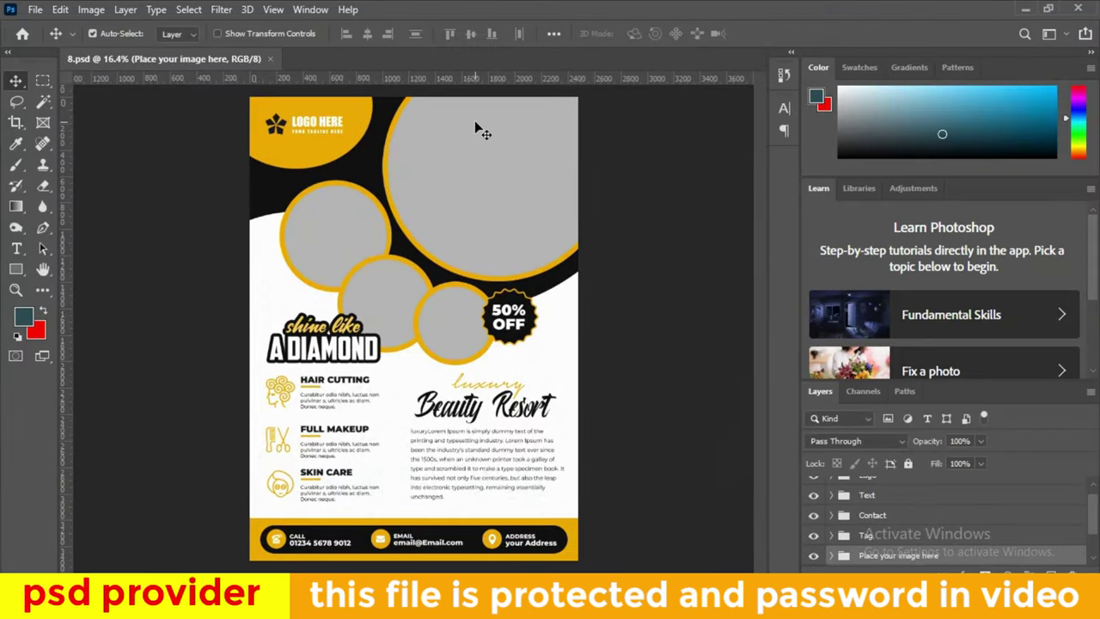
left_click(479, 128)
double_click(849, 550)
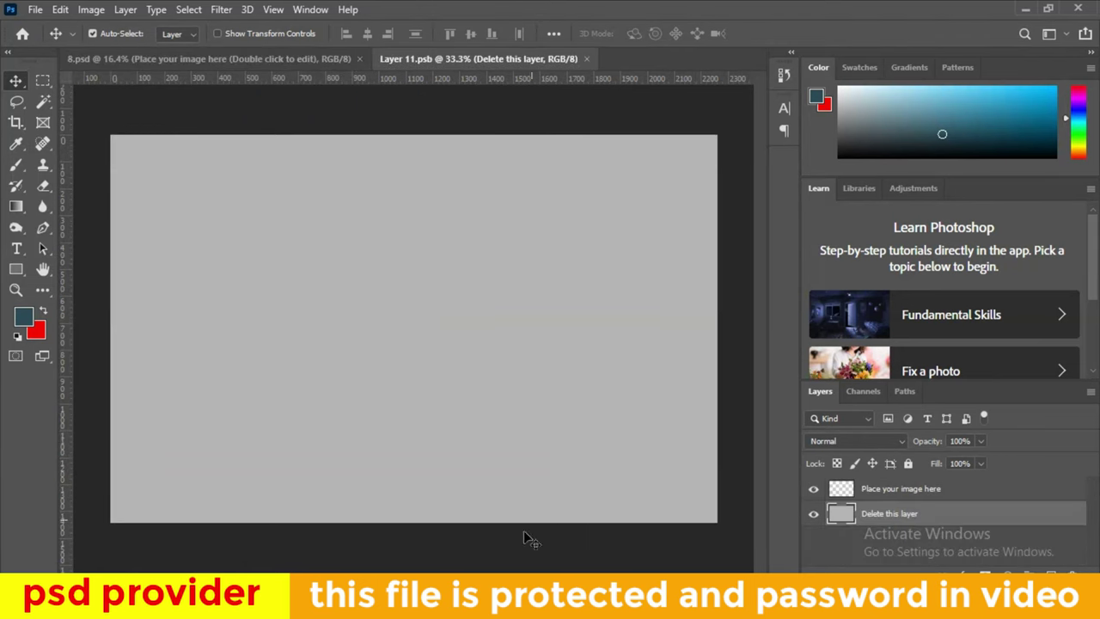
Place the black-dress model-gdfghasidu photo into it and save it back to the flyer
left_click(547, 550)
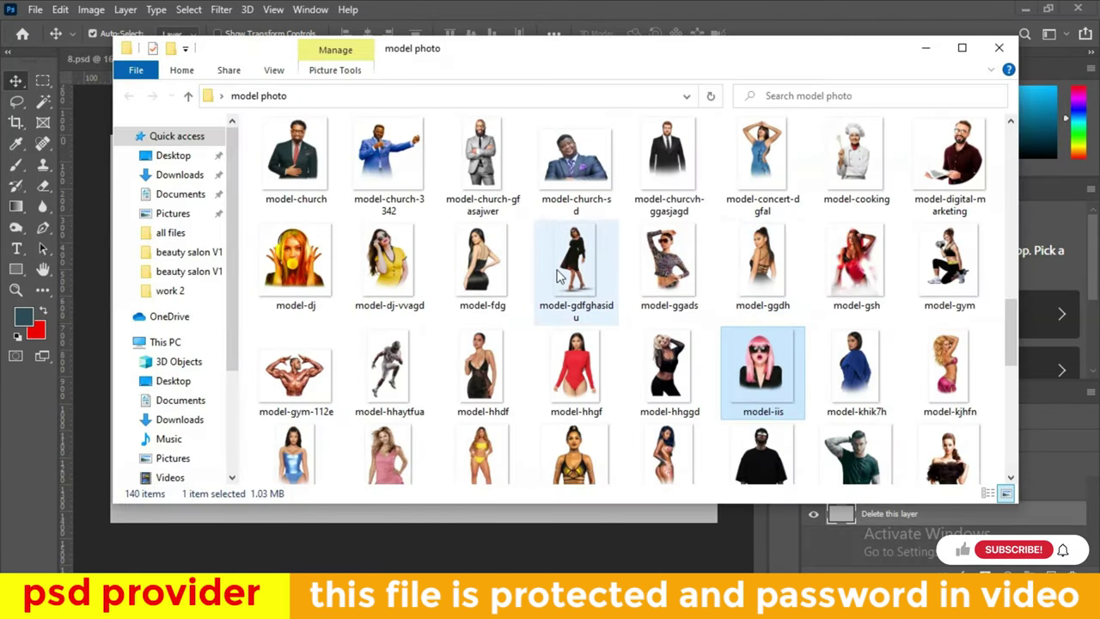
left_click(576, 262)
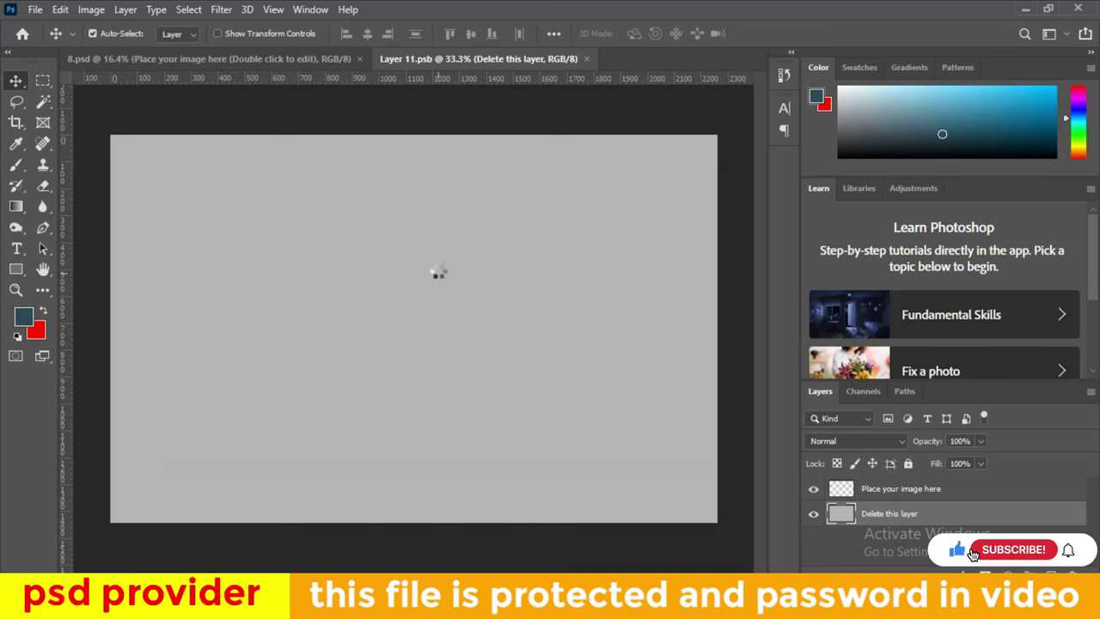
left_click_drag(576, 262, 437, 269)
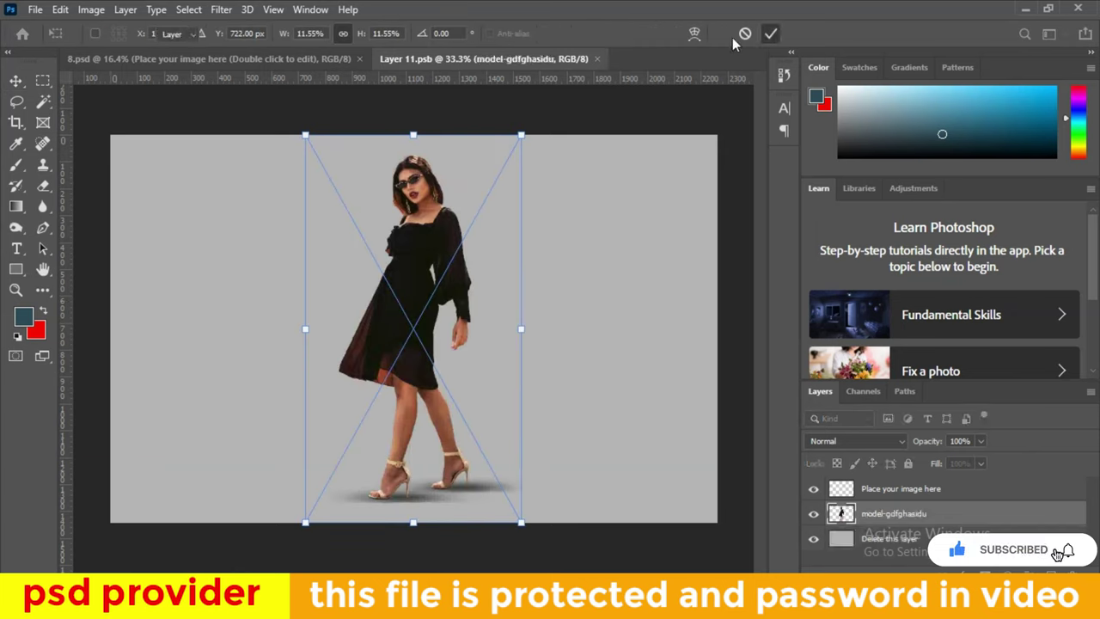
left_click(771, 33)
left_click(601, 58)
left_click(474, 235)
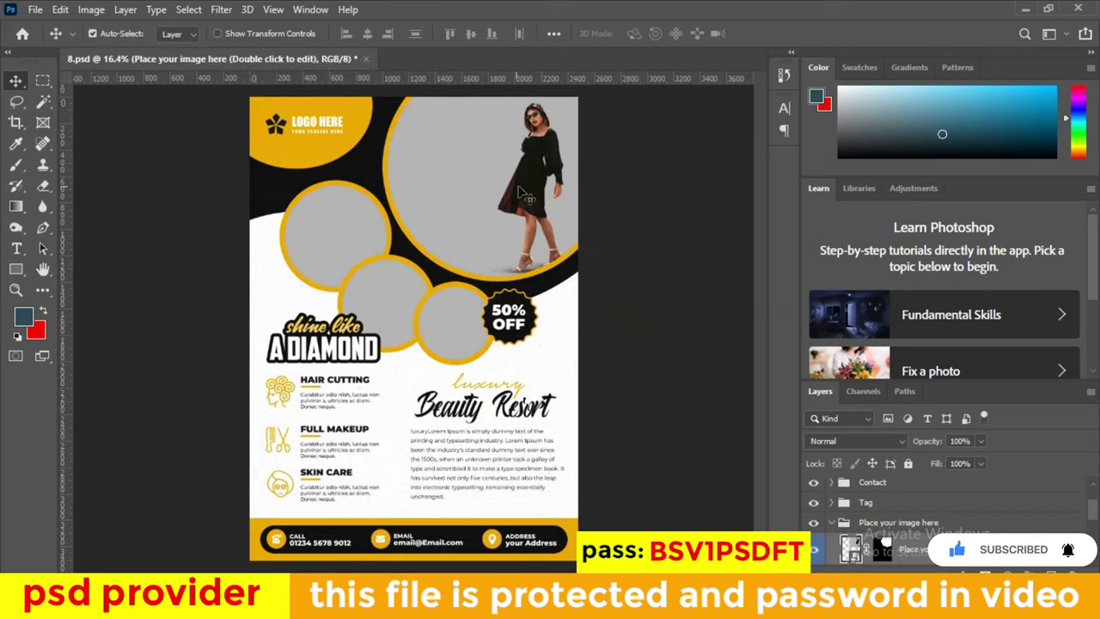
left_click(335, 238)
Place the pink-dress model-kks2 photo into the upper-left circle's smart object and save it
double_click(850, 553)
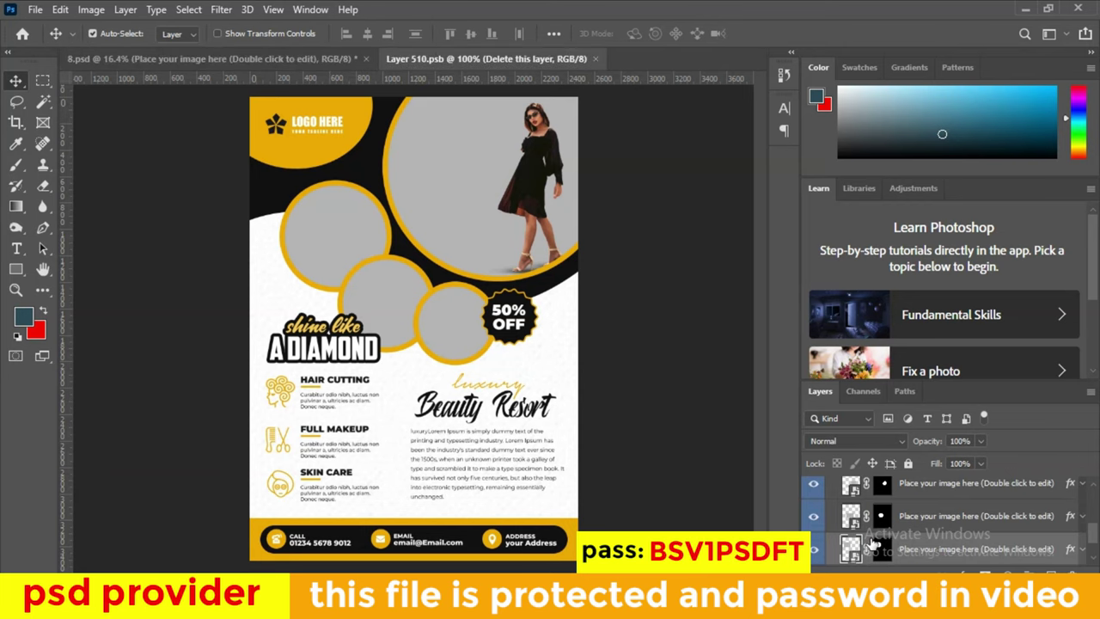
left_click(541, 537)
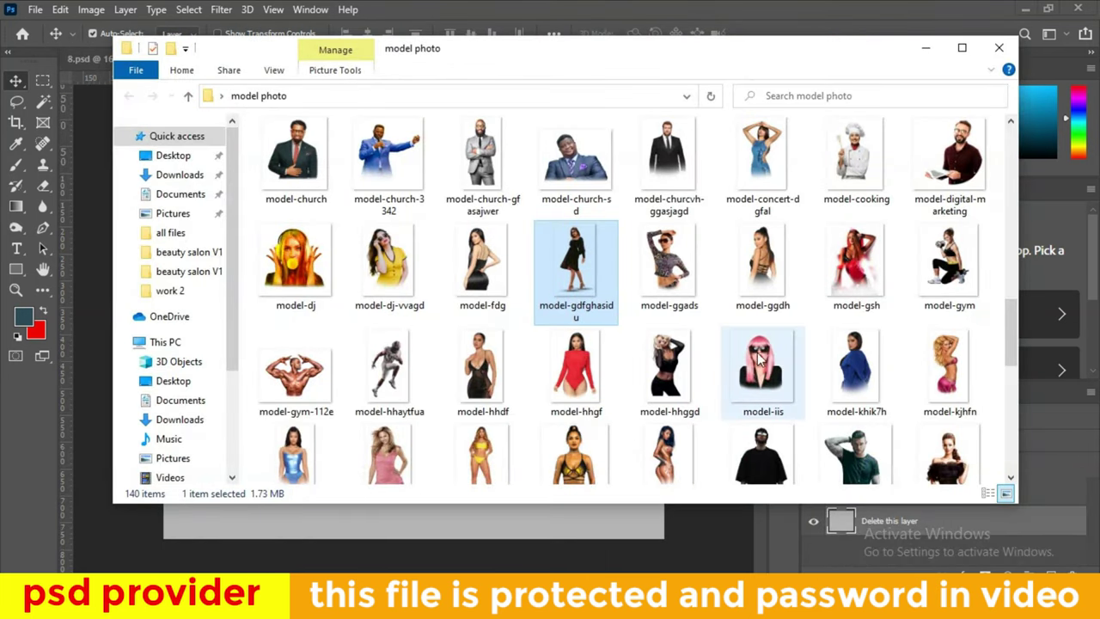
scroll(761, 361, "down", 2)
left_click_drag(374, 314, 455, 352)
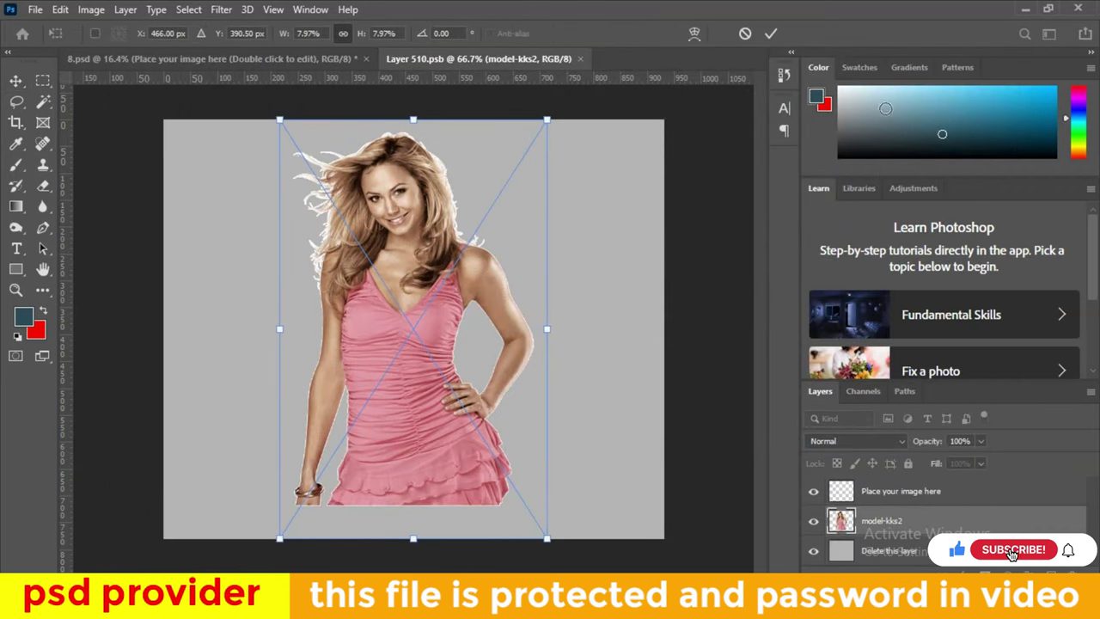
left_click(770, 33)
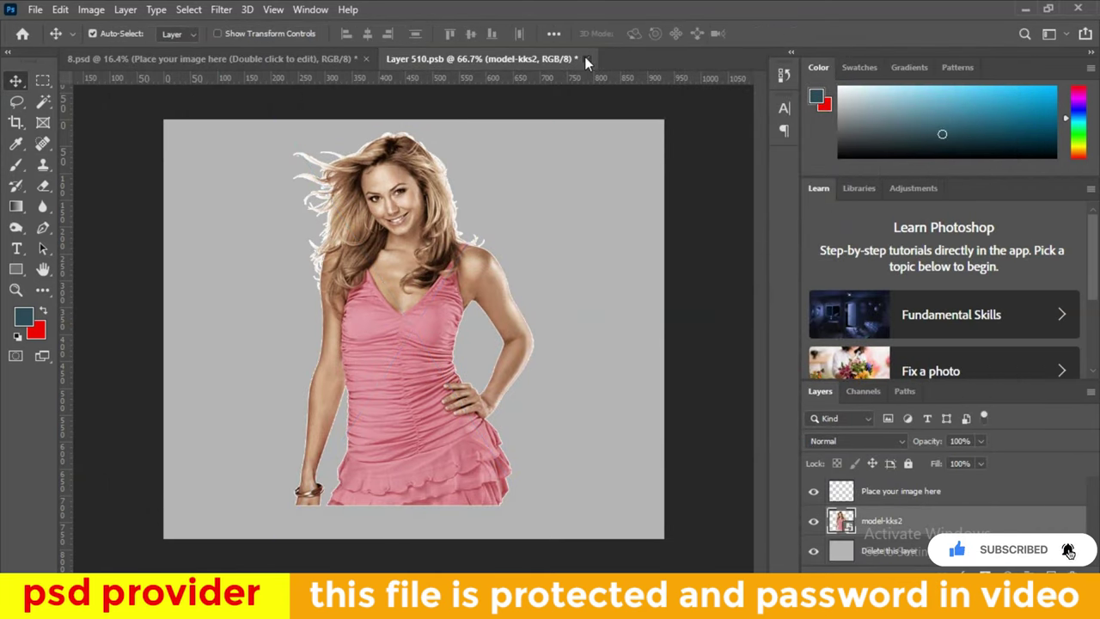
left_click(586, 58)
left_click(474, 234)
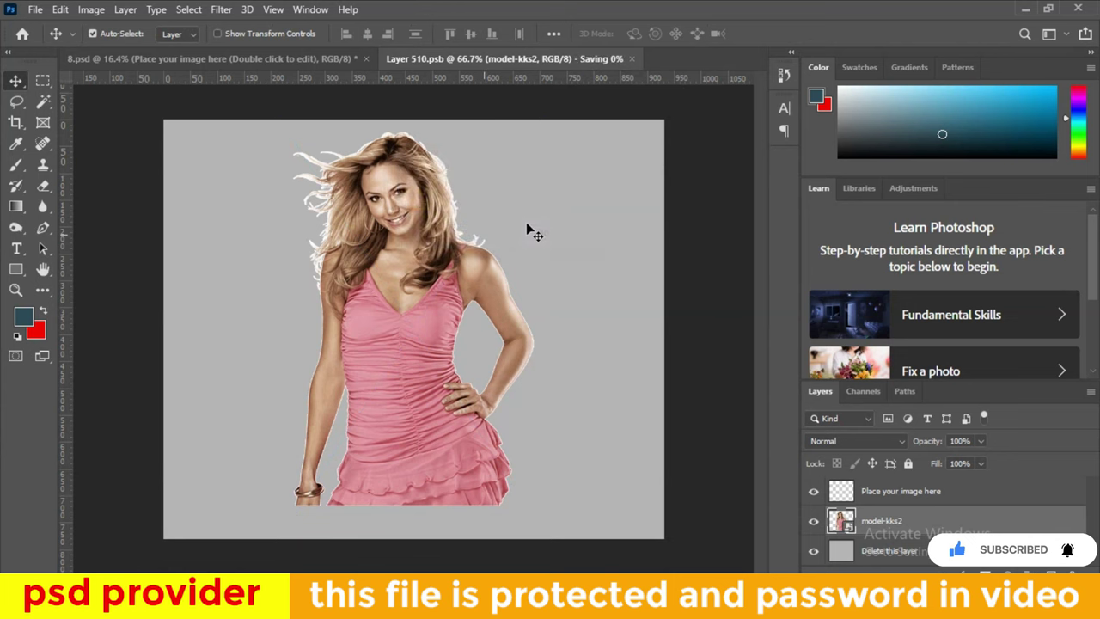
Review the updated flyer and close 8.psd
scroll(404, 245, "up", 3)
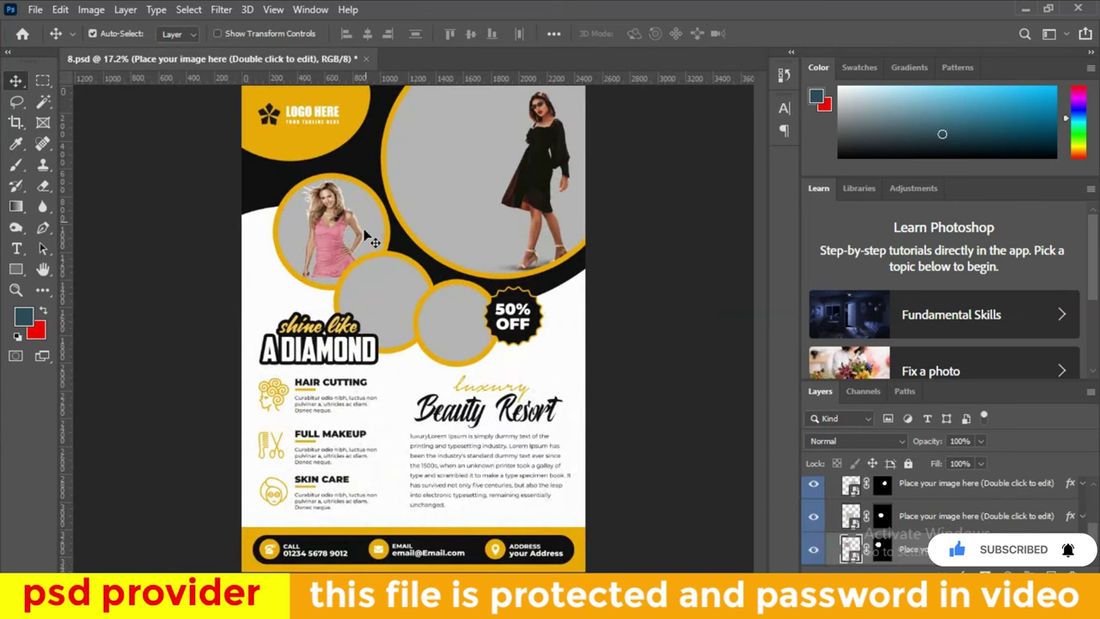
scroll(476, 339, "down", 1)
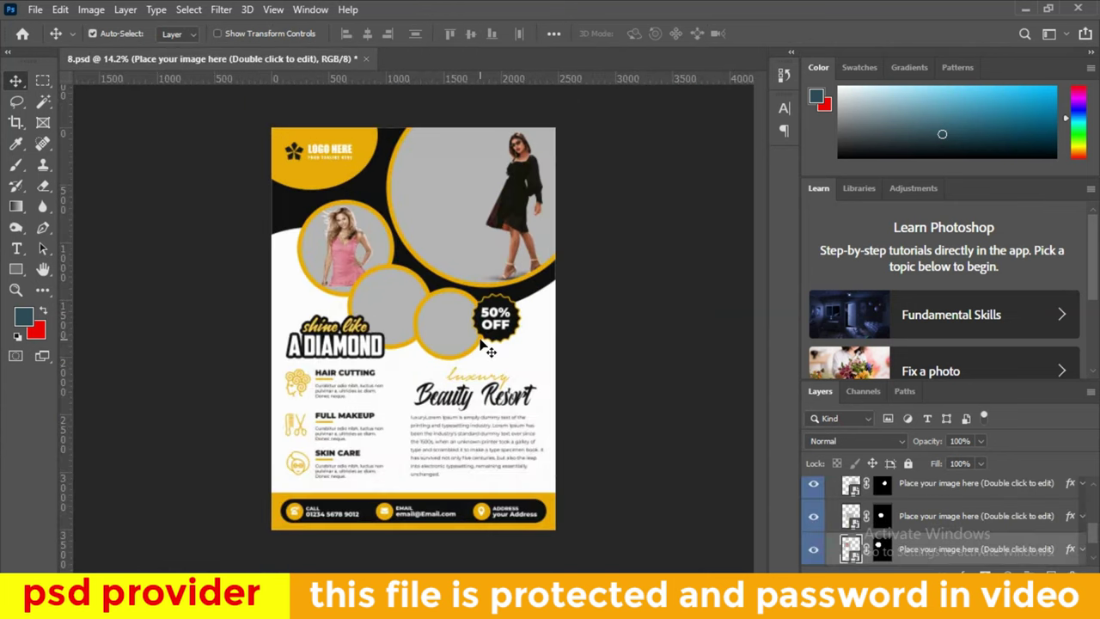
scroll(413, 404, "up", 2)
scroll(412, 404, "up", 1)
scroll(412, 404, "down", 2)
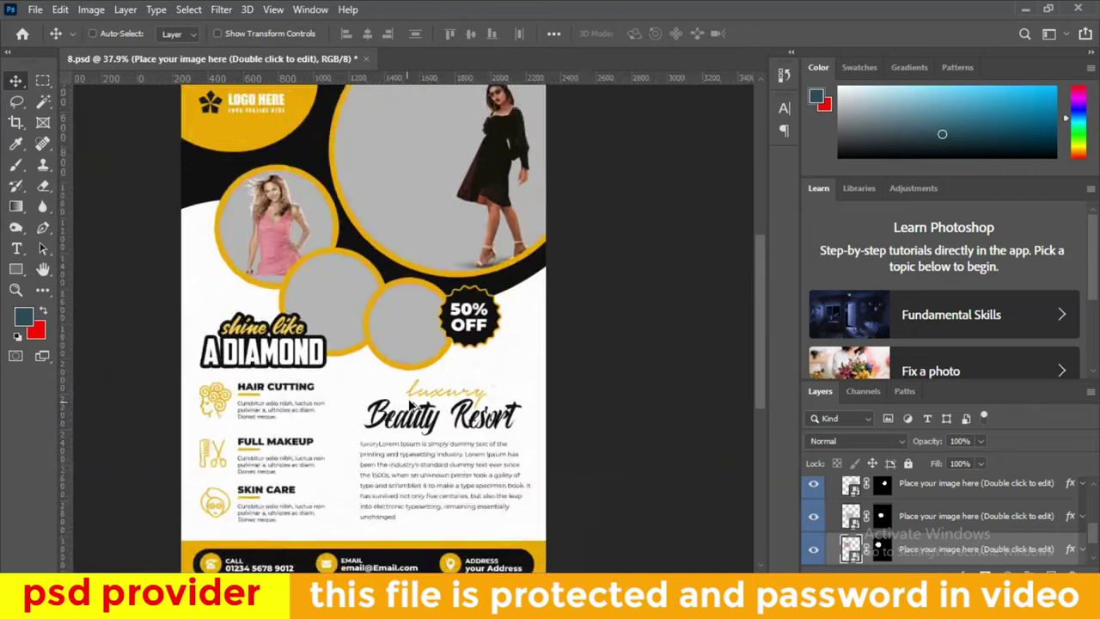
scroll(413, 404, "down", 1)
scroll(413, 403, "up", 1)
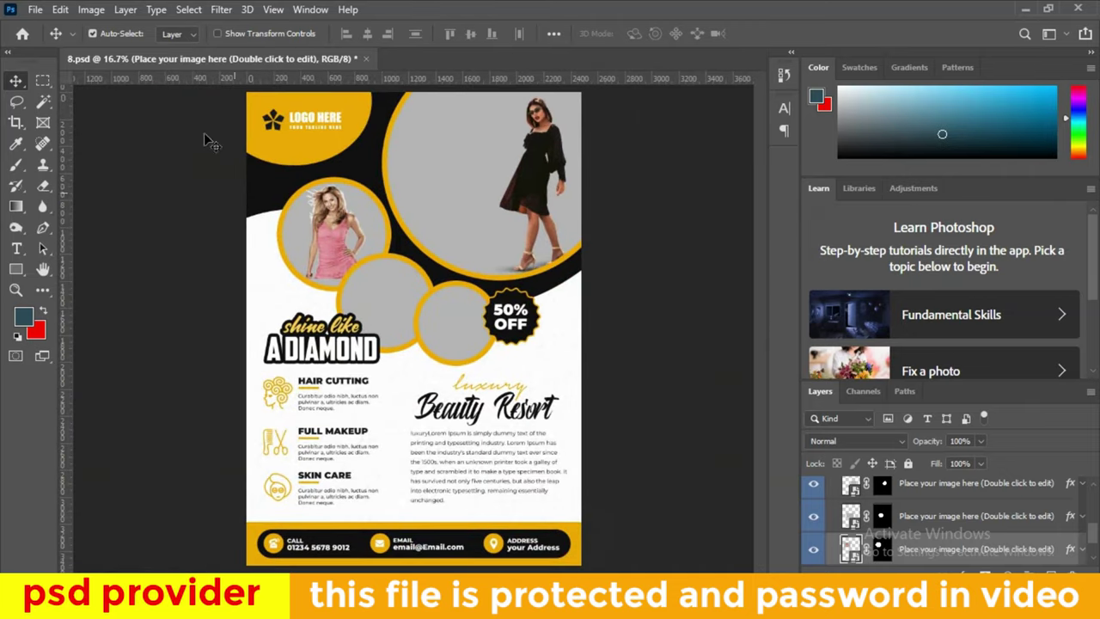
left_click(364, 59)
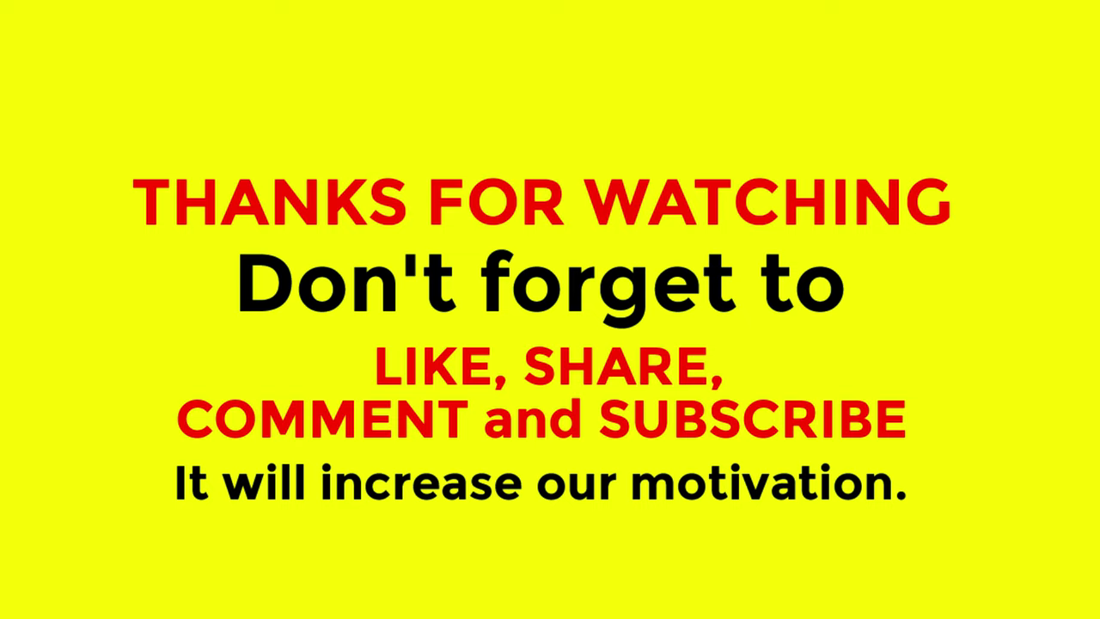